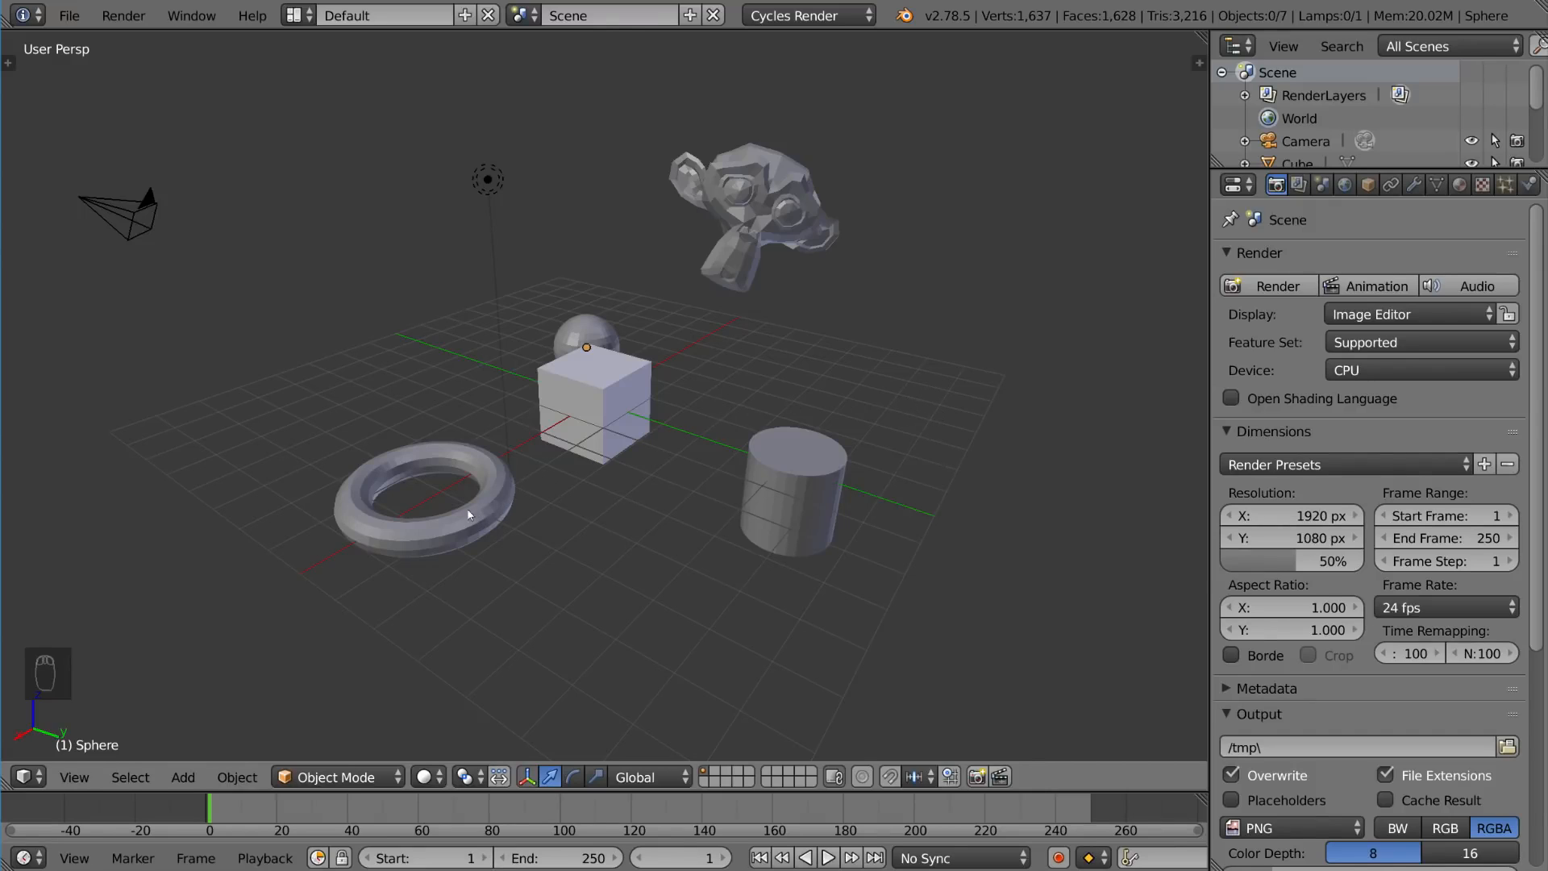
Step: Select the torus, then the cylinder, then Suzanne, one object at a time
right_click(492, 501)
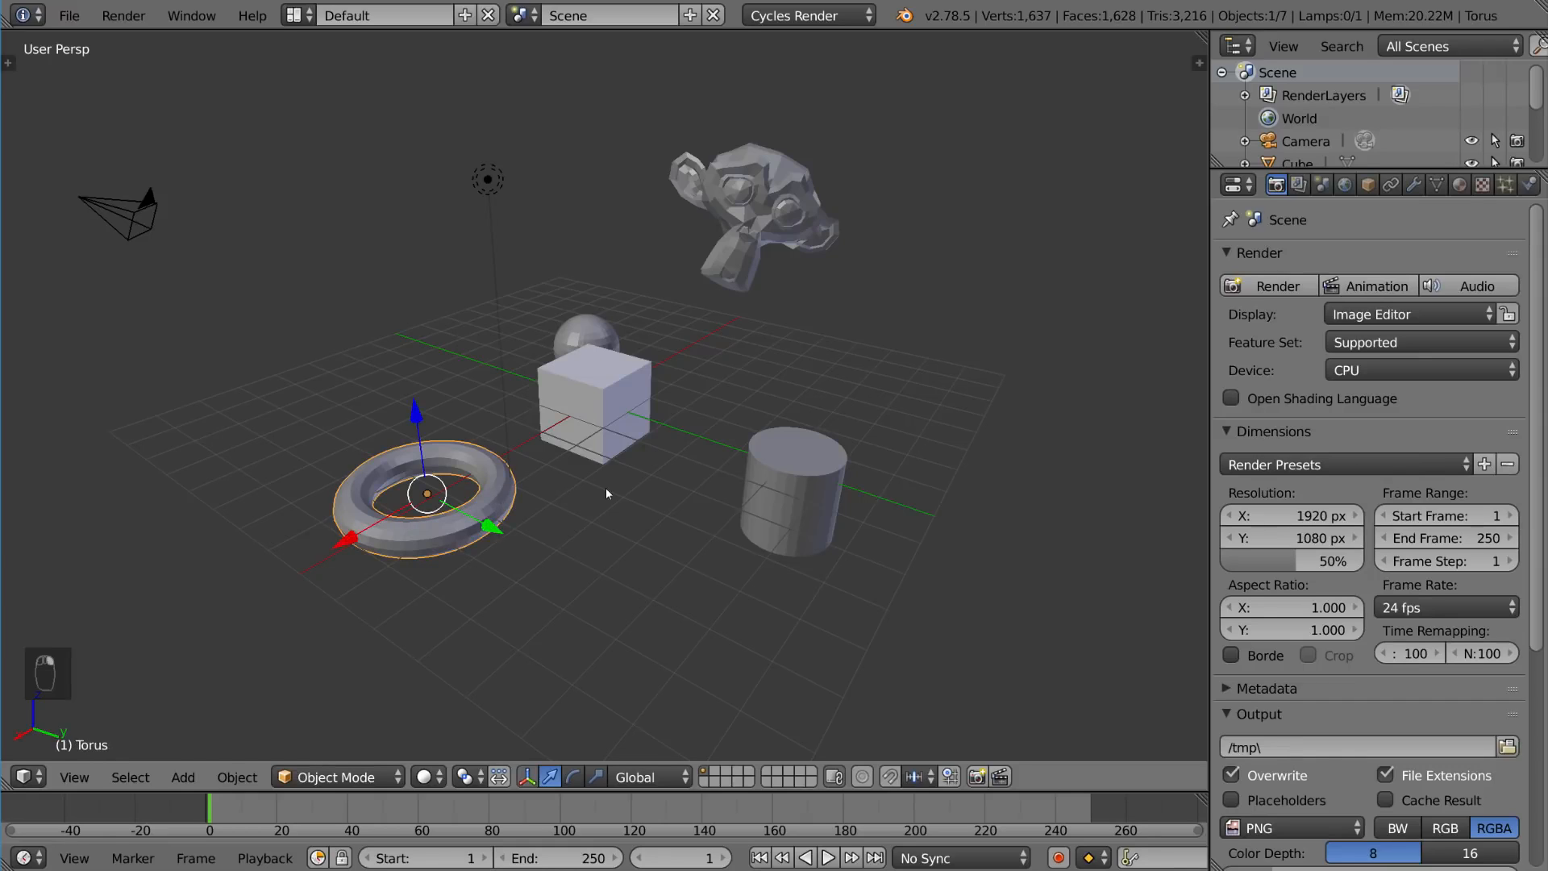
right_click(776, 498)
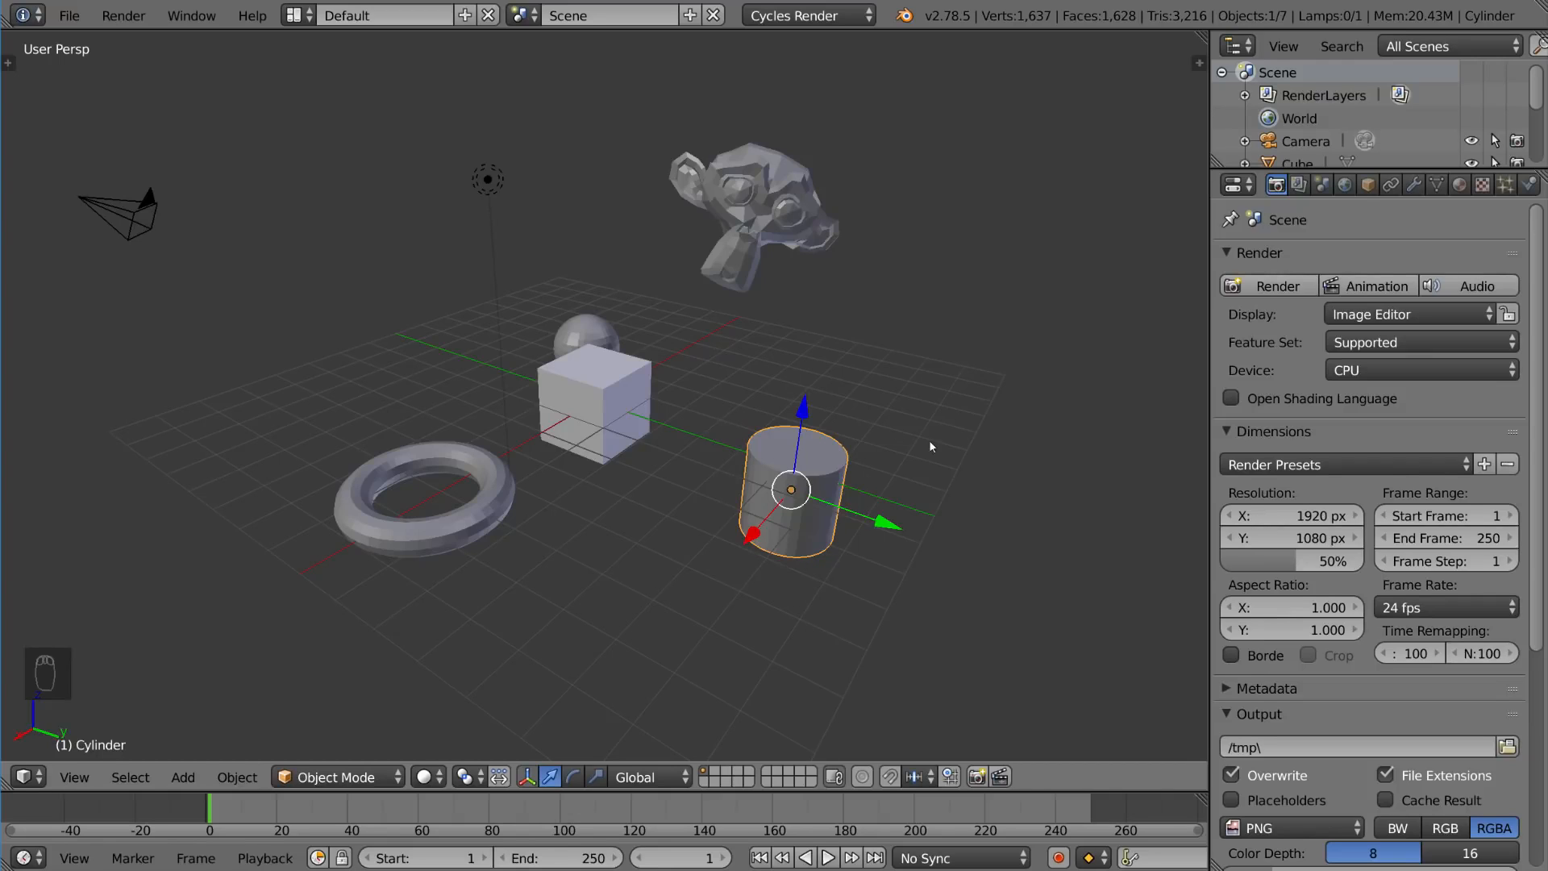
right_click(737, 269)
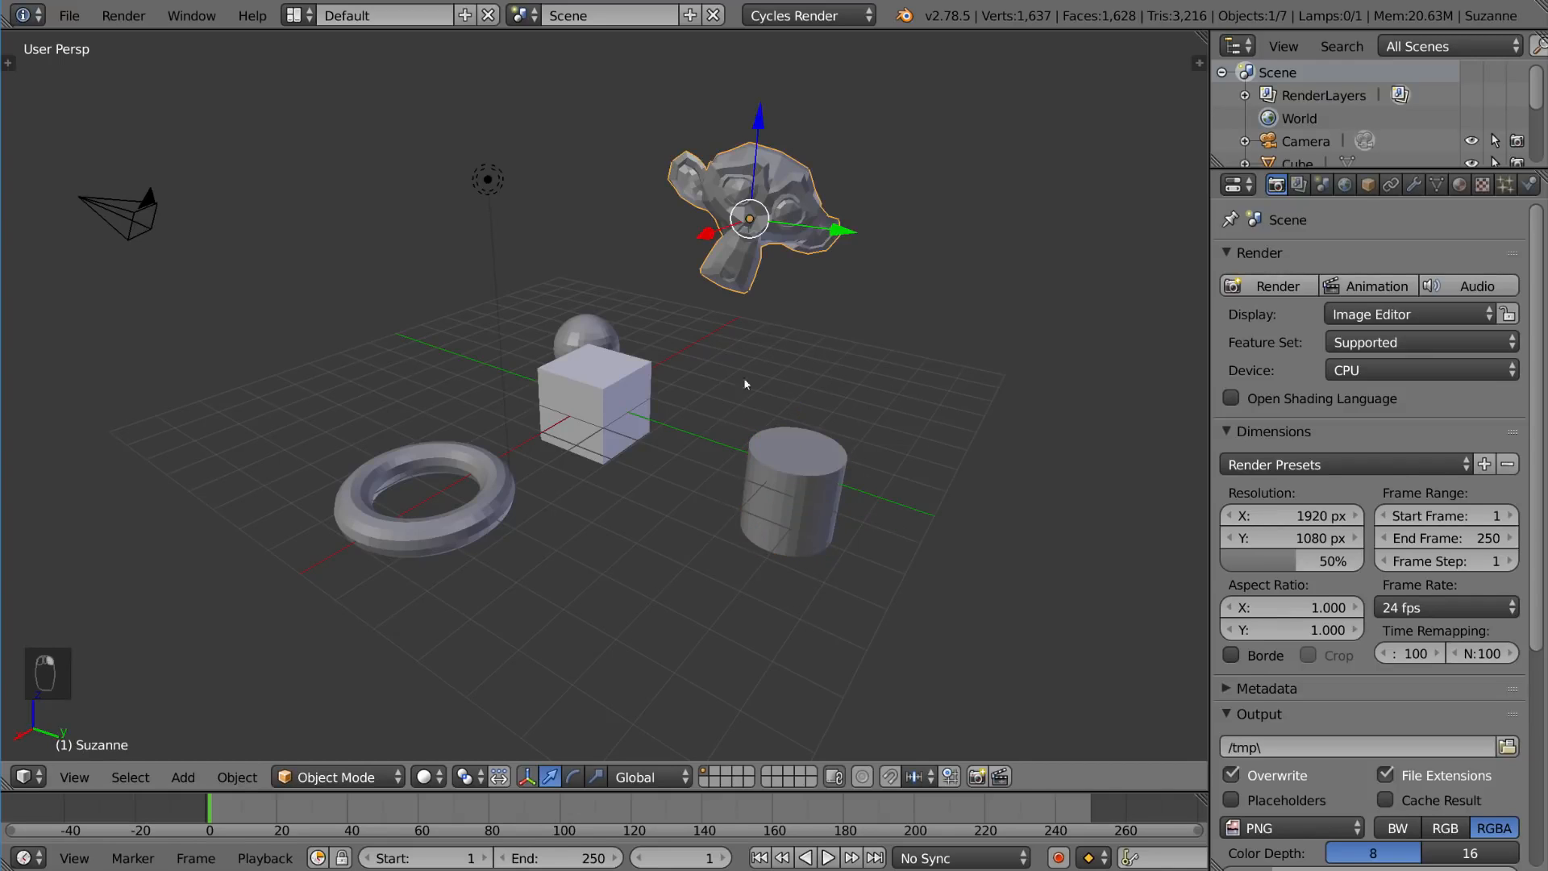
Step: Extend the selection so the cube, torus and cylinder are selected together with Suzanne
shift+right_click(609, 380)
shift+right_click(427, 528)
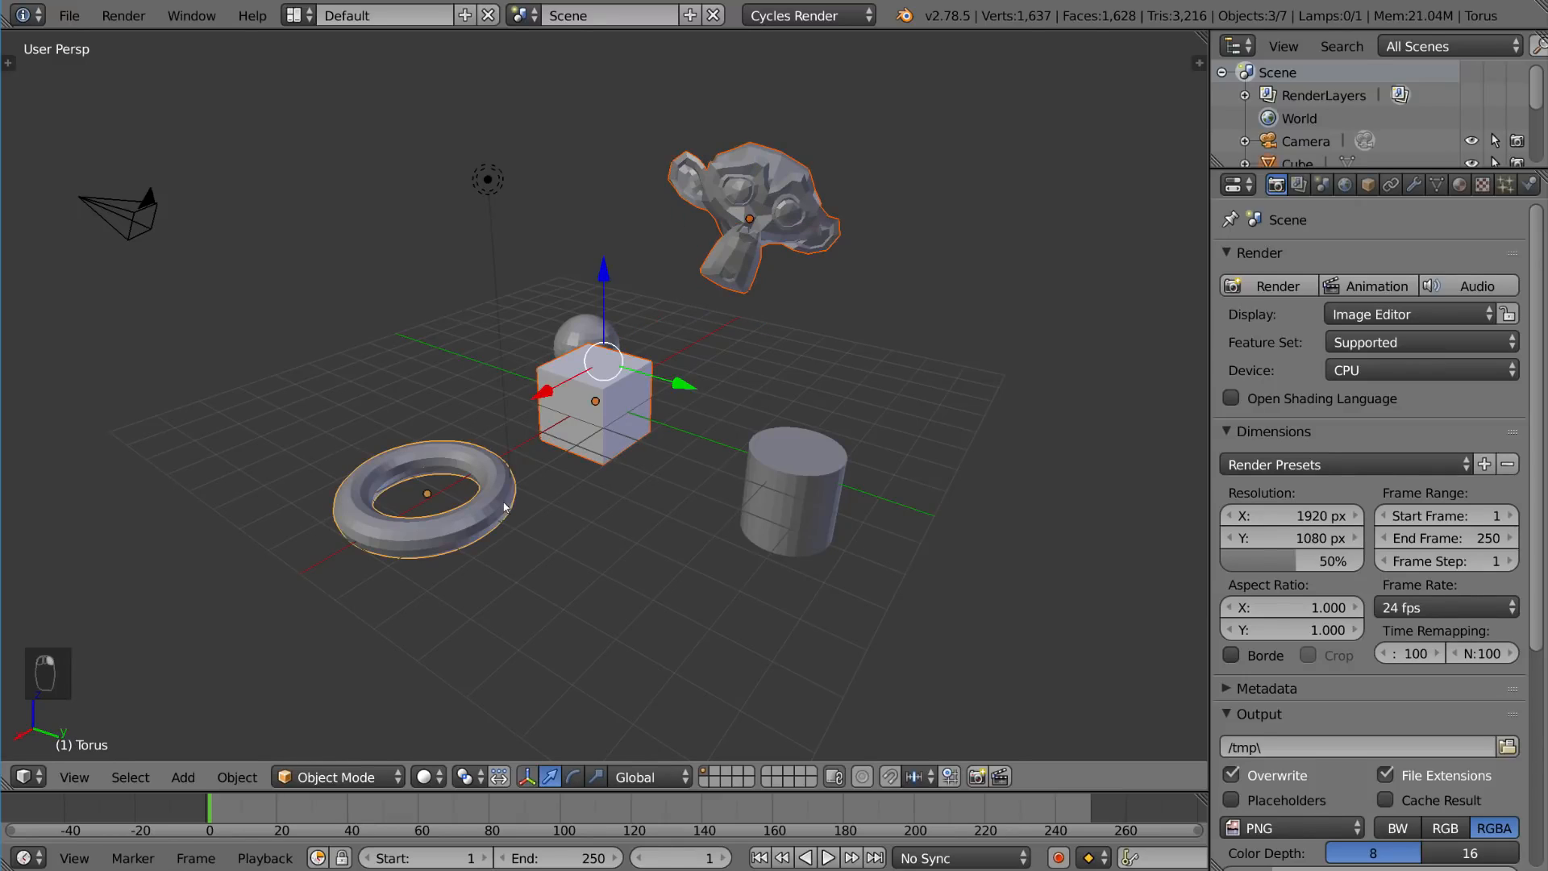
shift+right_click(767, 485)
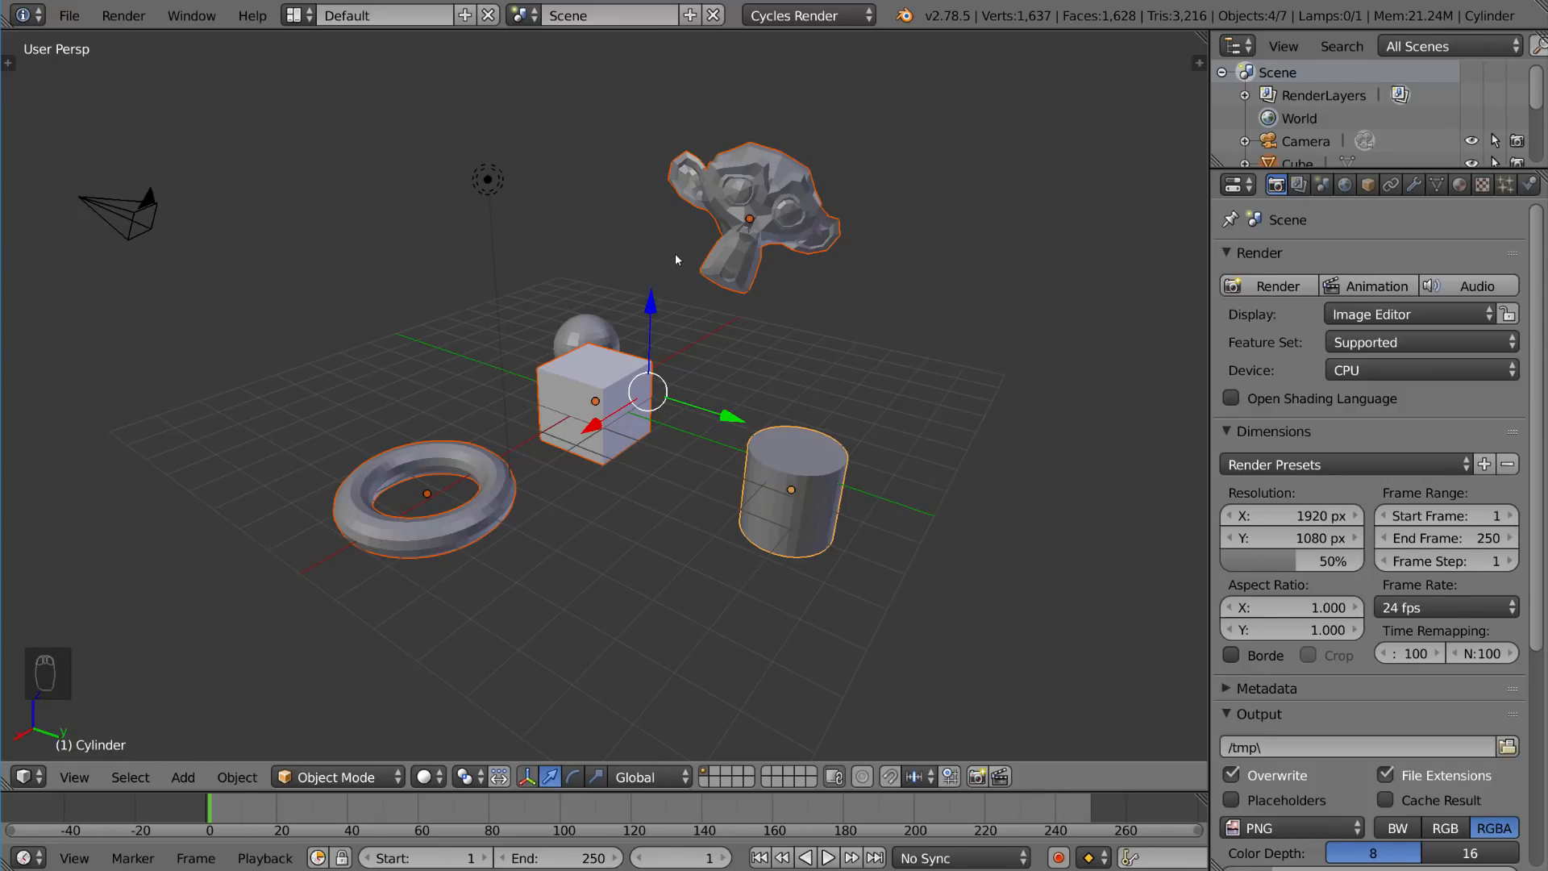
Step: Open User Preferences, set the Input option Select With to Left, and close the preferences window
click(70, 16)
click(129, 268)
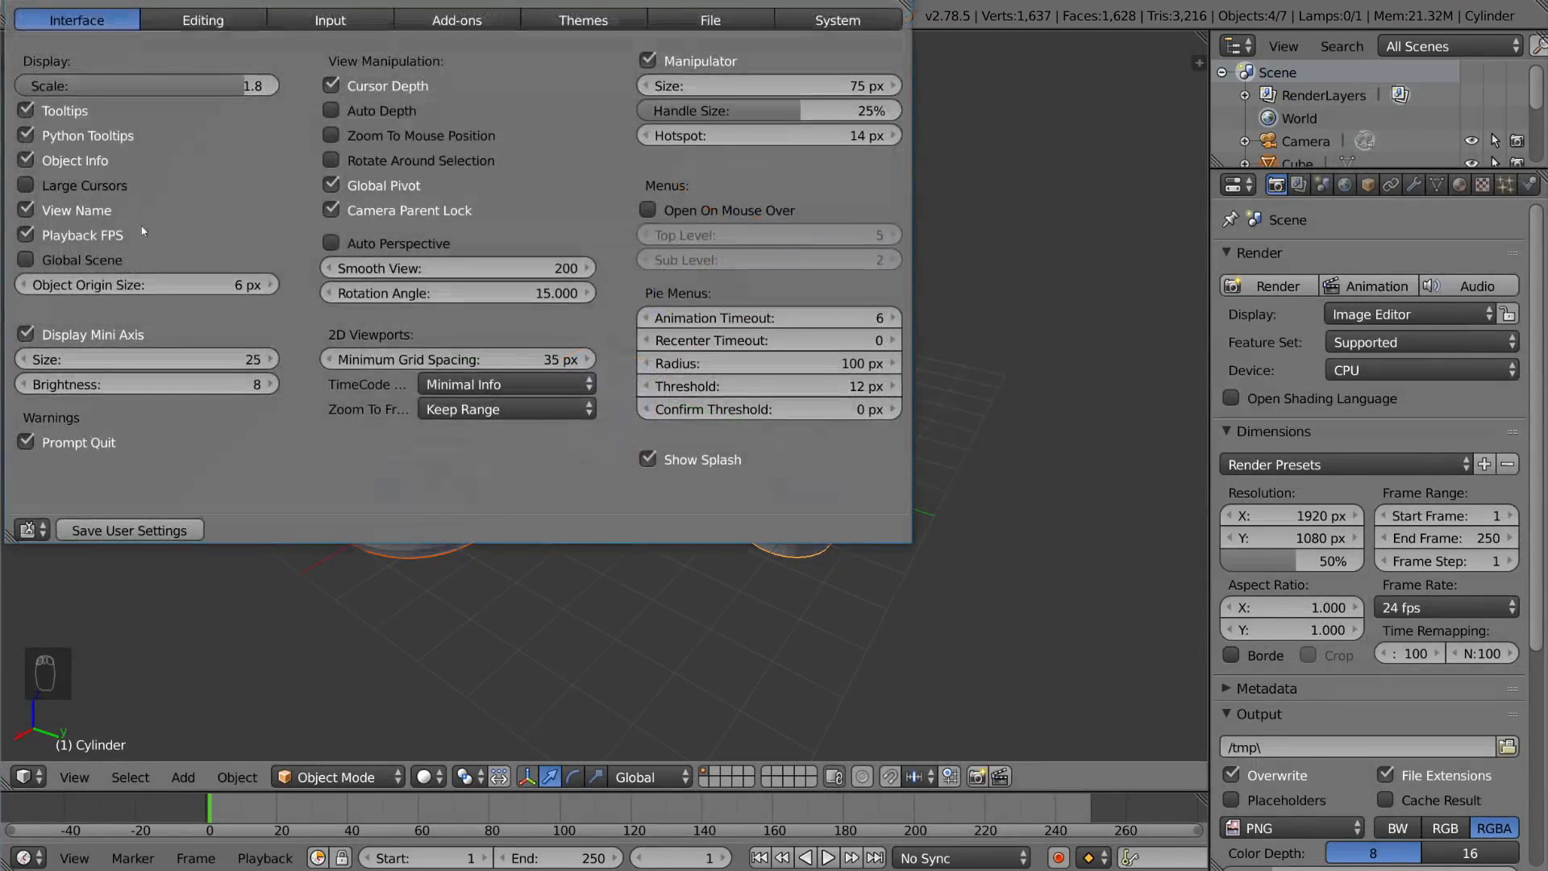
click(349, 27)
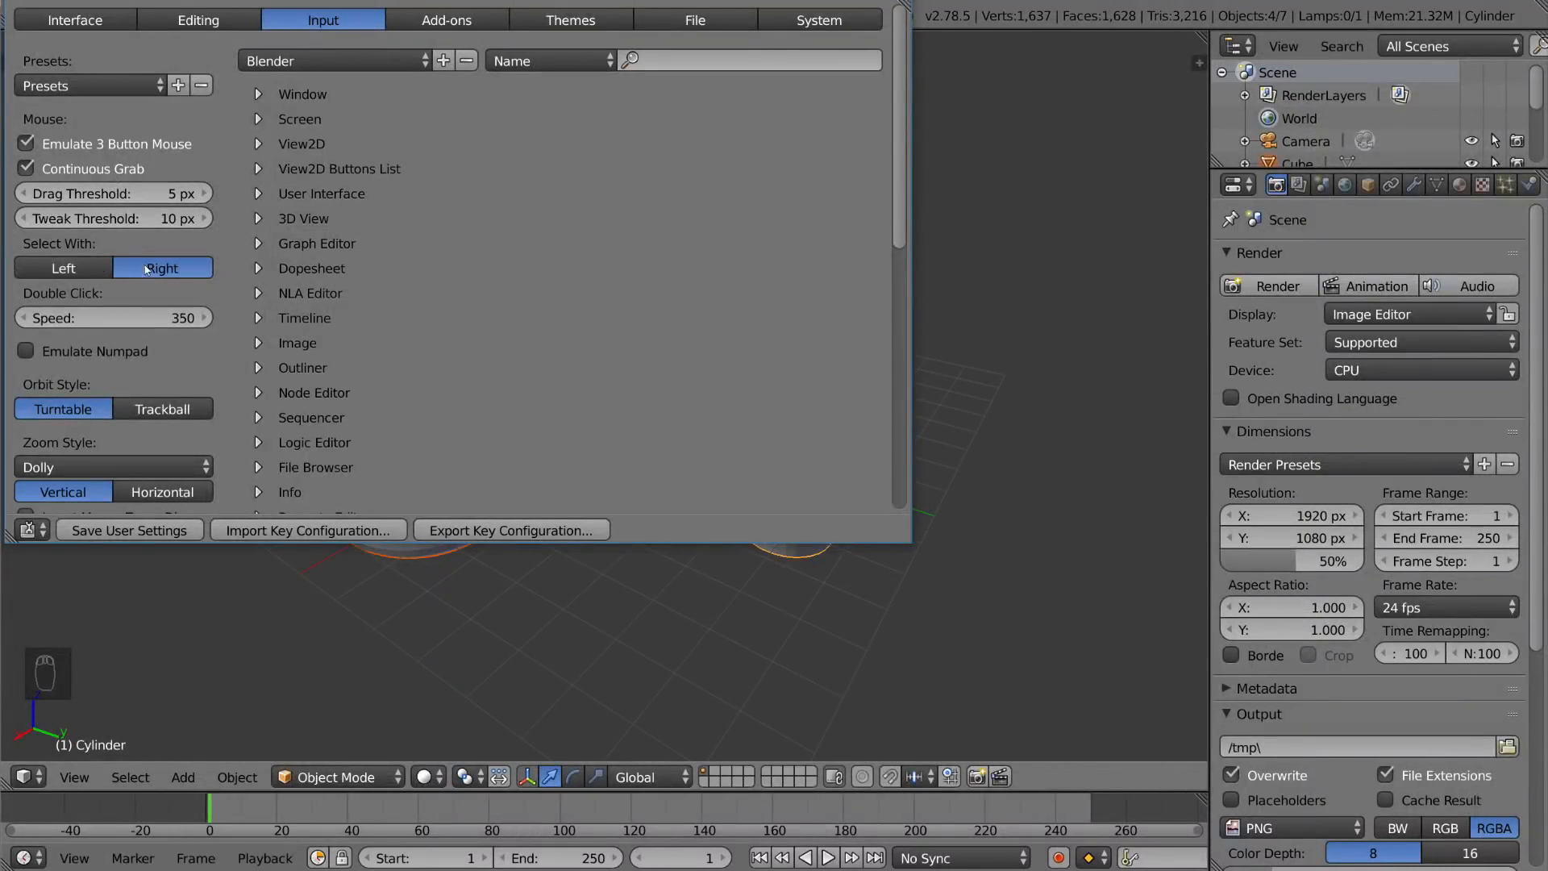
click(93, 268)
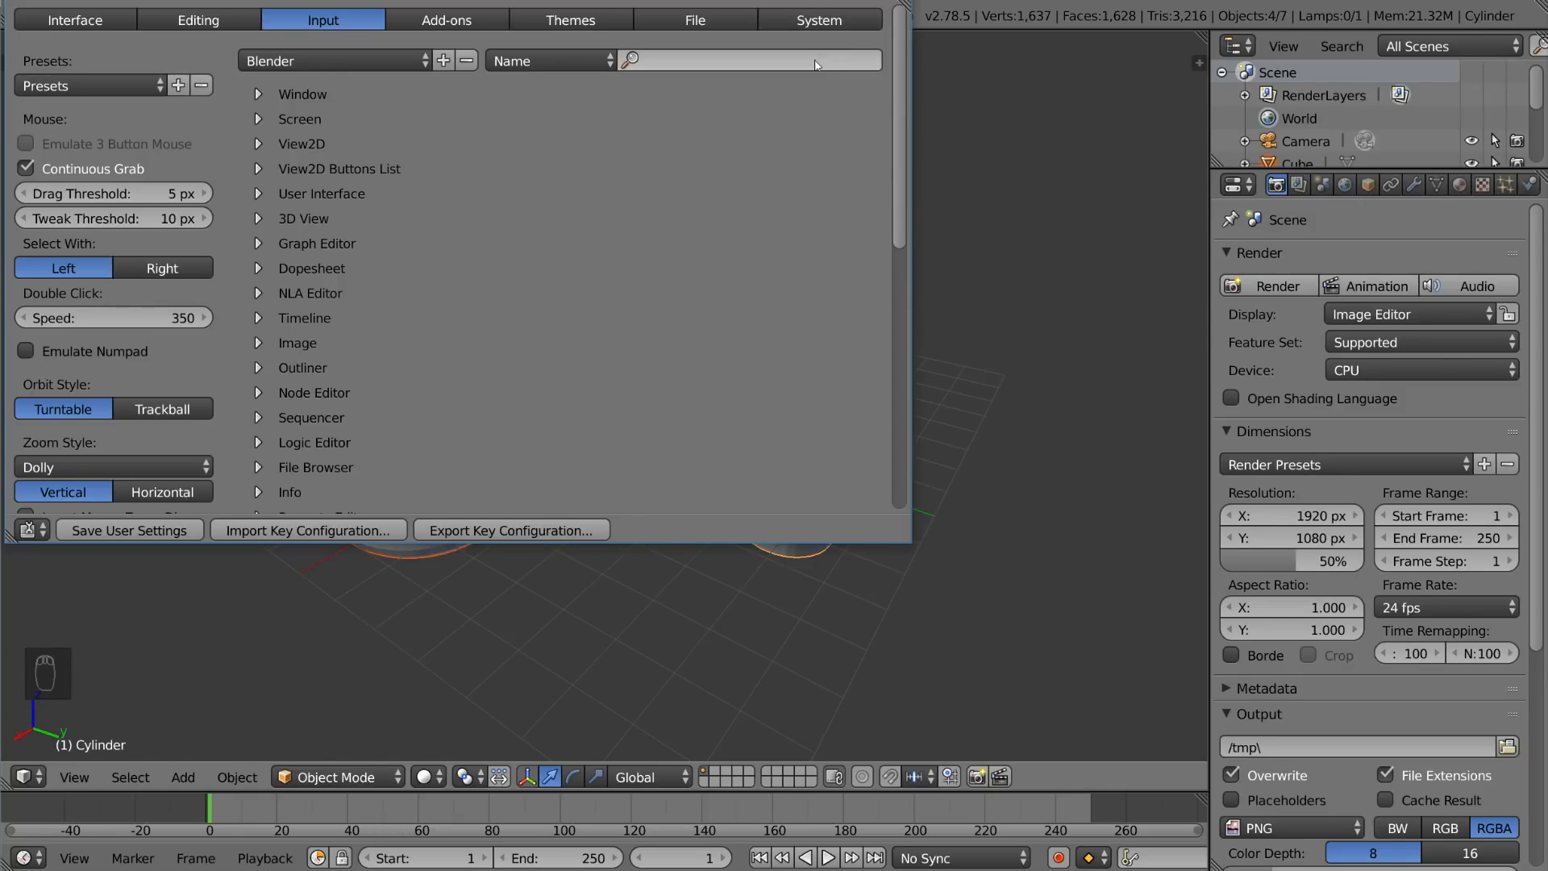
click(888, 0)
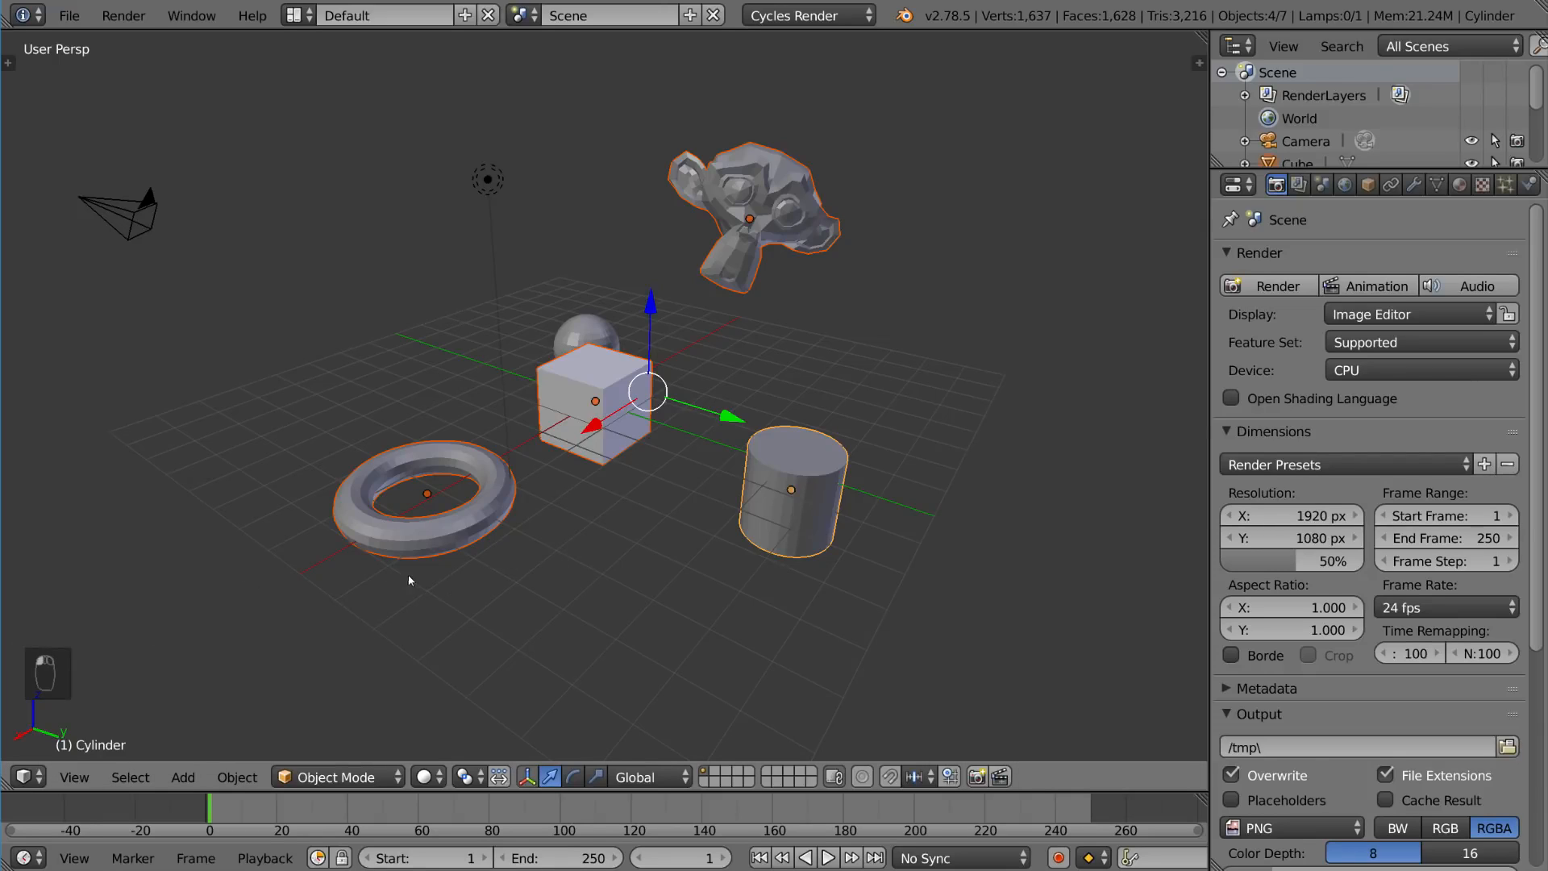
Step: Select single objects in turn: the cube, then the torus, then the cube again
right_click(412, 548)
right_click(740, 486)
right_click(553, 443)
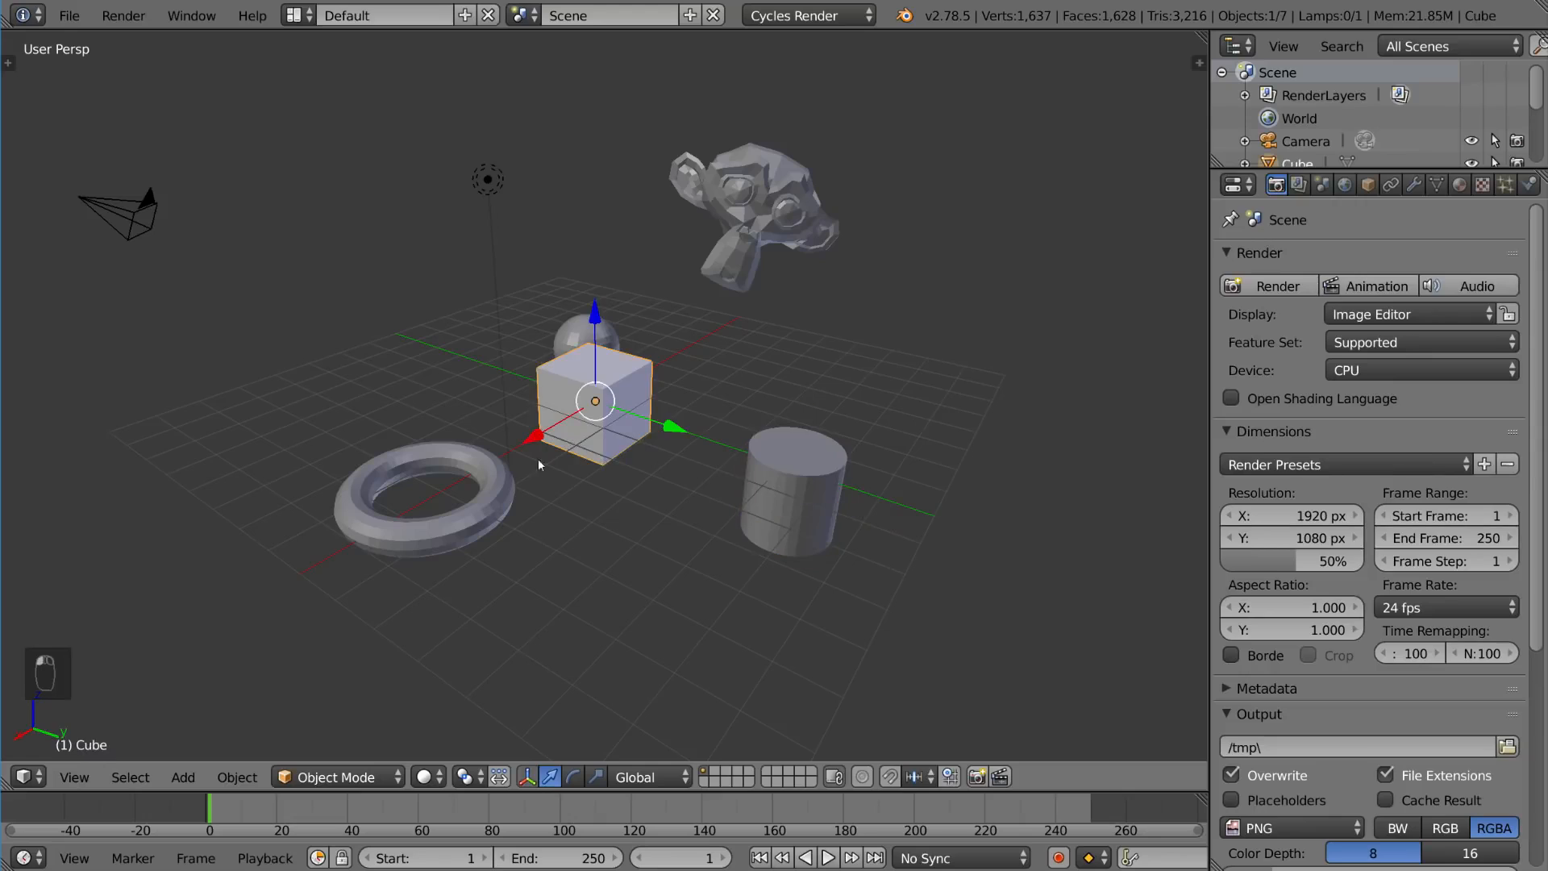
right_click(504, 484)
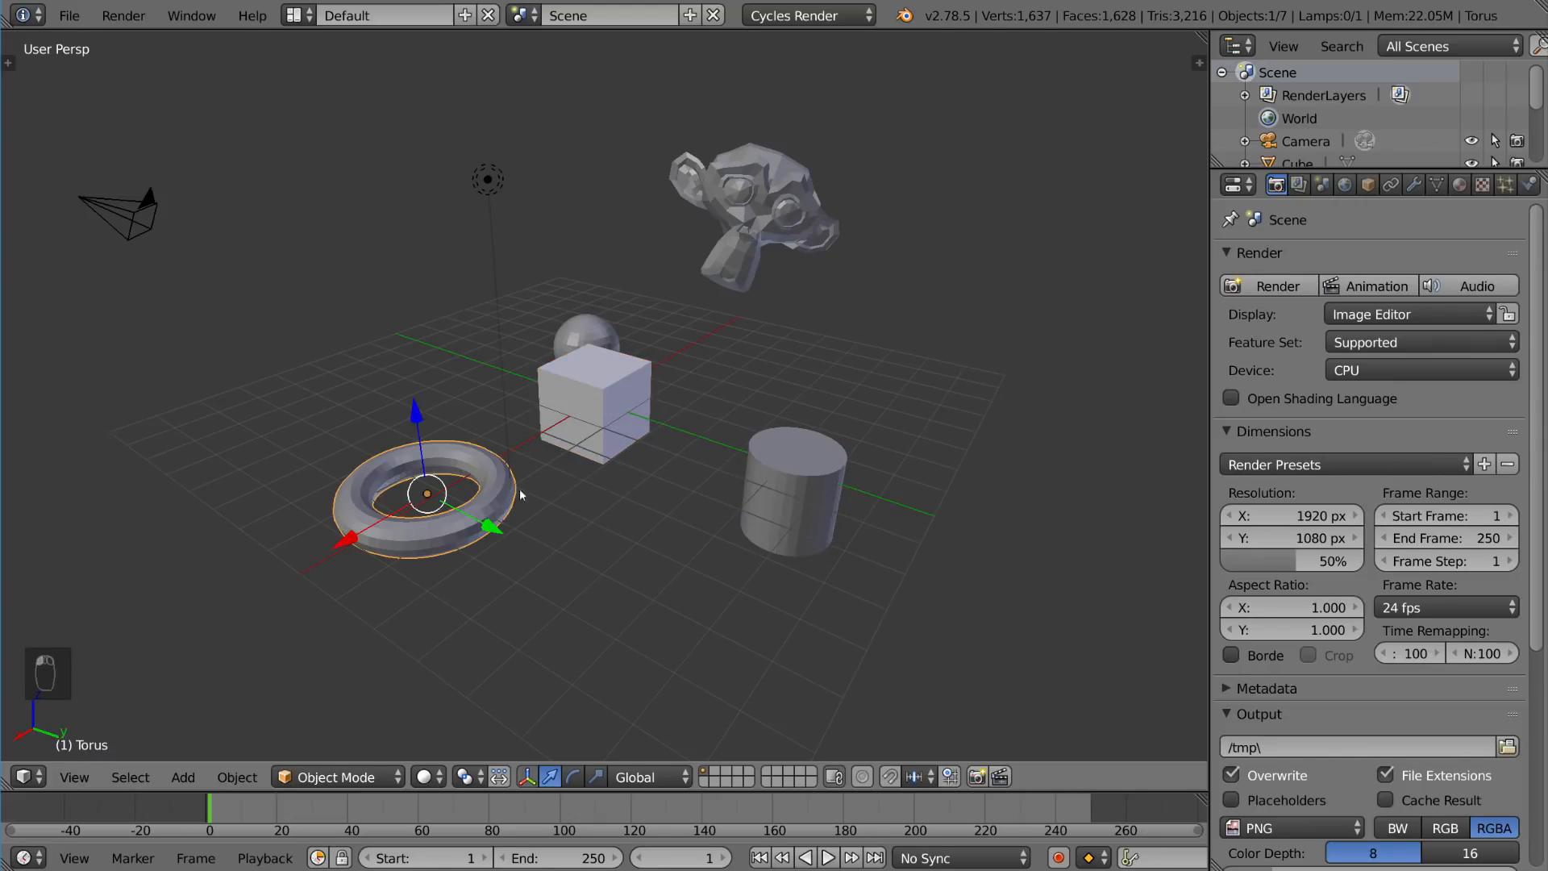
right_click(587, 440)
Step: Switch the viewport to wireframe display and select the sphere inside the cube
key(z)
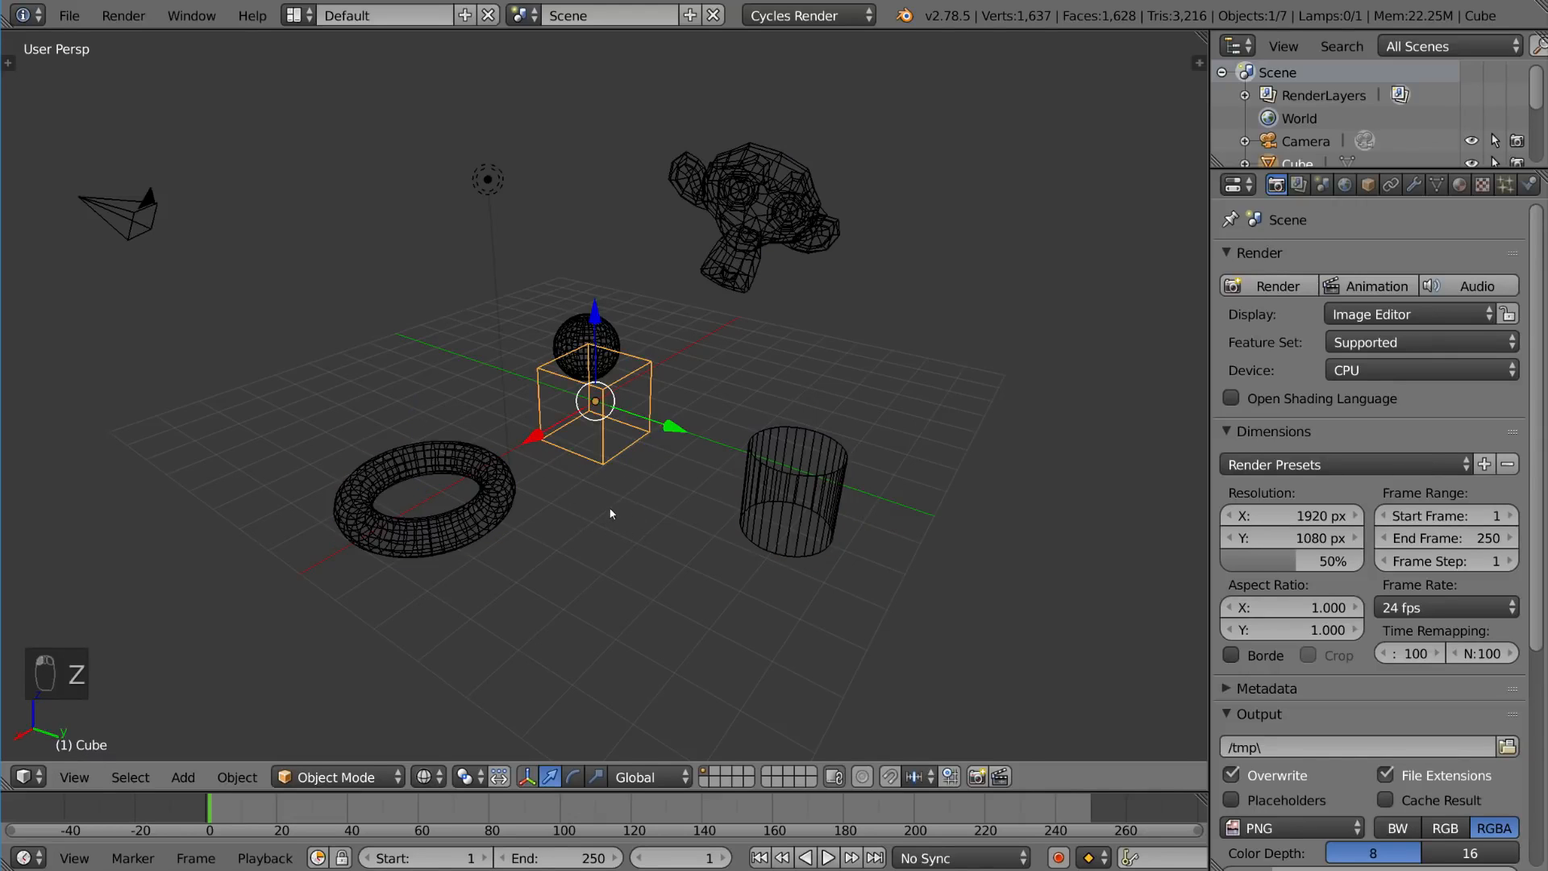
scroll(610, 513, up, 6)
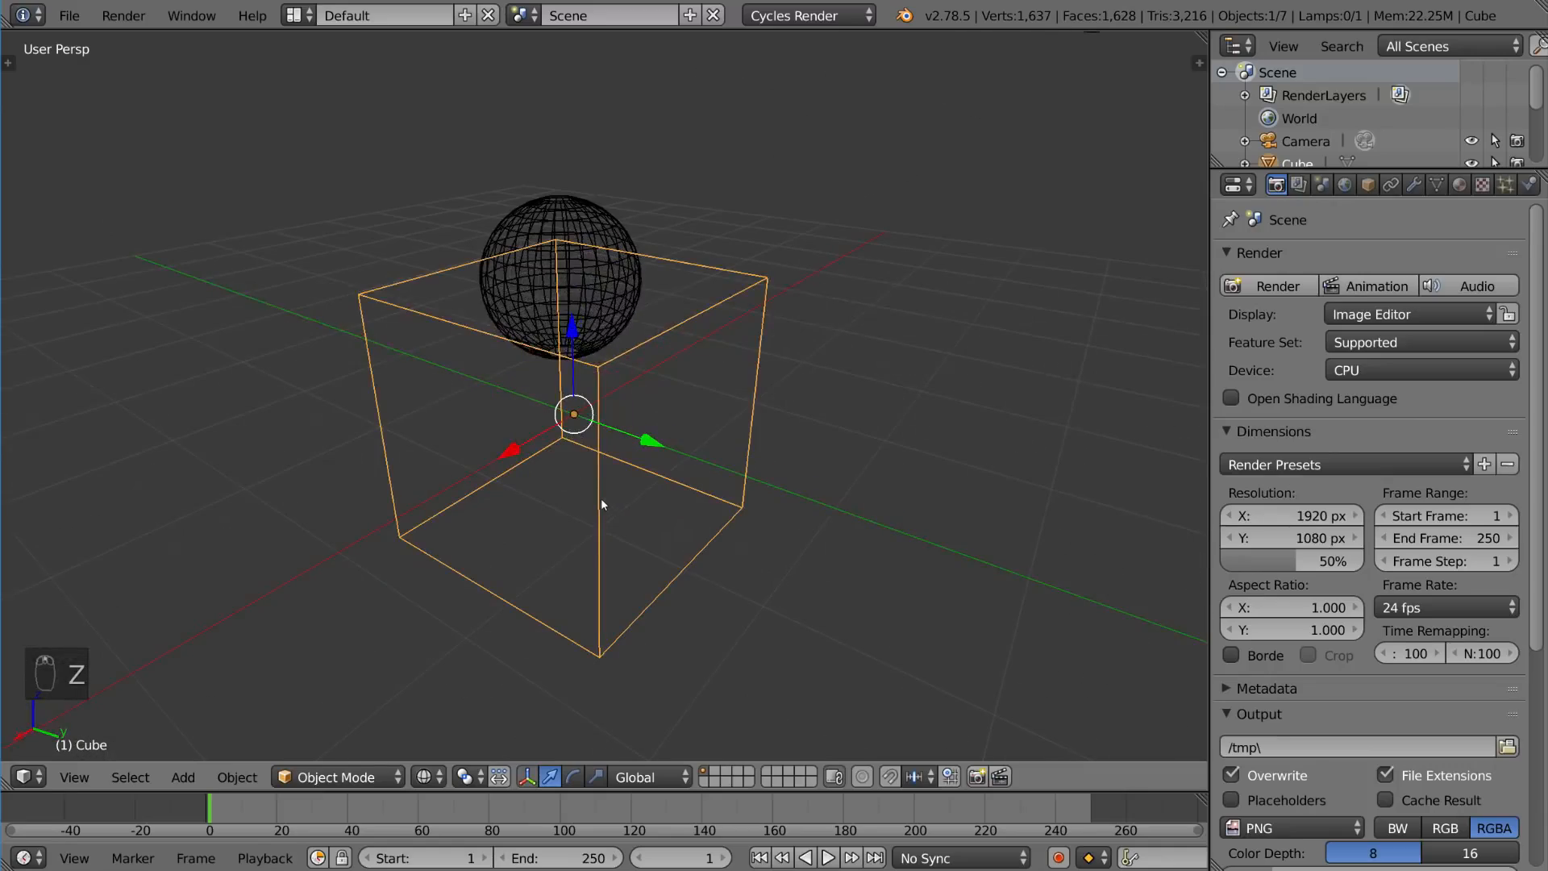
scroll(602, 476, up, 1)
middle_drag(603, 476, 551, 469)
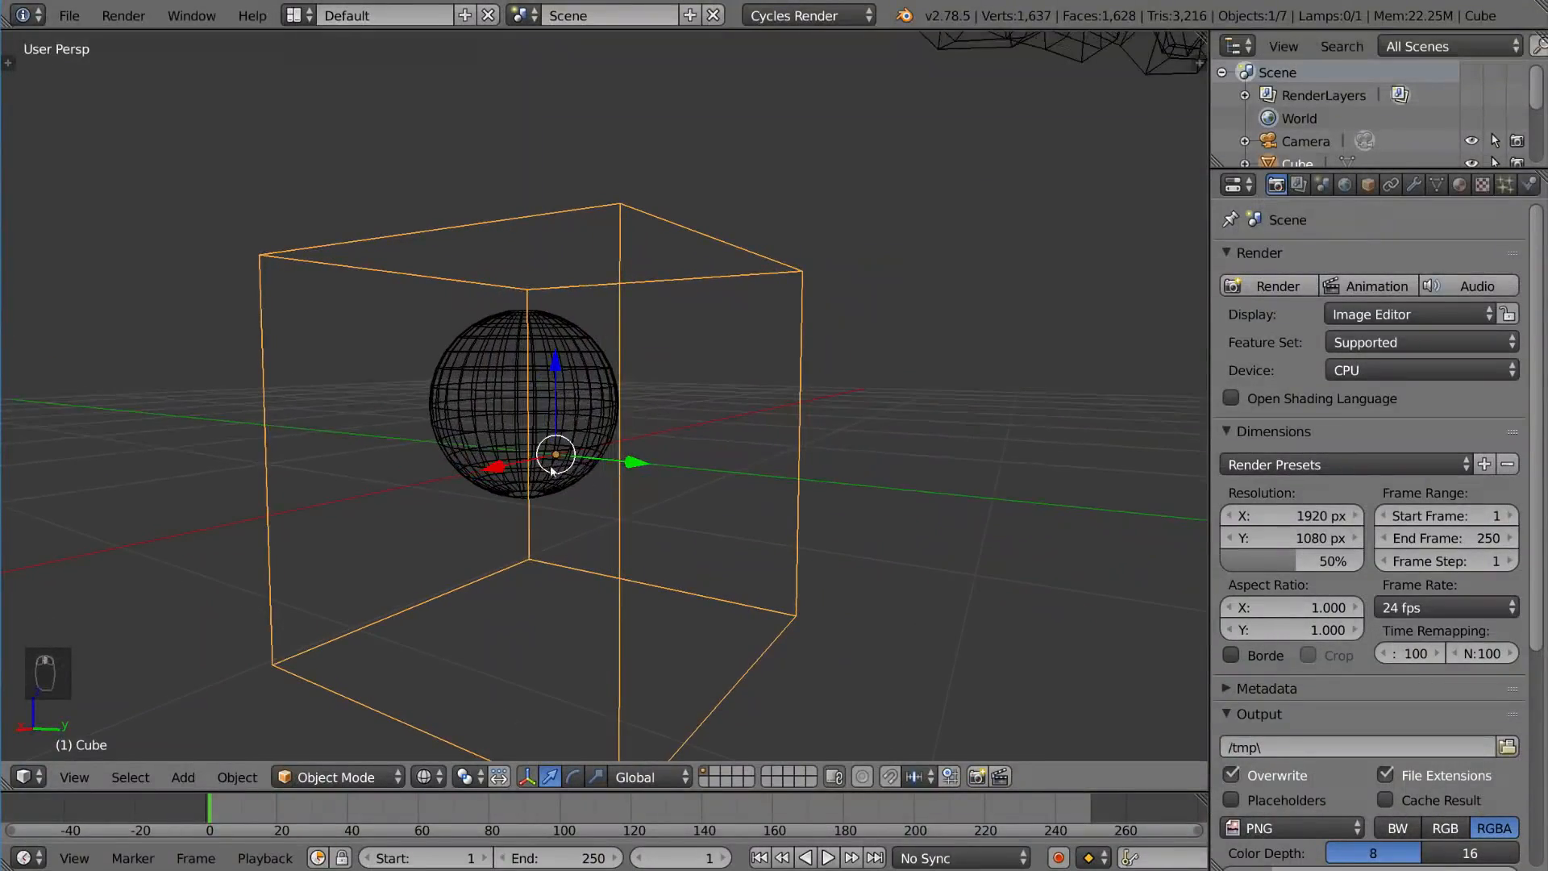
right_click(489, 399)
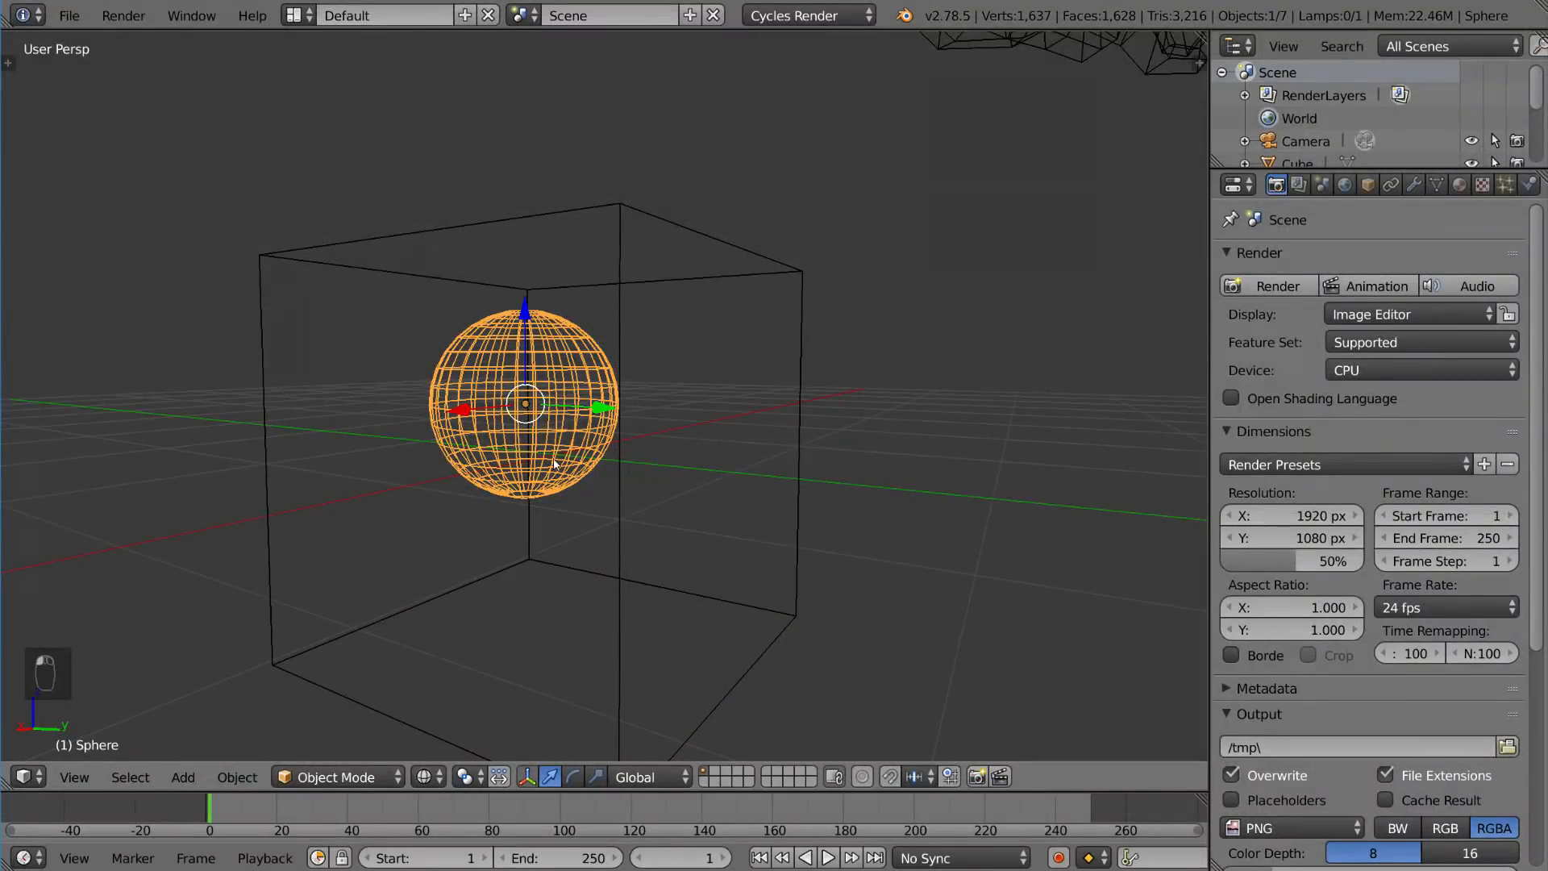
Step: Try moving the cube upward along the Z axis, then undo the move
mouse_move(598, 510)
middle_down()
mouse_move(603, 555)
mouse_move(617, 504)
mouse_move(601, 480)
mouse_move(623, 469)
mouse_move(677, 571)
mouse_move(608, 407)
mouse_move(679, 508)
mouse_move(700, 472)
middle_up()
key(z)
key(z)
right_click(655, 476)
key(g)
key(z)
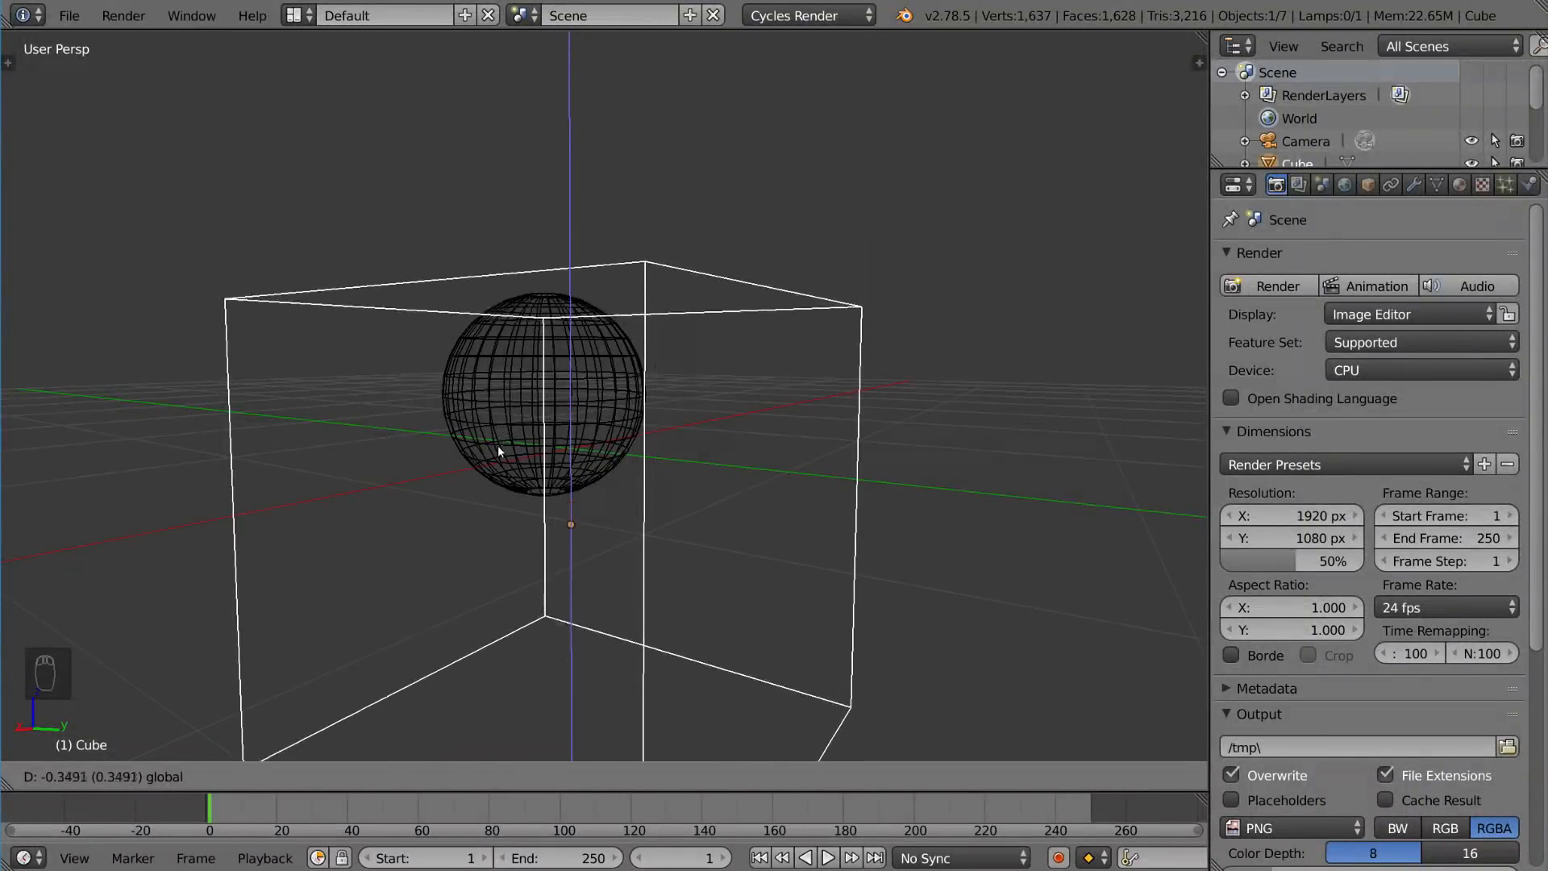
click(613, 320)
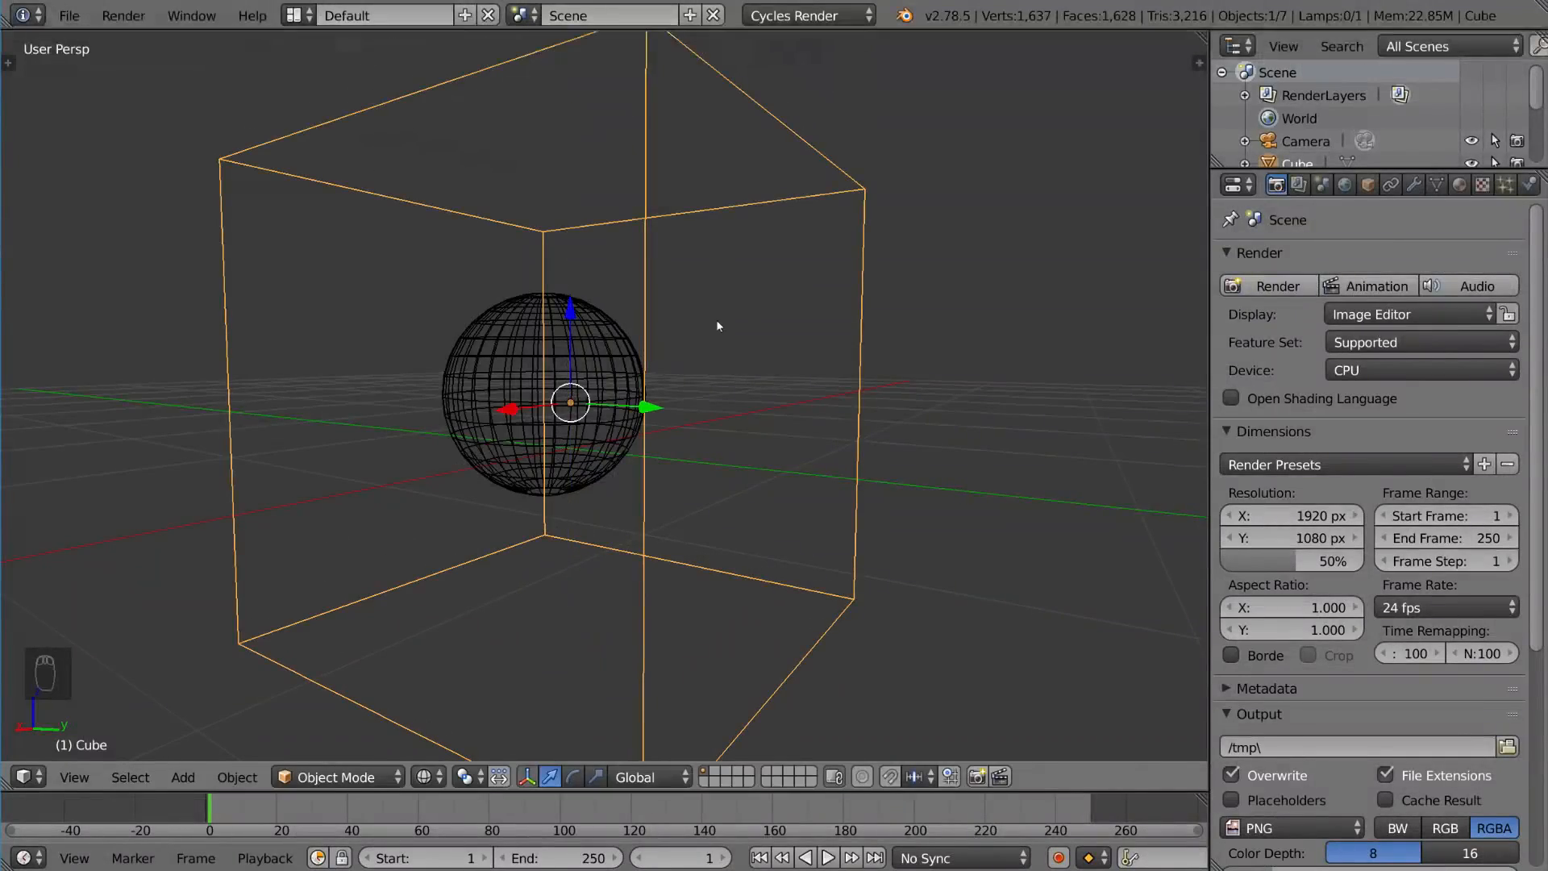
key(ctrl+z)
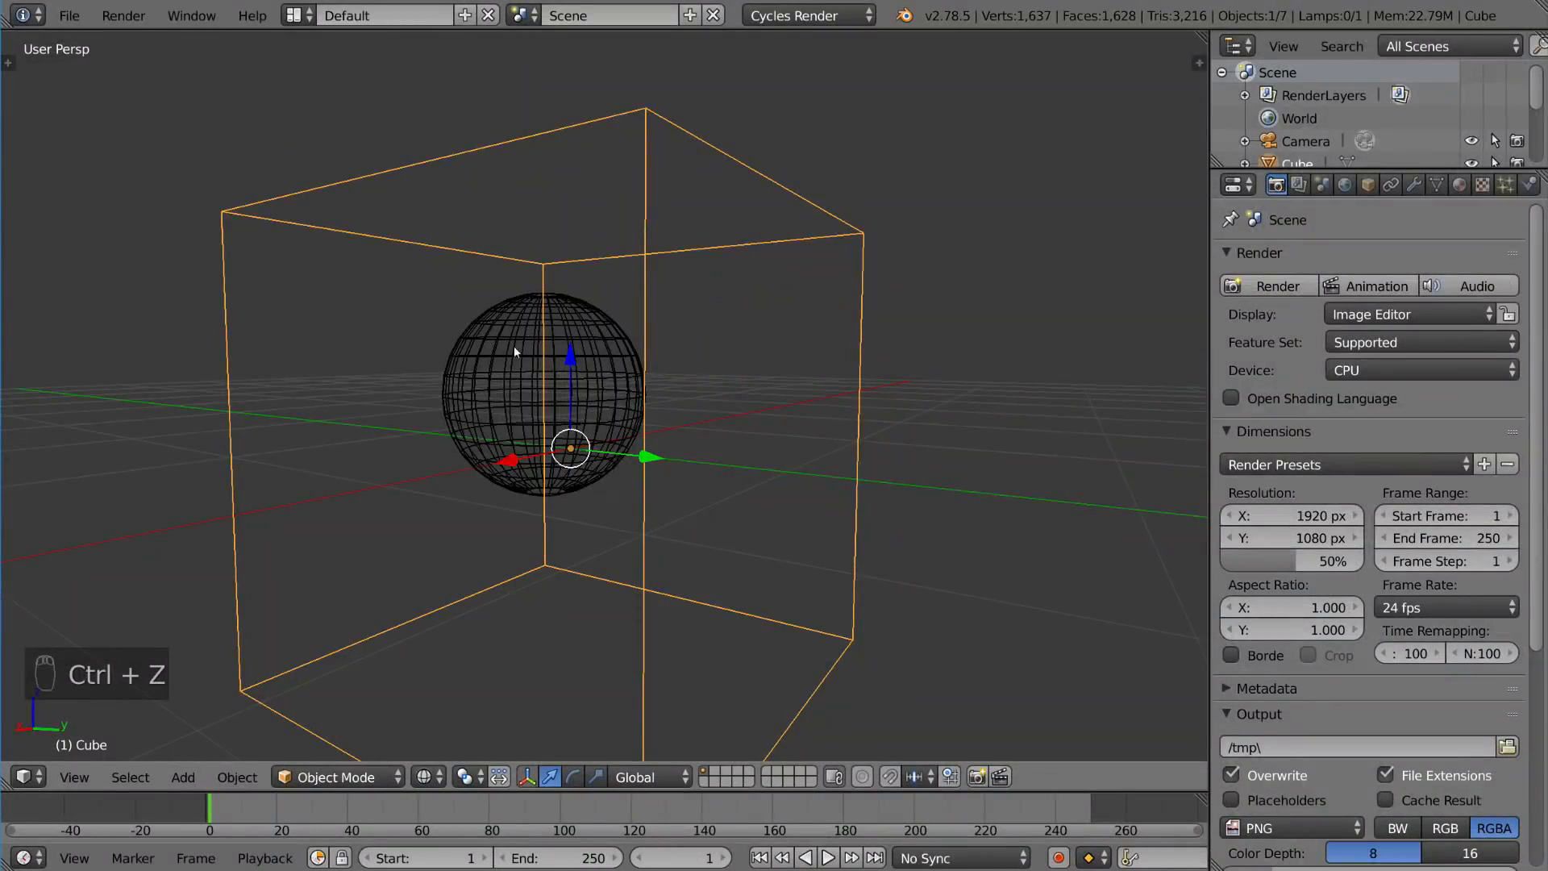
Step: Drag the cube along its X axis and undo the last three actions
mouse_move(681, 388)
middle_down()
mouse_move(749, 380)
mouse_move(691, 408)
mouse_move(688, 391)
middle_up()
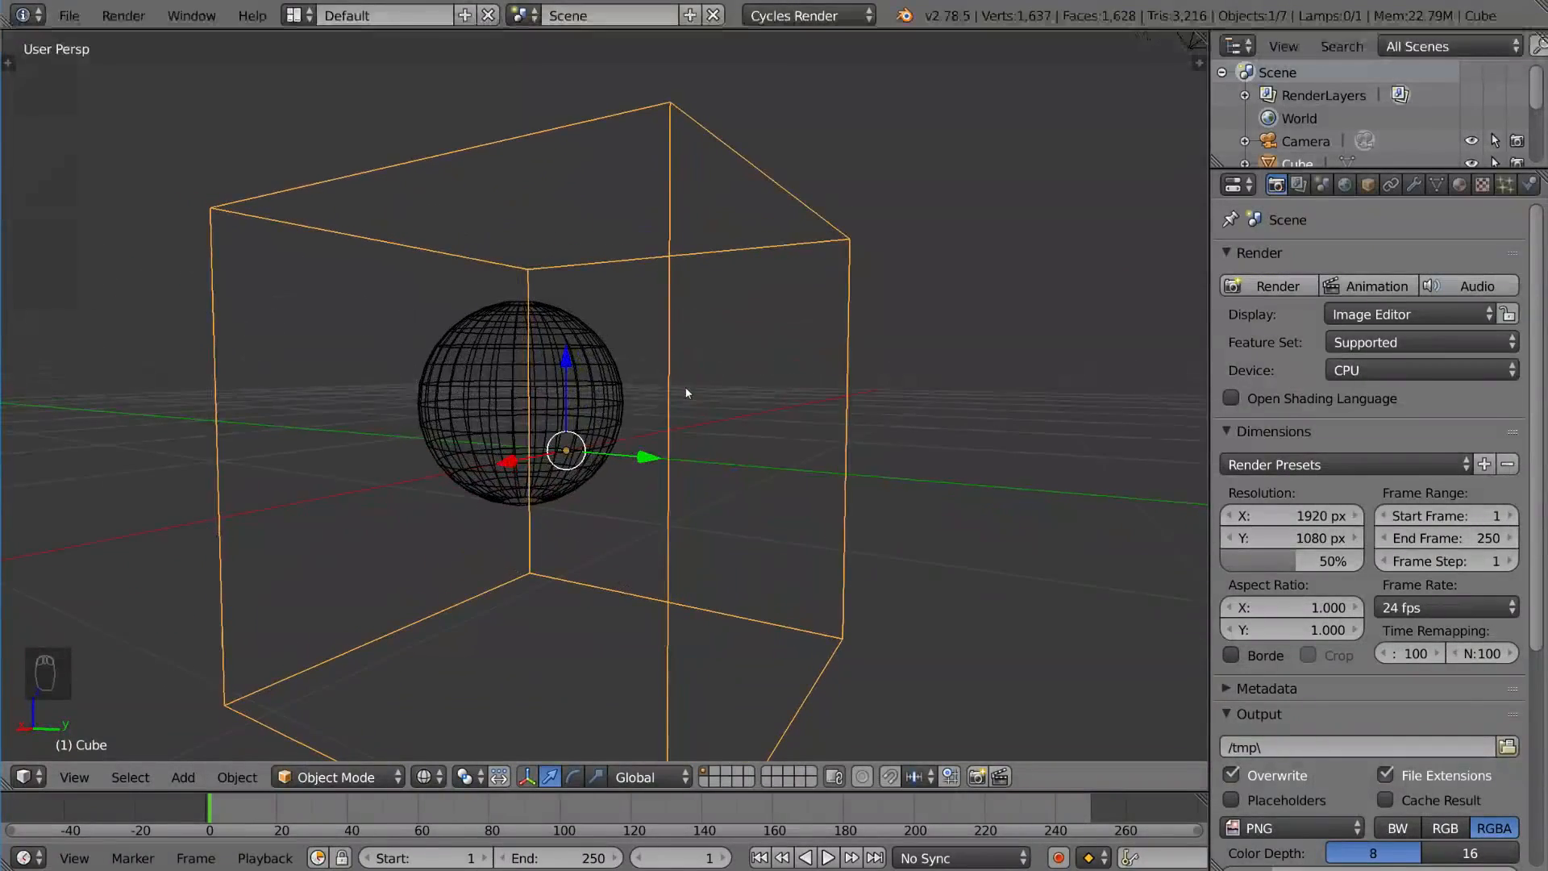
scroll(477, 490, down, 1)
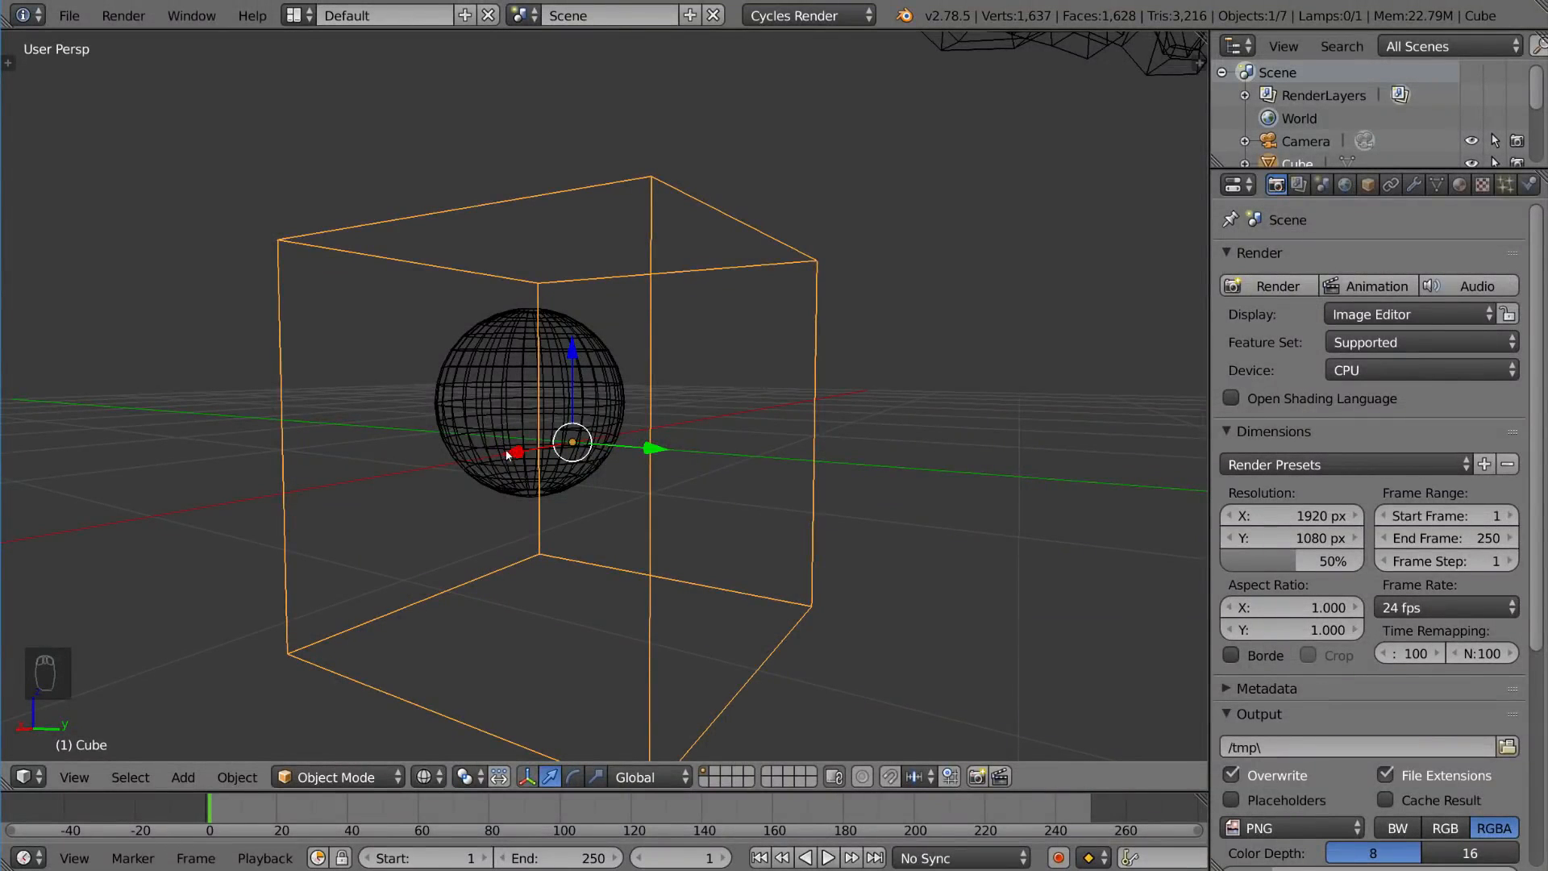
mouse_move(508, 454)
mouse_down()
mouse_move(373, 500)
mouse_move(594, 437)
mouse_move(476, 471)
mouse_move(593, 454)
mouse_up()
mouse_move(713, 433)
mouse_down()
mouse_move(773, 435)
mouse_move(713, 433)
mouse_up()
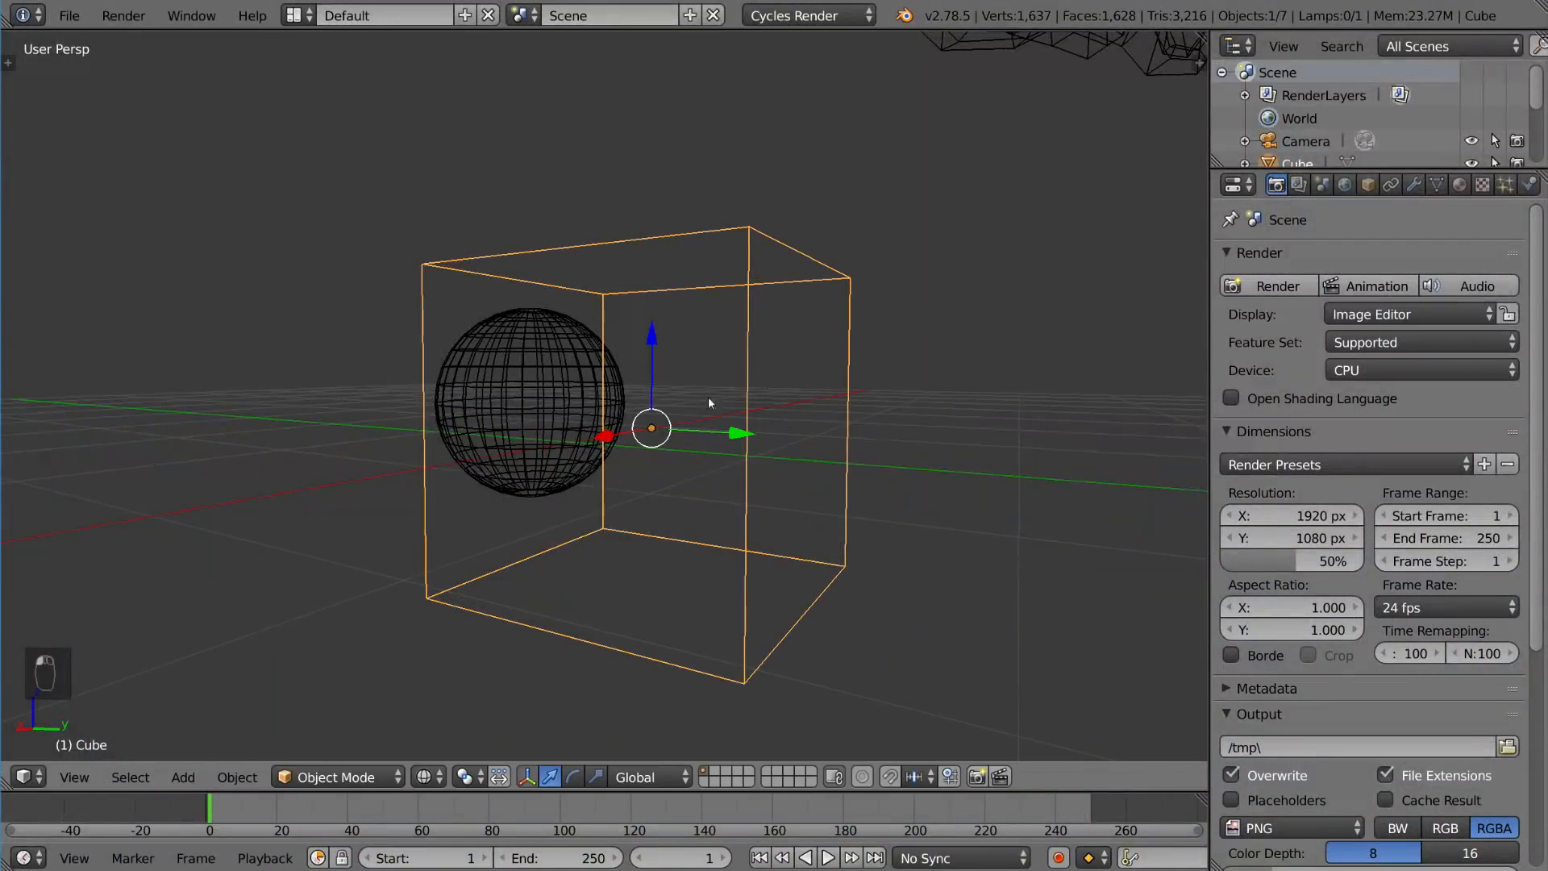
key(ctrl+z)
key(ctrl+z)
key(ctrl+z)
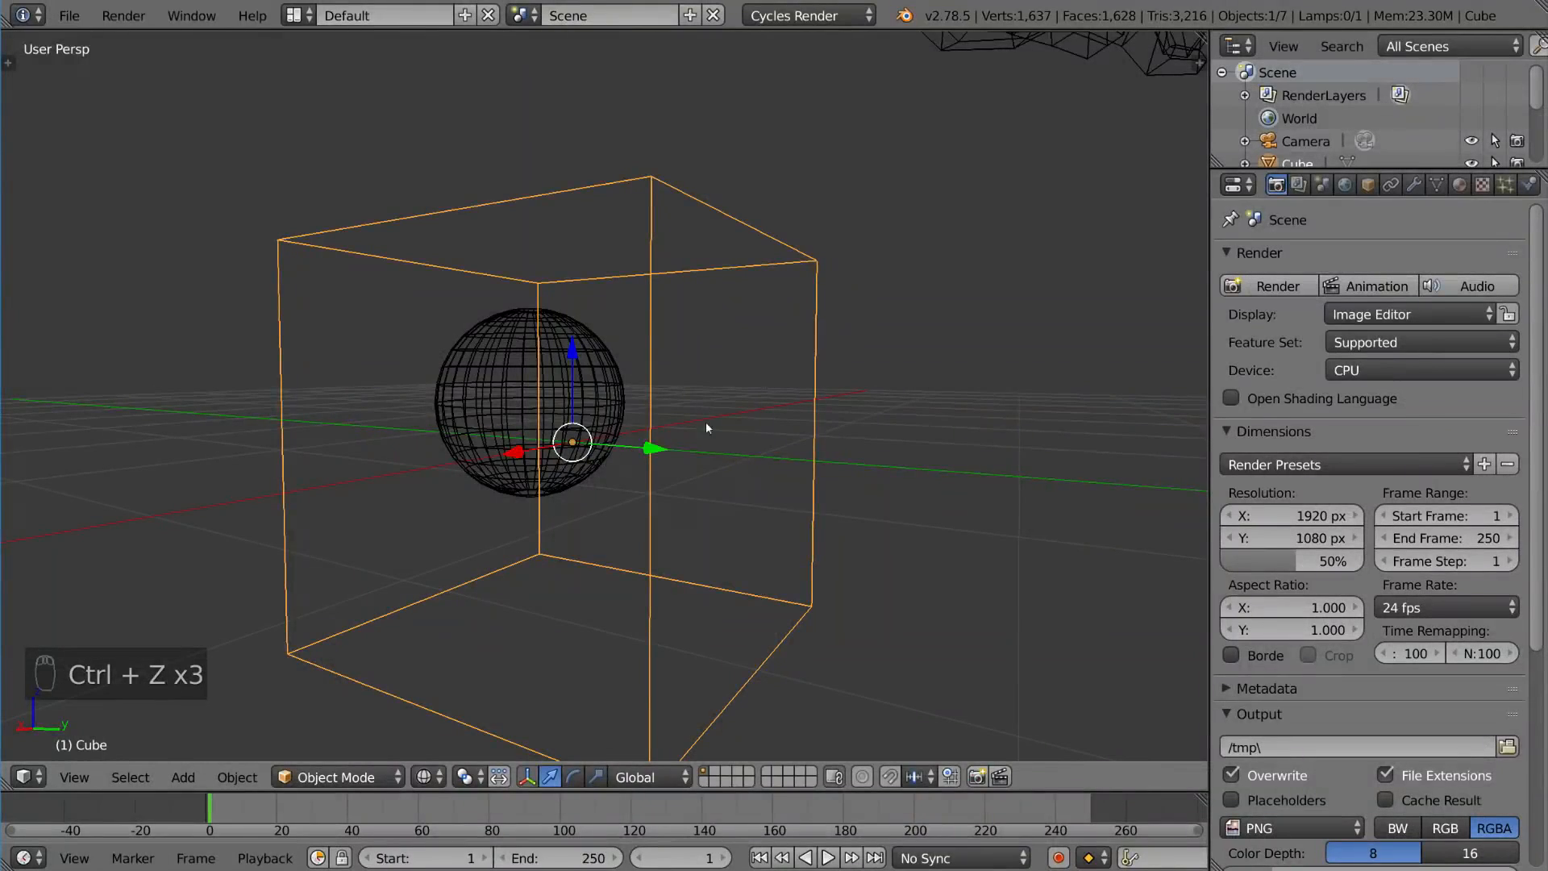
Step: Select the sphere and the cube alternately inside the wireframe view, ending with the cube selected
middle_drag(658, 478, 690, 460)
right_click(654, 453)
right_click(659, 458)
right_click(716, 362)
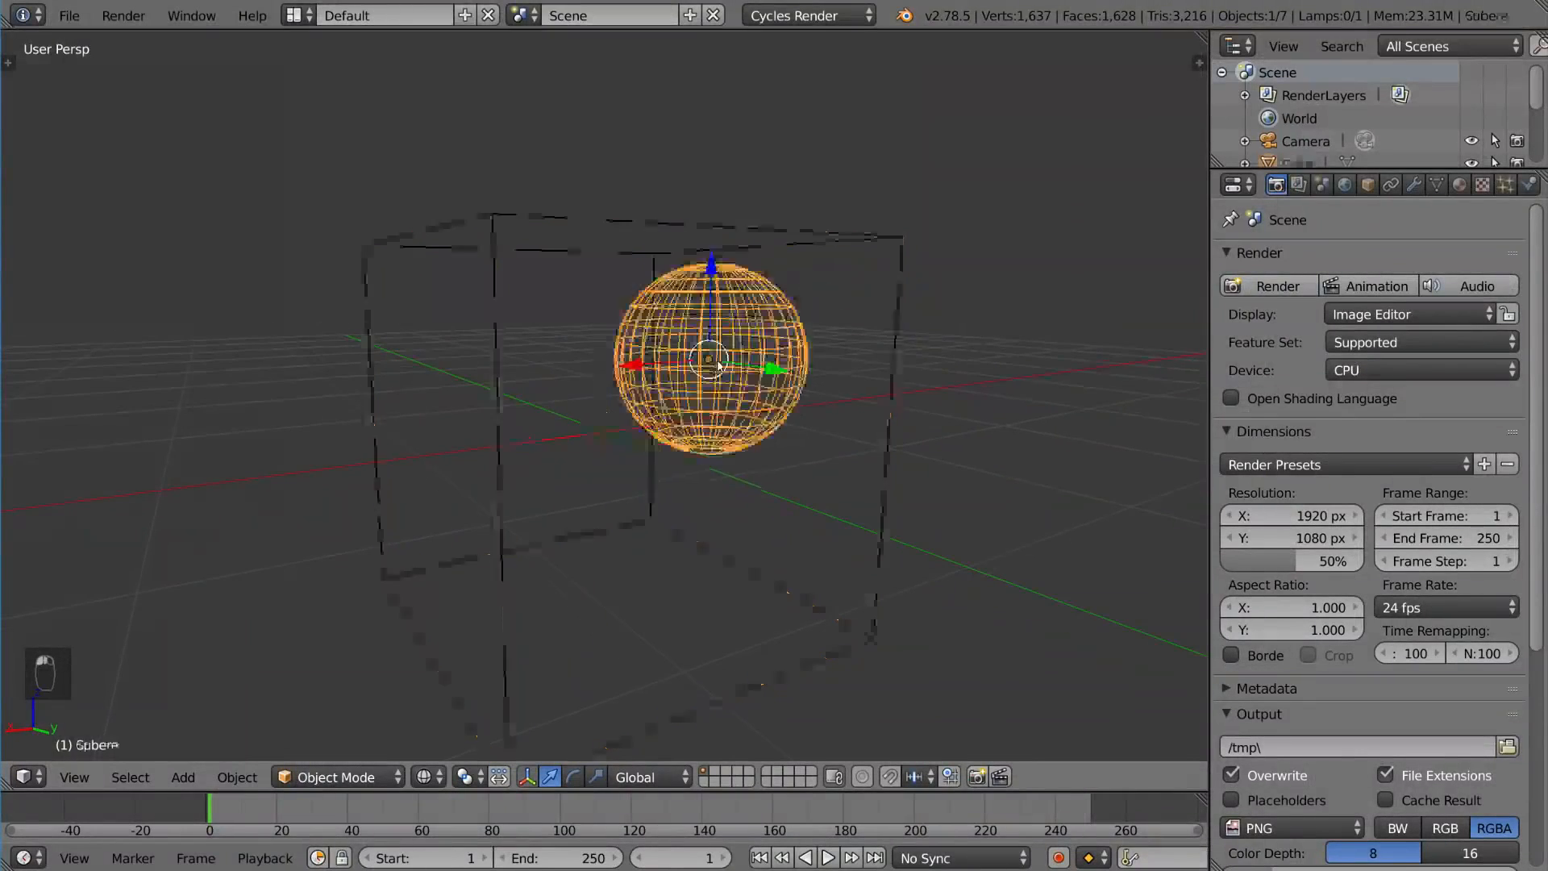
right_click(645, 483)
mouse_move(685, 457)
middle_down()
mouse_move(718, 448)
mouse_move(679, 433)
middle_up()
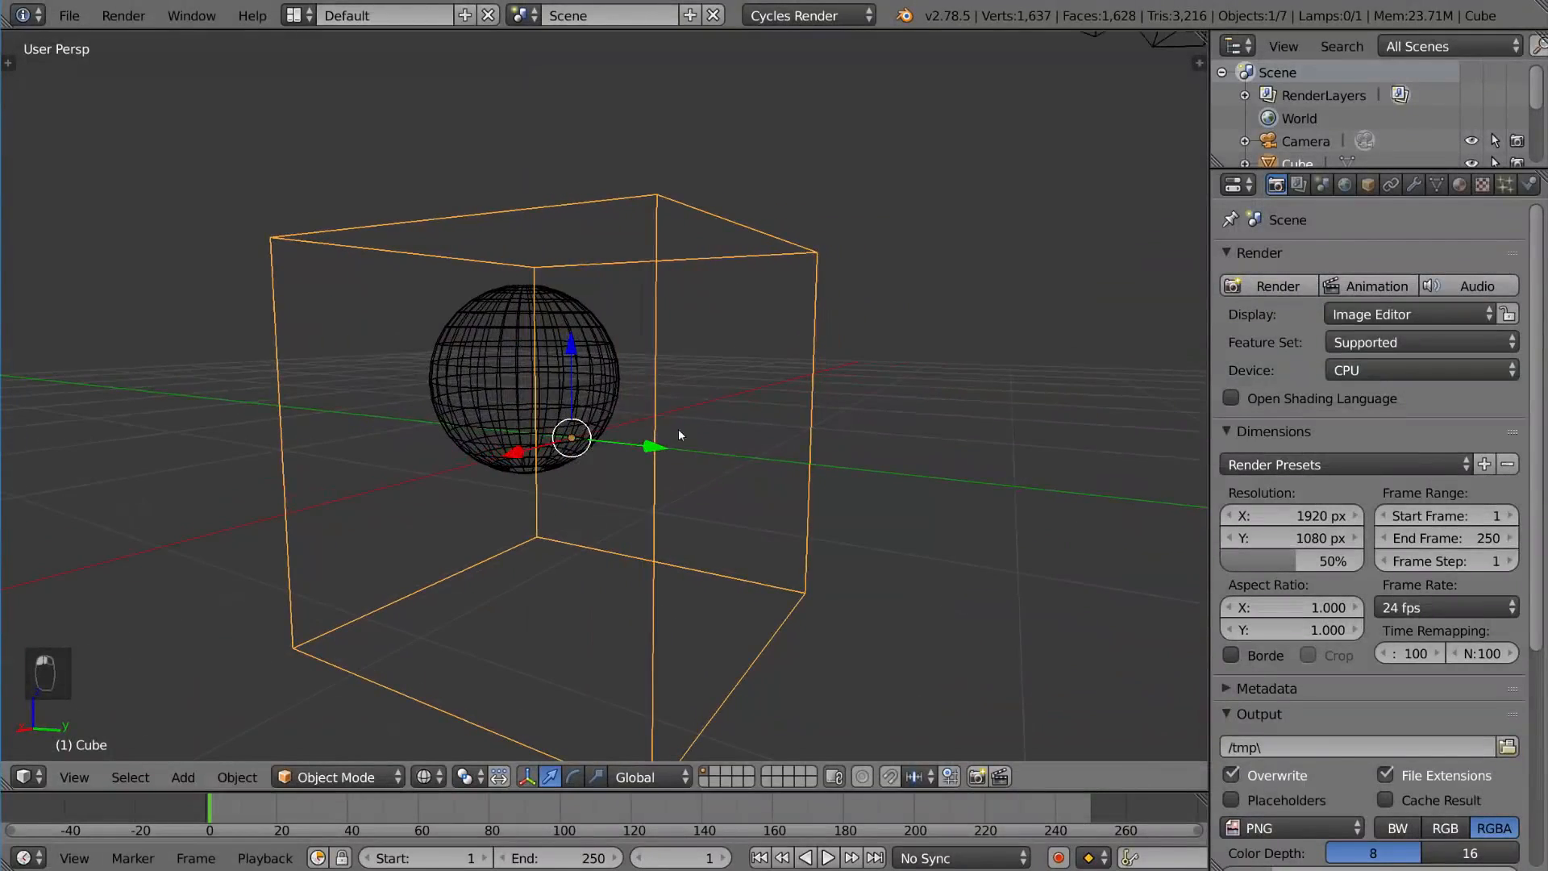
right_click(575, 355)
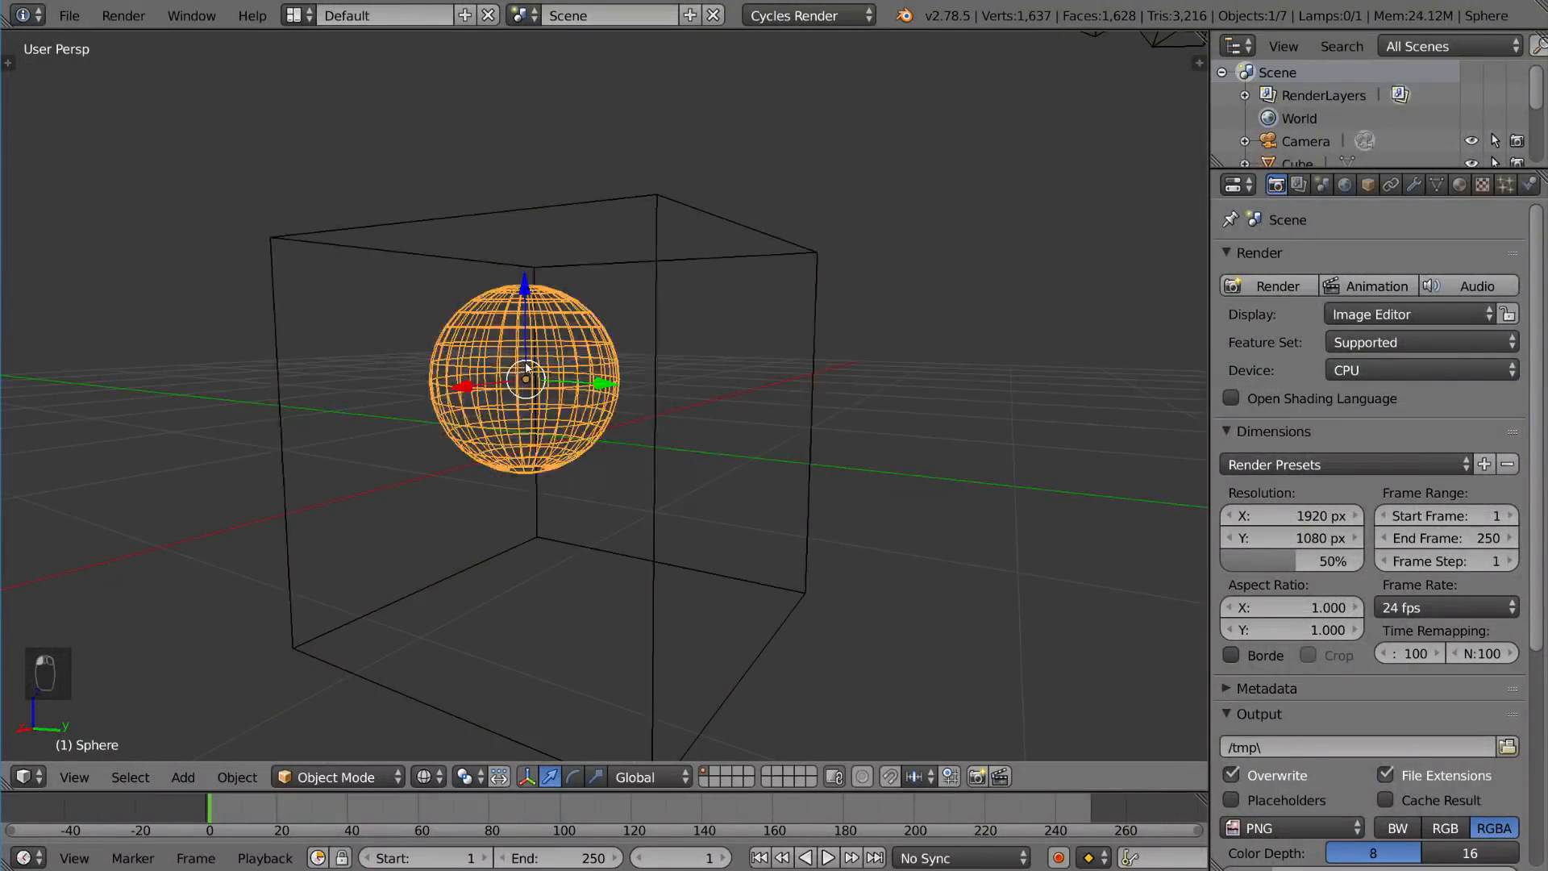
right_click(594, 352)
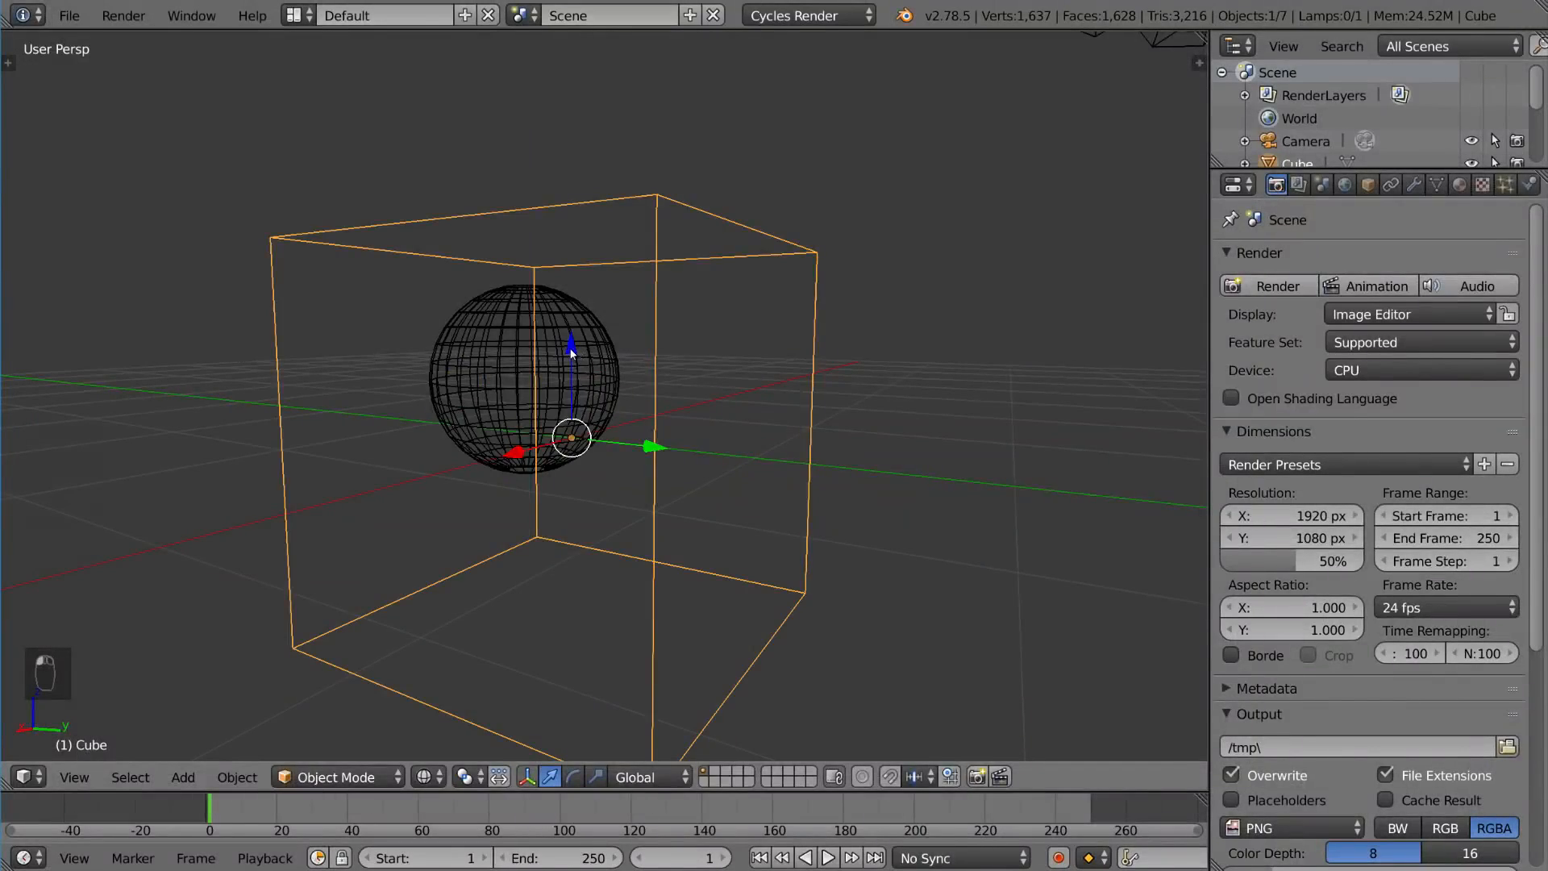
Step: Select the sphere inside the cube
click(571, 352)
click(571, 352)
click(571, 353)
middle_drag(632, 409, 693, 476)
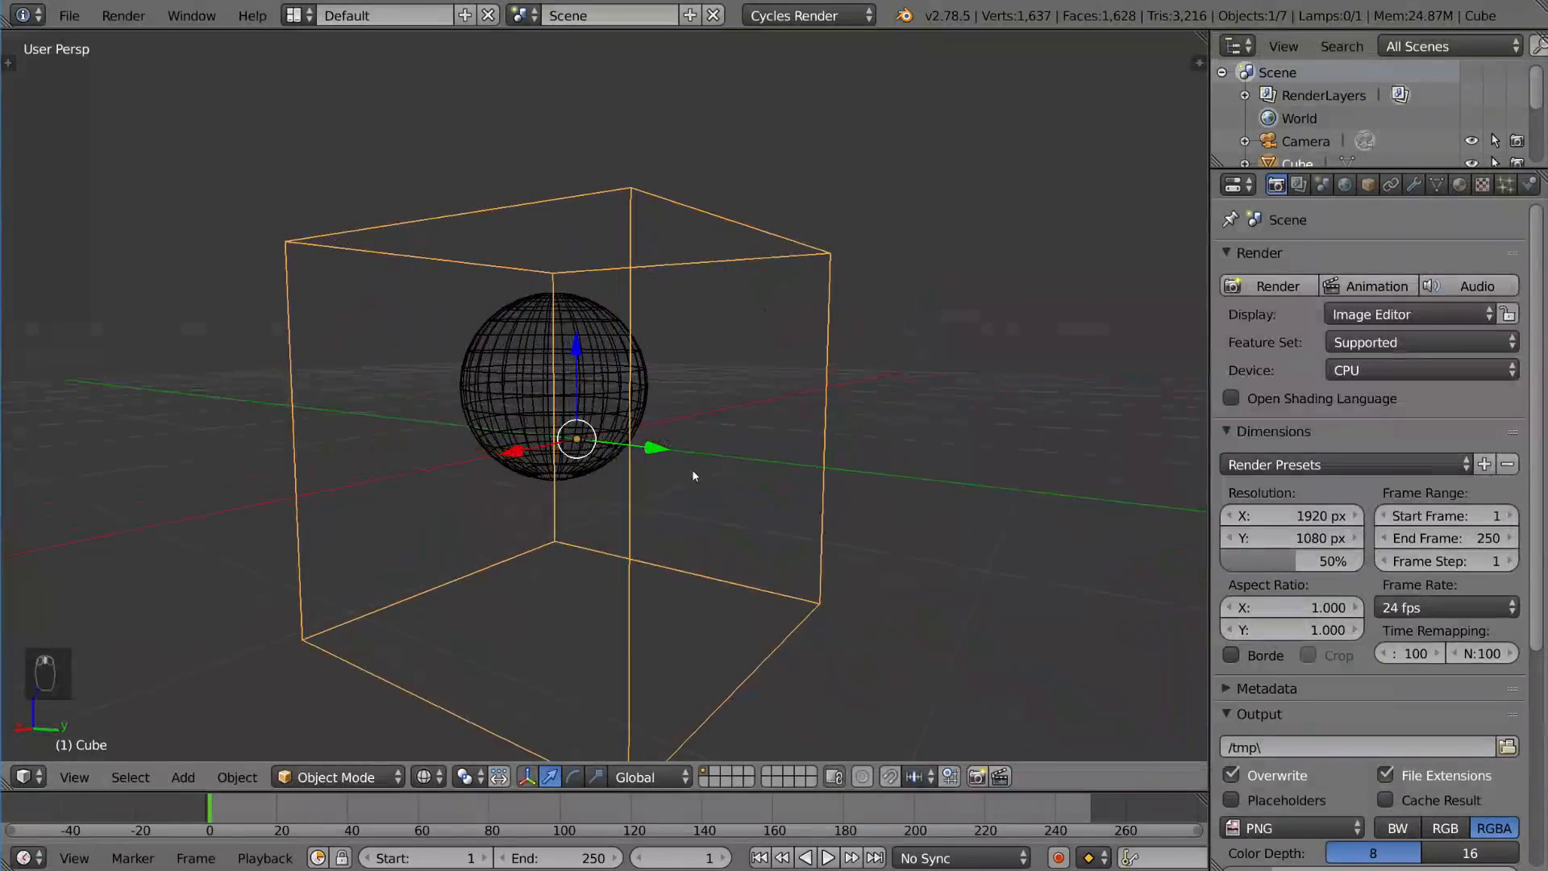
click(578, 361)
middle_drag(578, 360, 657, 453)
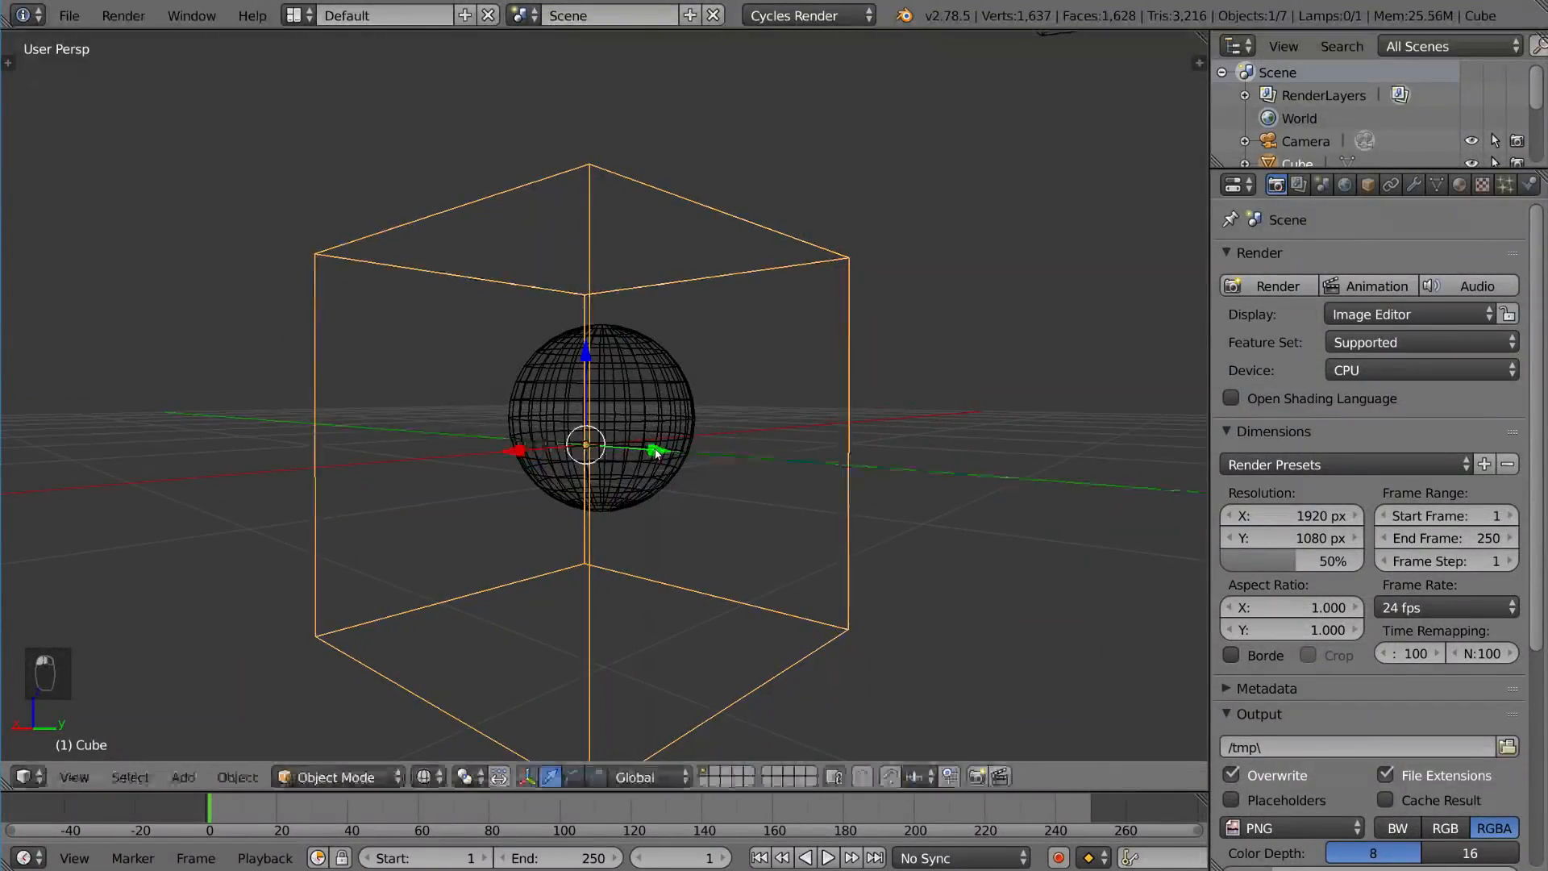
click(535, 448)
middle_drag(535, 447, 695, 479)
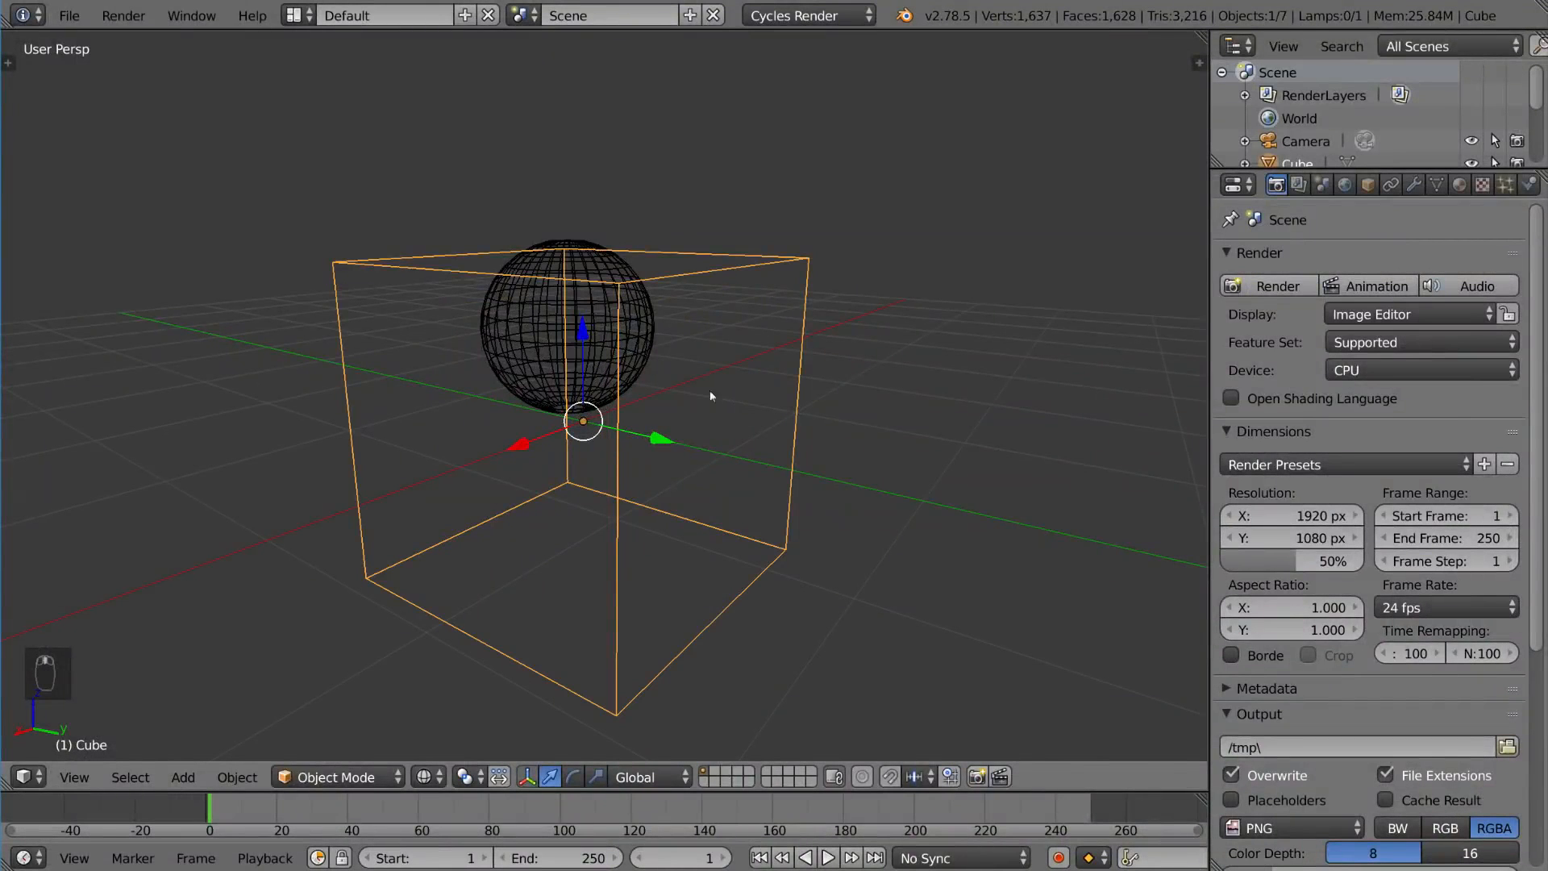
right_click(634, 288)
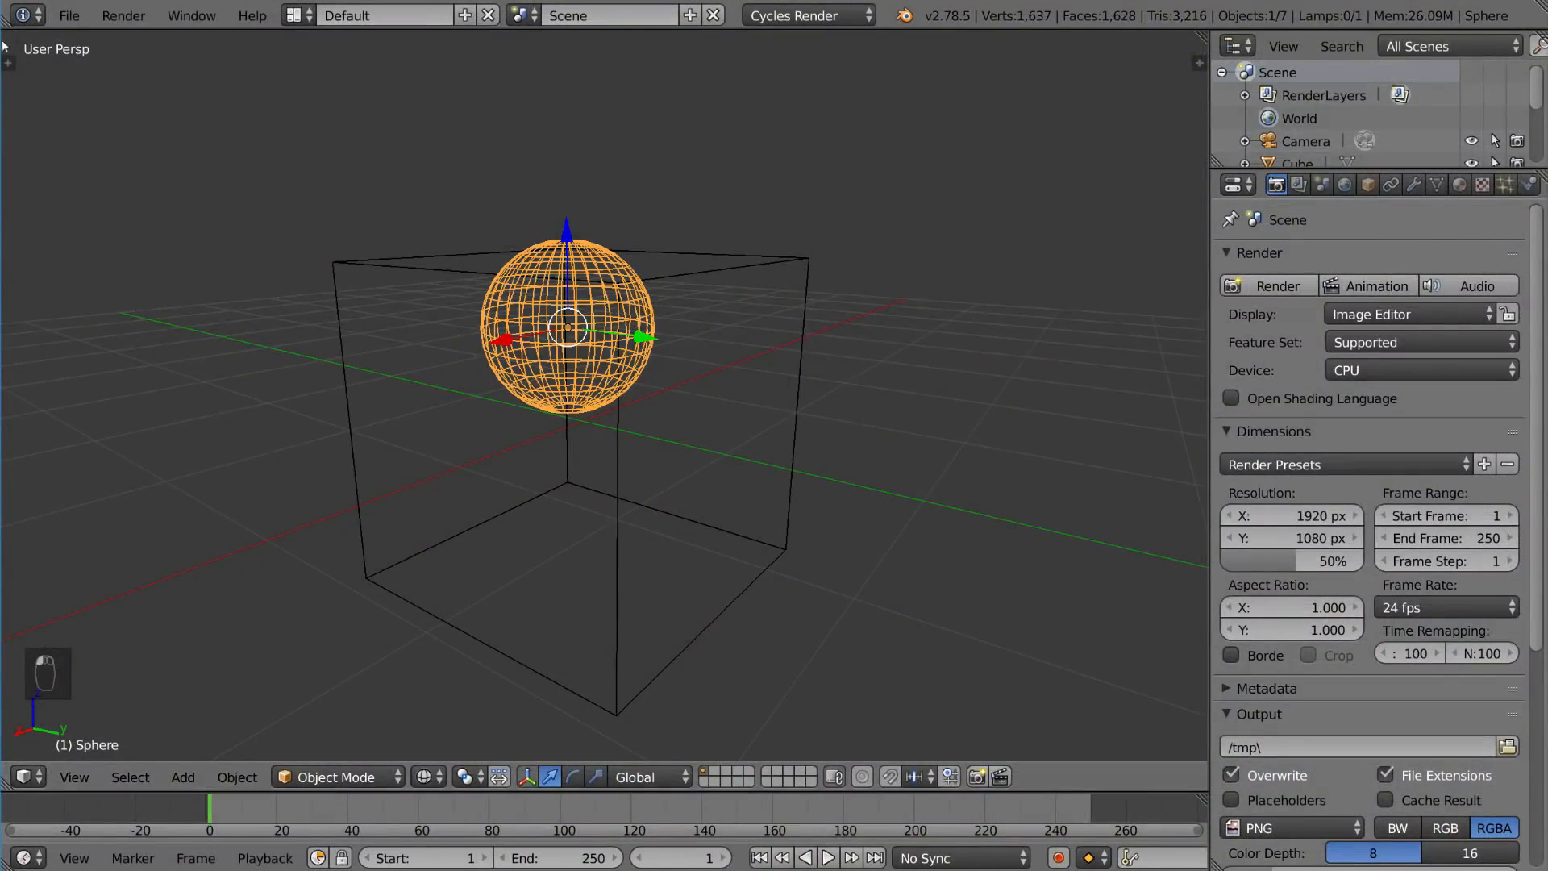
Step: Open User Preferences, set Select With back to Right under Input, and close the window
click(64, 16)
click(147, 271)
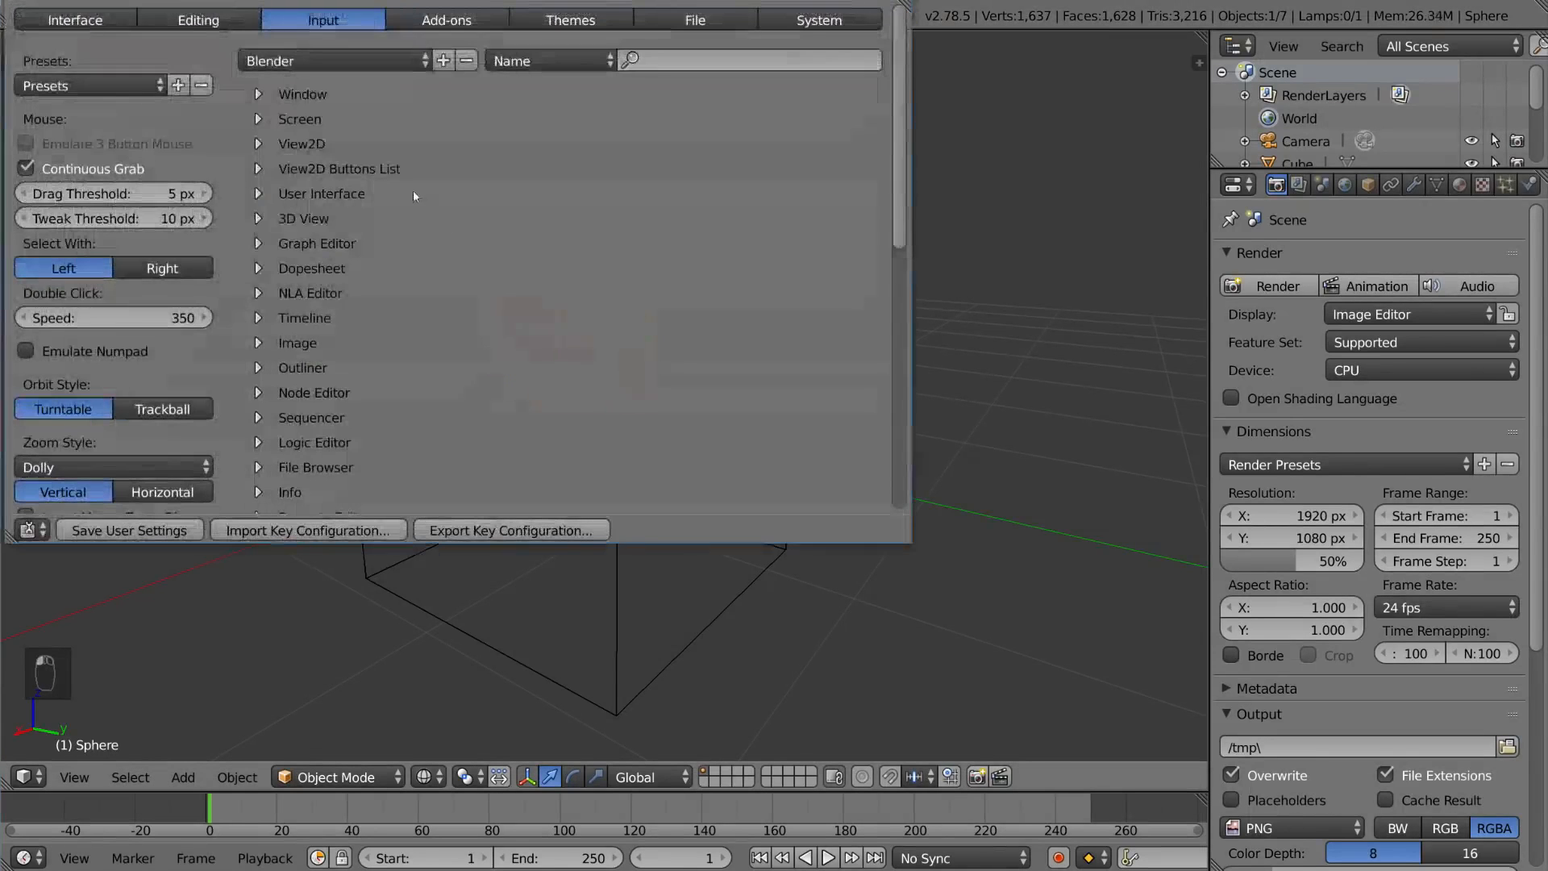
click(182, 273)
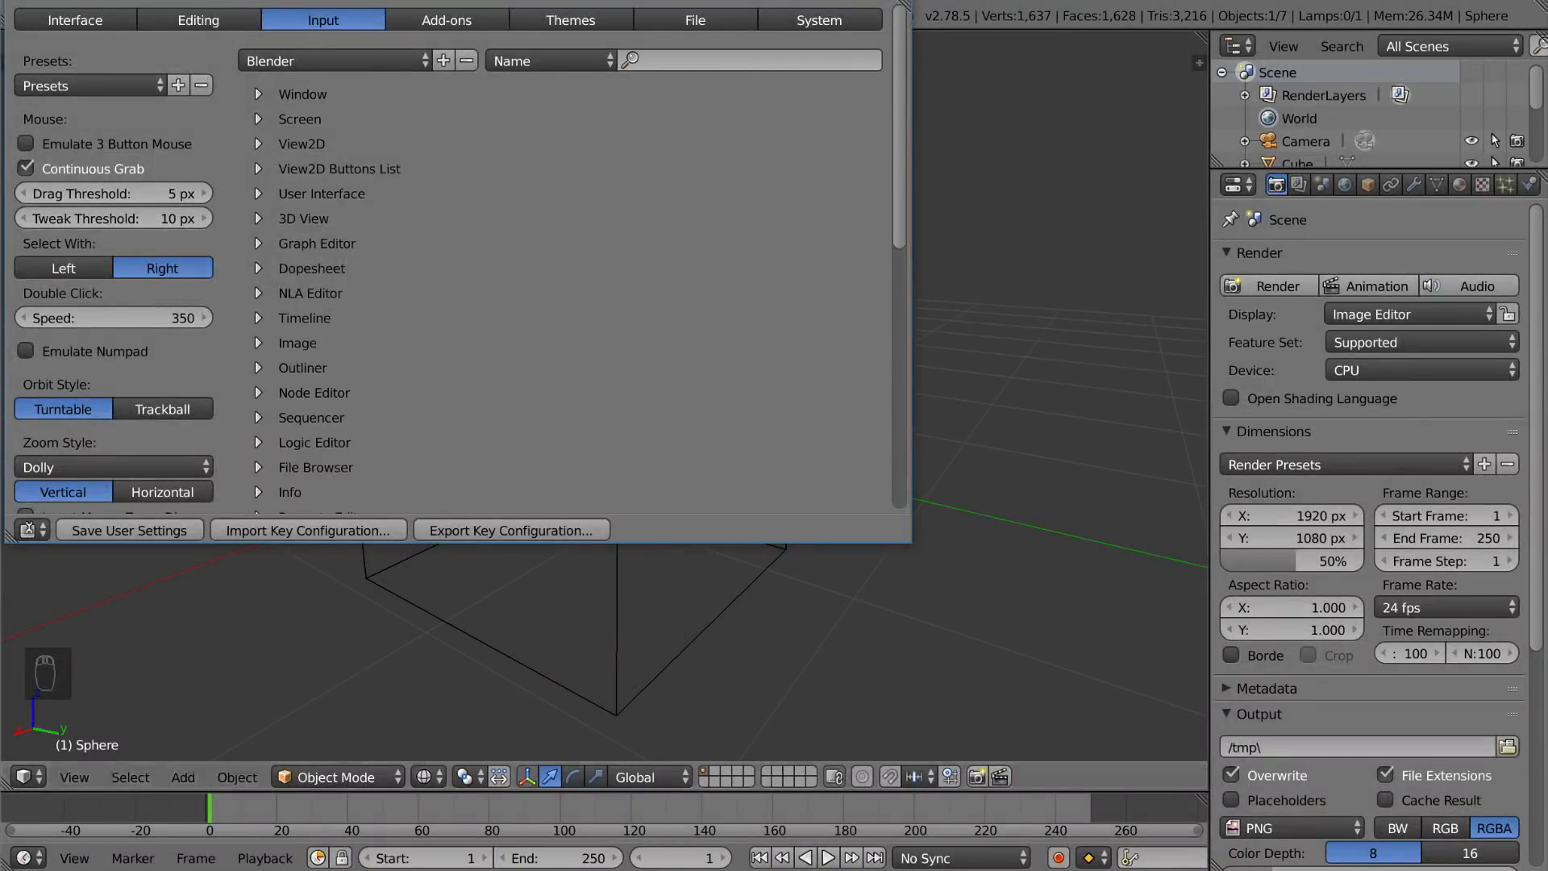
click(894, 0)
Step: Place the 3D cursor near the cube's top corner and select the sphere
click(746, 263)
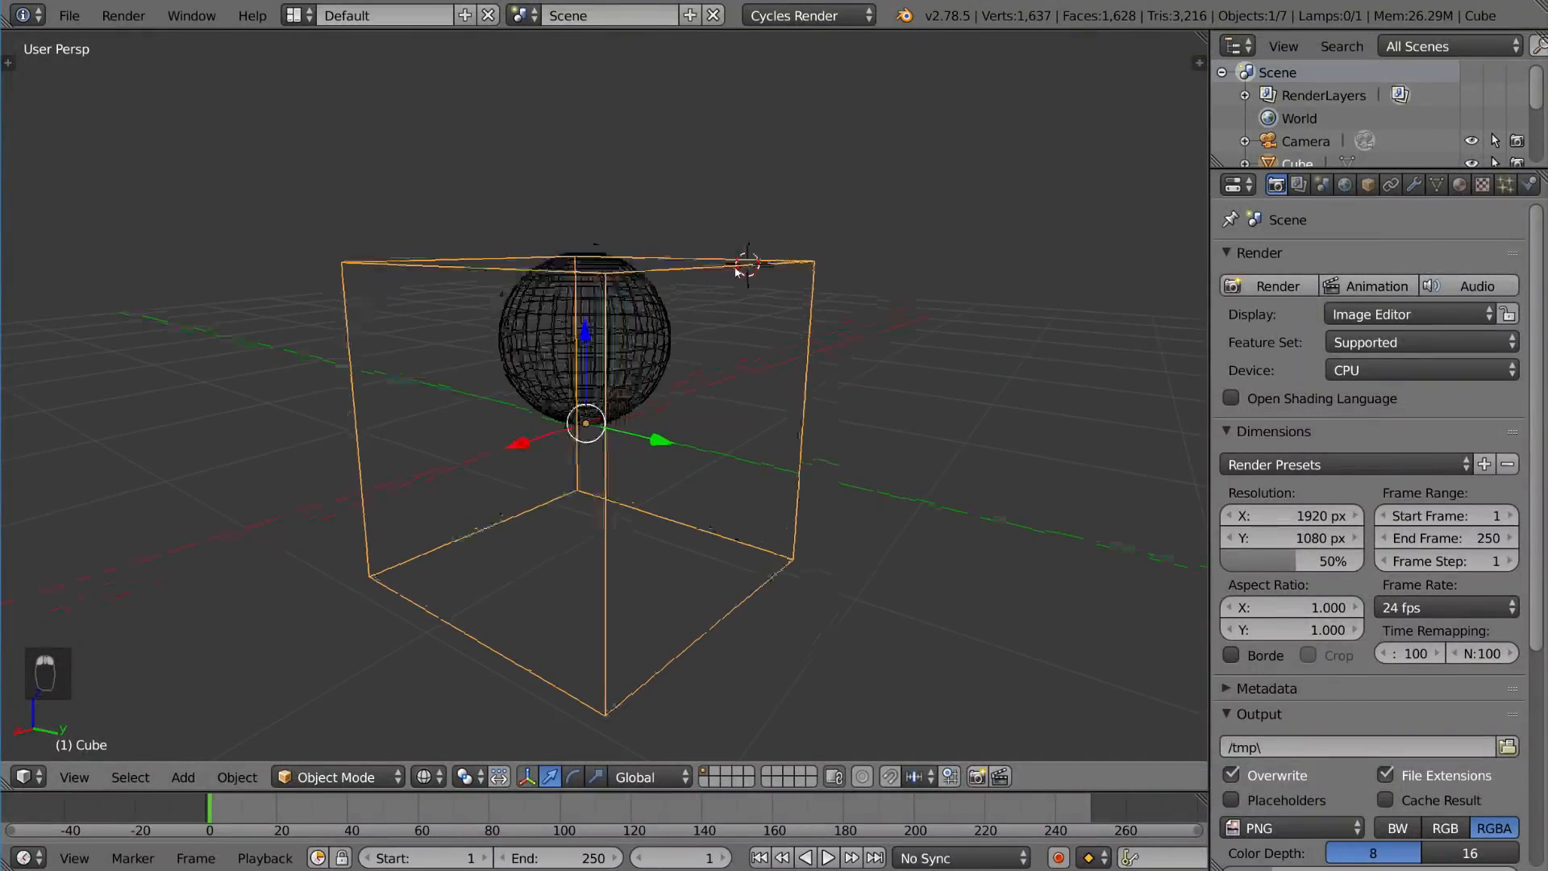
mouse_move(680, 363)
middle_down()
mouse_move(700, 356)
mouse_move(653, 365)
middle_up()
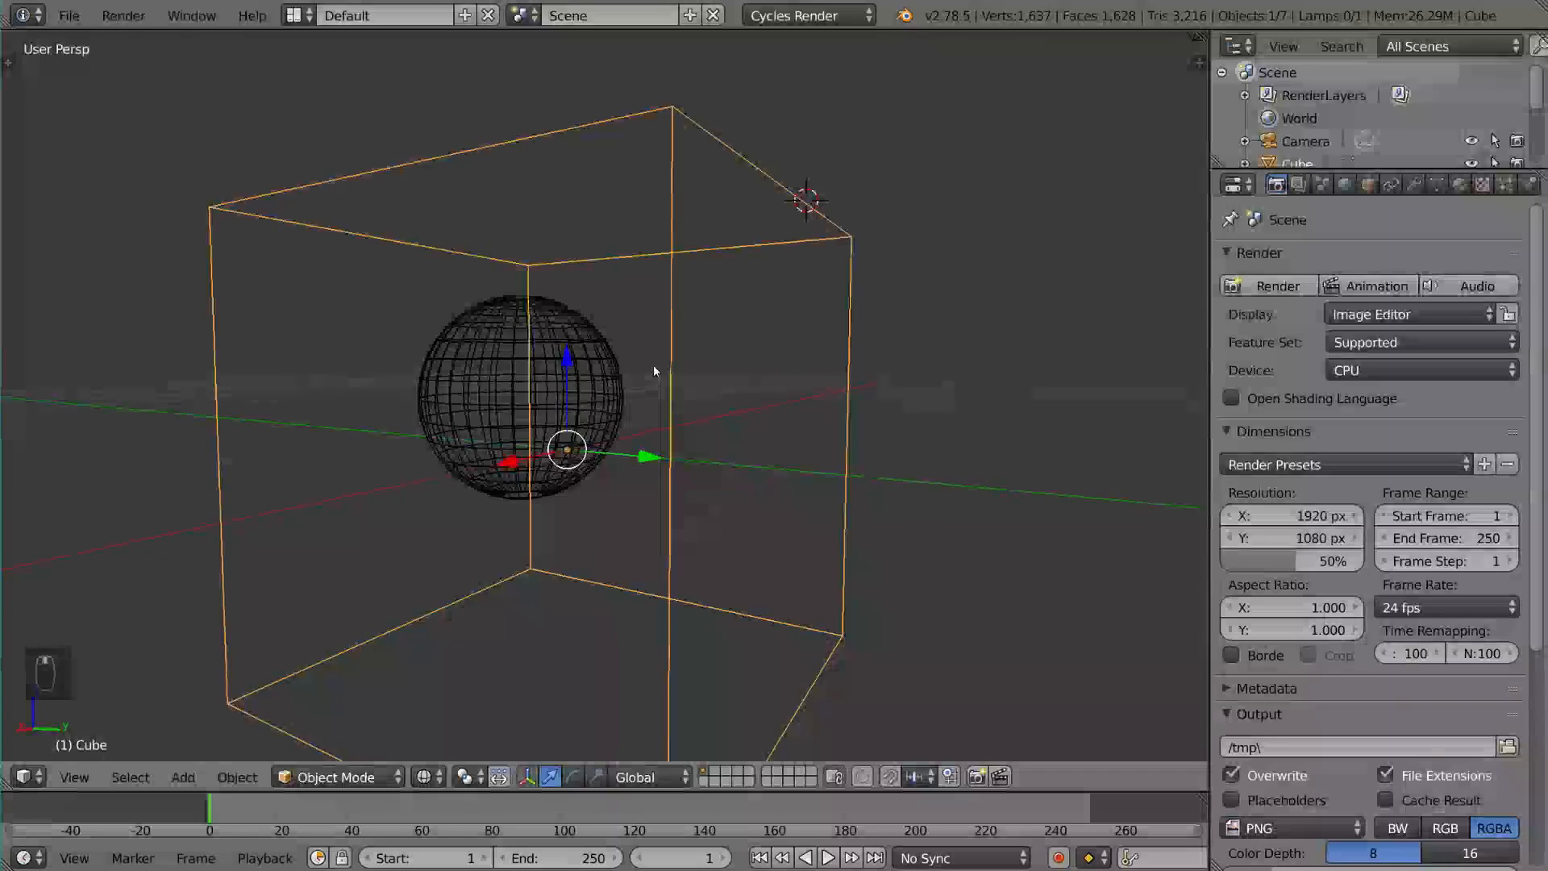
right_click(570, 364)
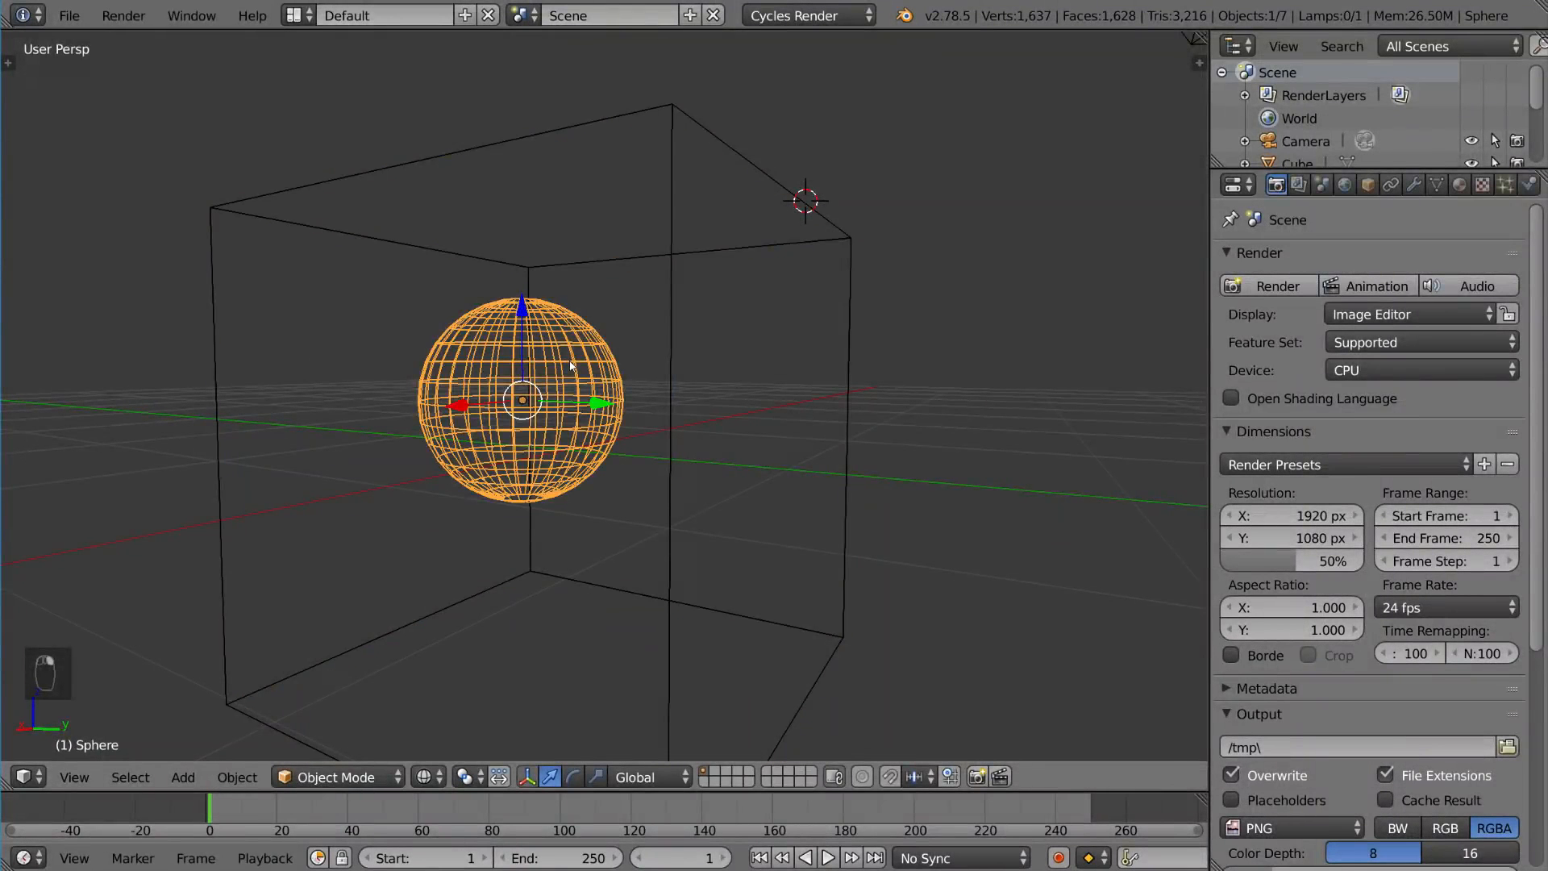
Step: Reselect the sphere inside the wireframe cube
right_click(672, 503)
middle_drag(525, 468, 511, 461)
drag(509, 461, 532, 466)
right_click(534, 468)
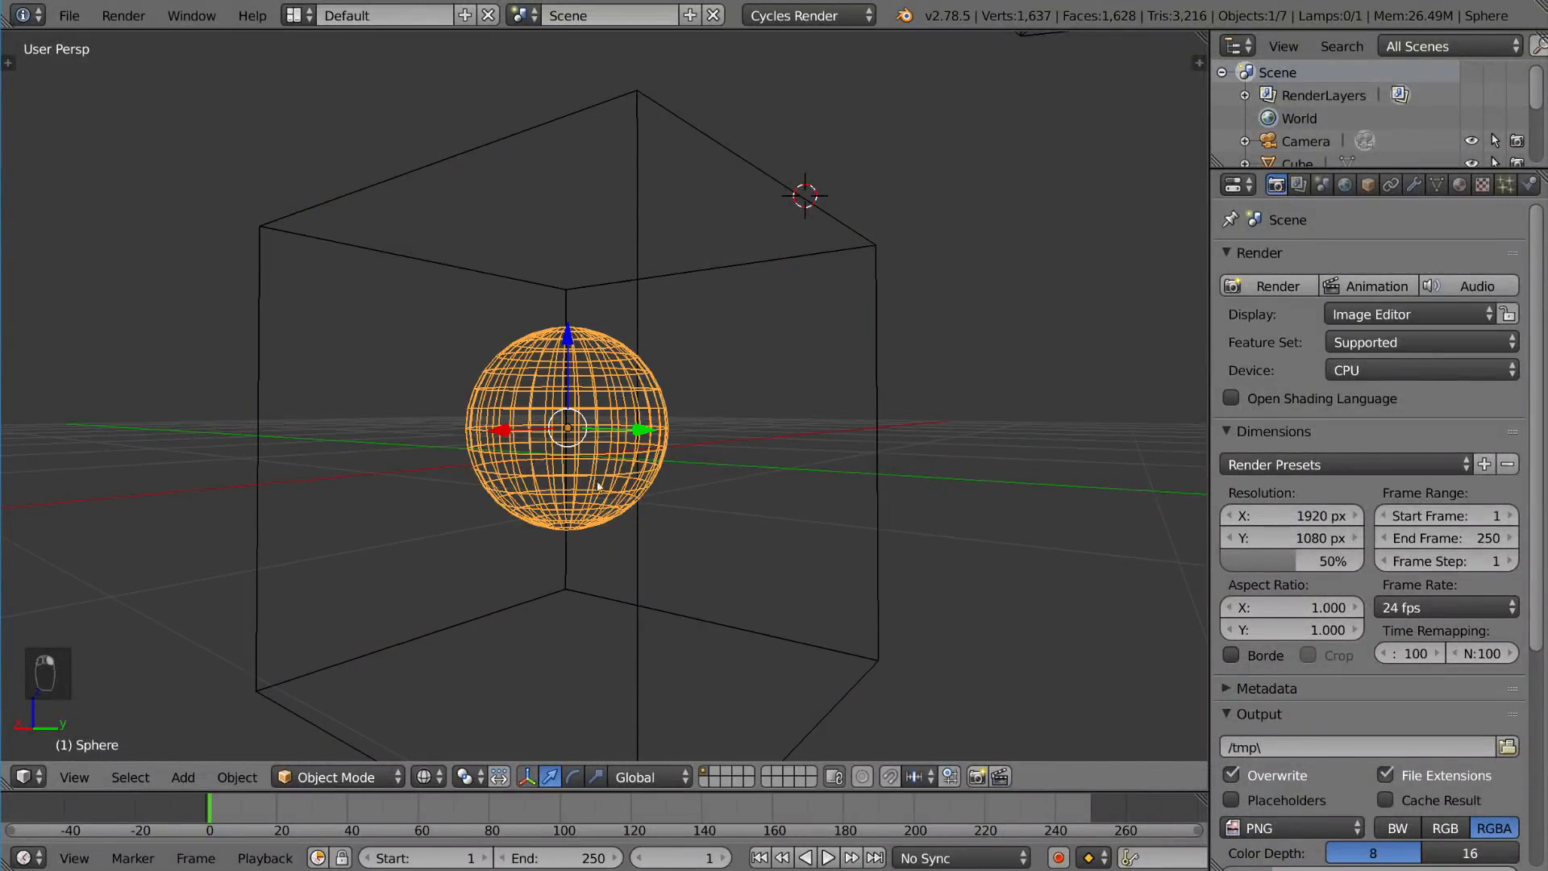
Step: Select the cube and switch the viewport back to solid shading
scroll(689, 510, down, 6)
mouse_move(689, 509)
middle_down()
mouse_move(632, 529)
mouse_move(746, 484)
mouse_move(820, 484)
mouse_move(749, 485)
mouse_move(751, 460)
mouse_move(729, 460)
mouse_move(733, 485)
mouse_move(767, 479)
mouse_move(760, 466)
middle_up()
right_click(688, 525)
scroll(743, 482, up, 3)
scroll(726, 461, down, 4)
key(z)
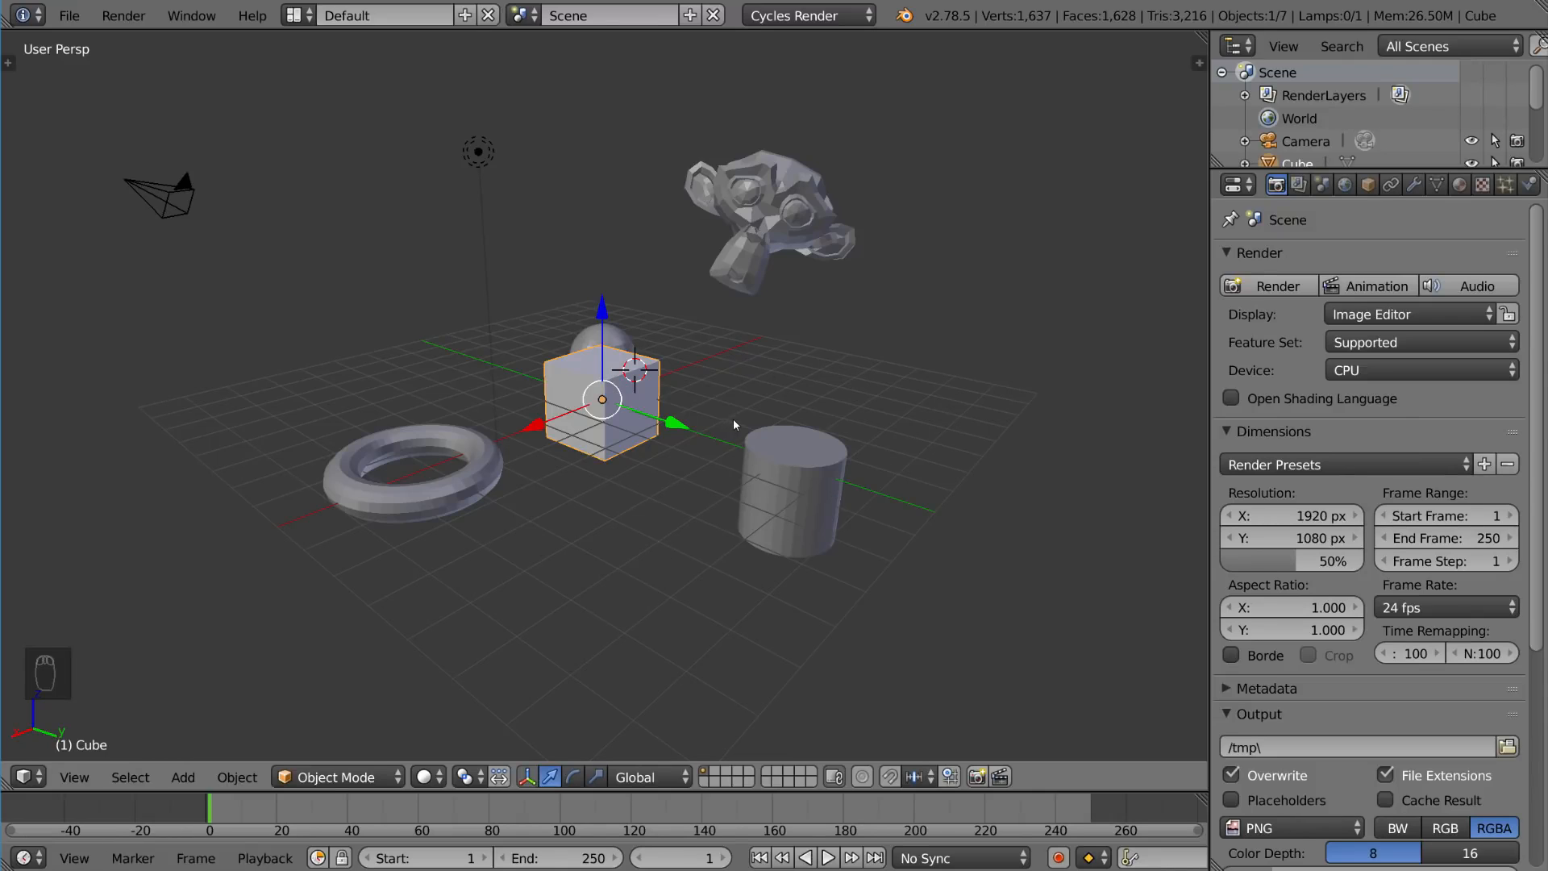
Step: Apply Rotation to the cube and deselect all objects
key(ctrl+a)
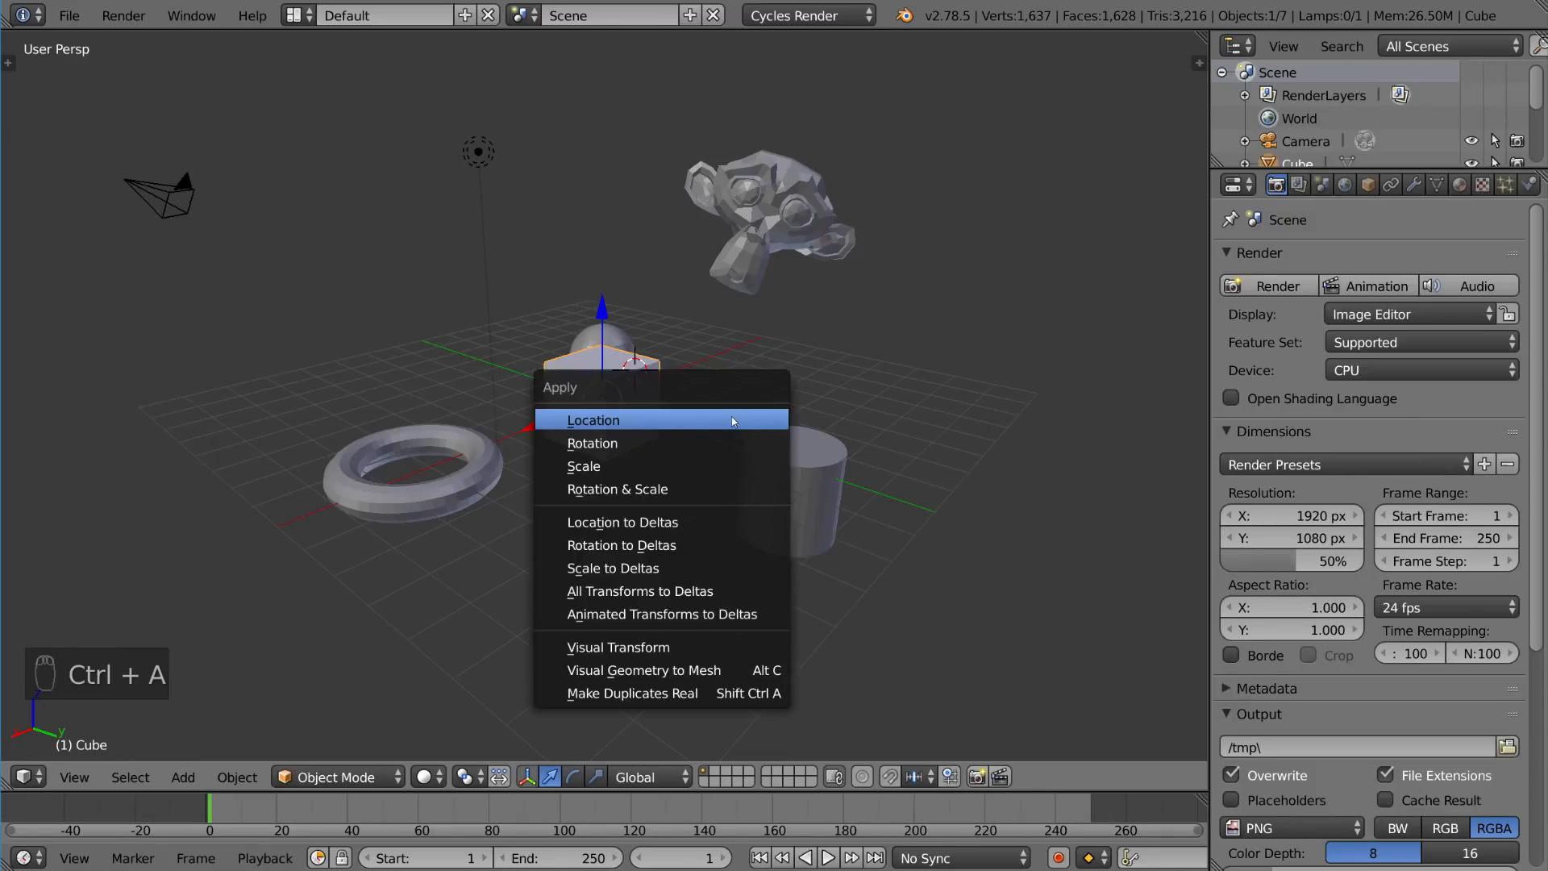
click(639, 452)
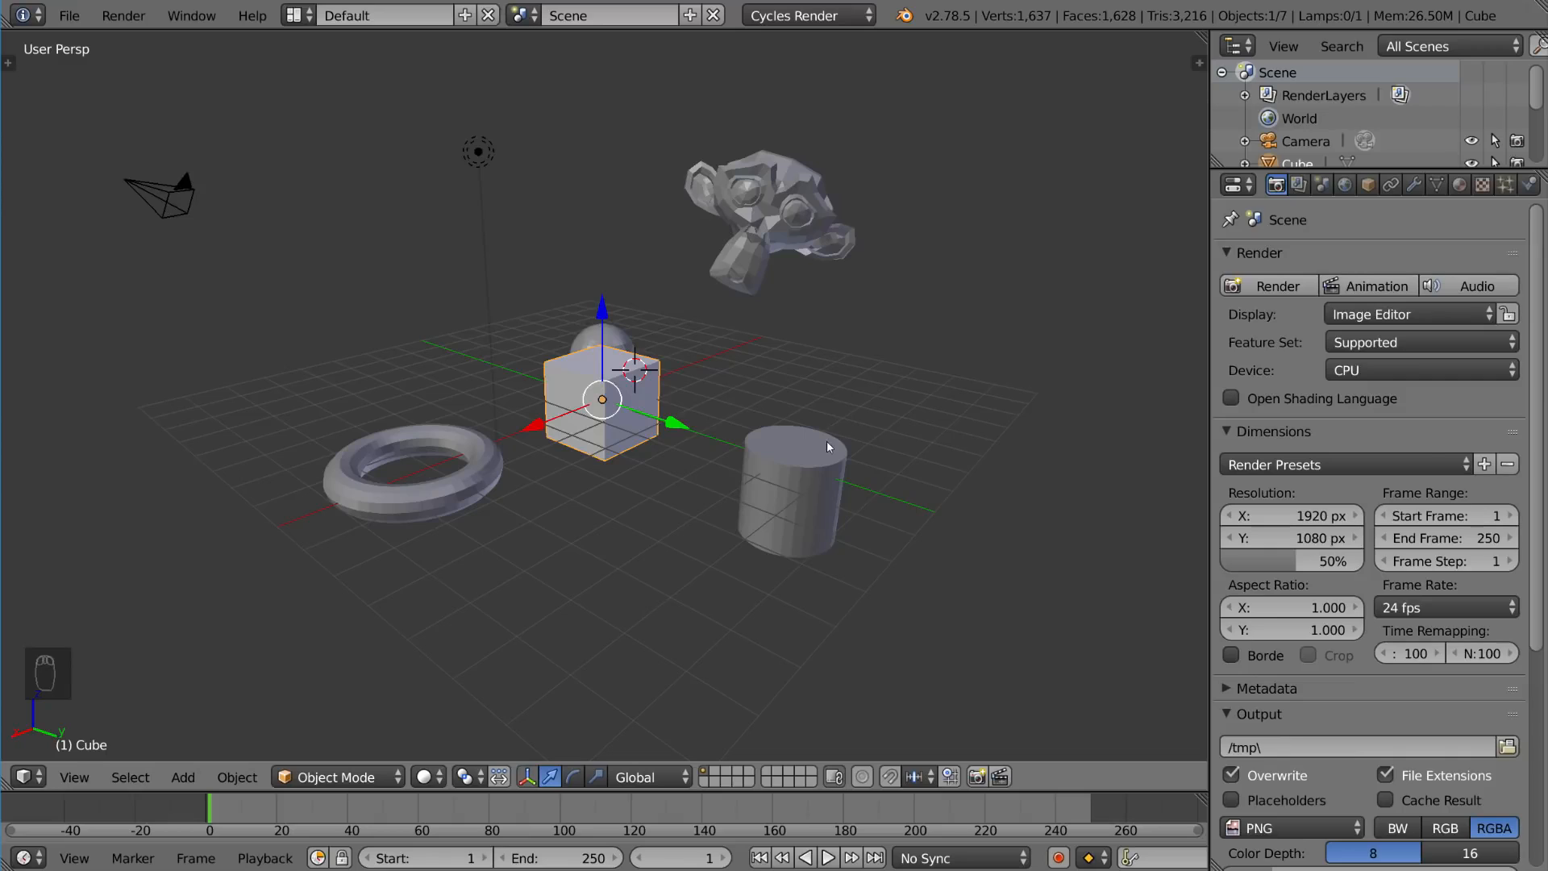
key(a)
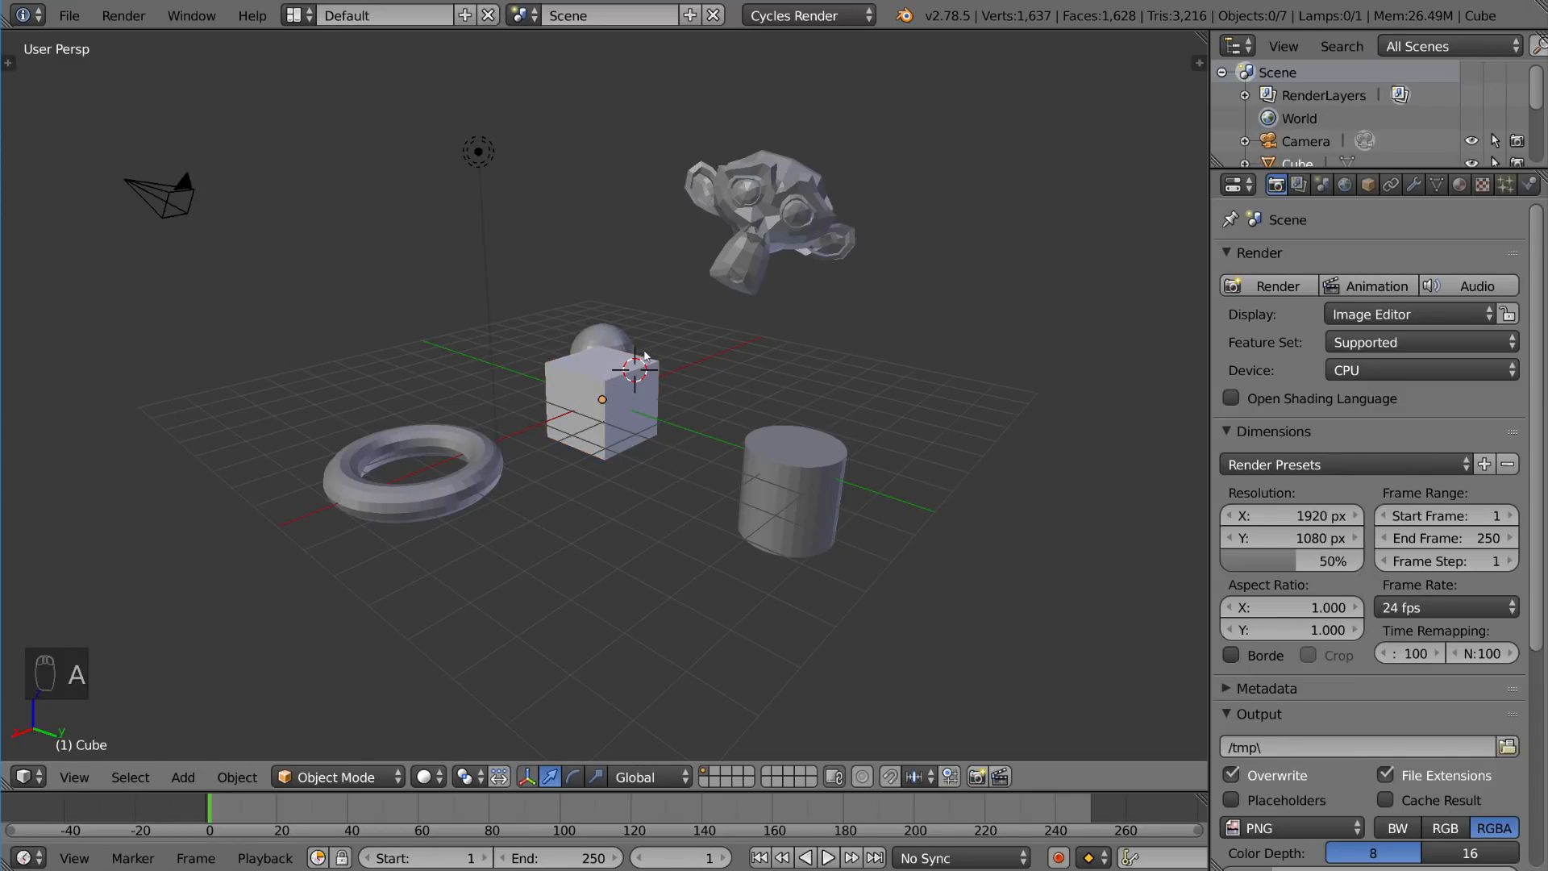
Step: Select all objects in the scene
middle_drag(622, 377, 661, 362)
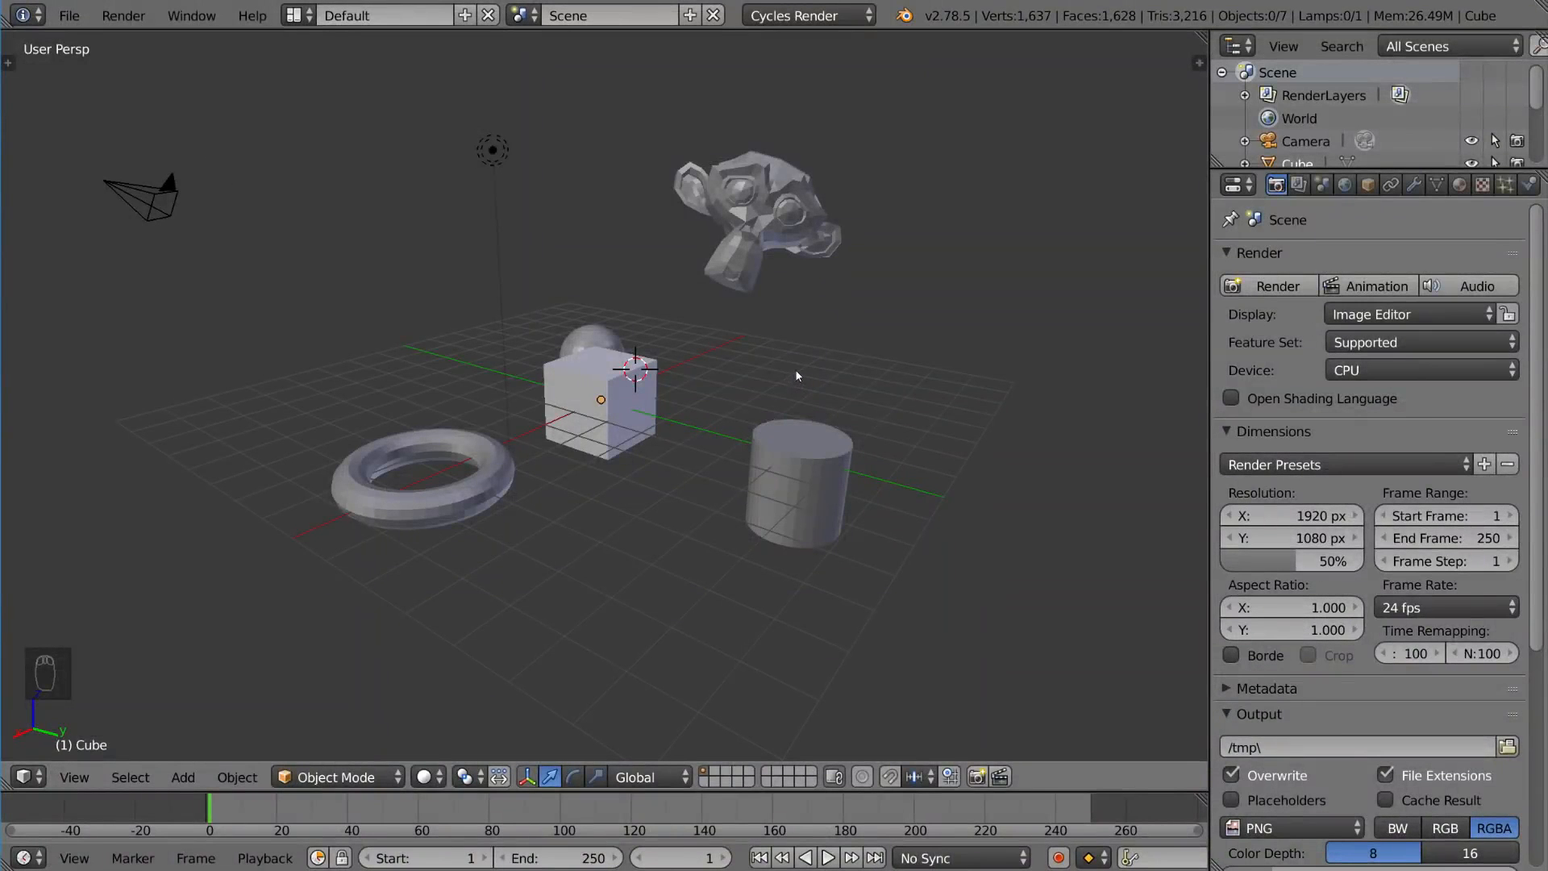
key(a)
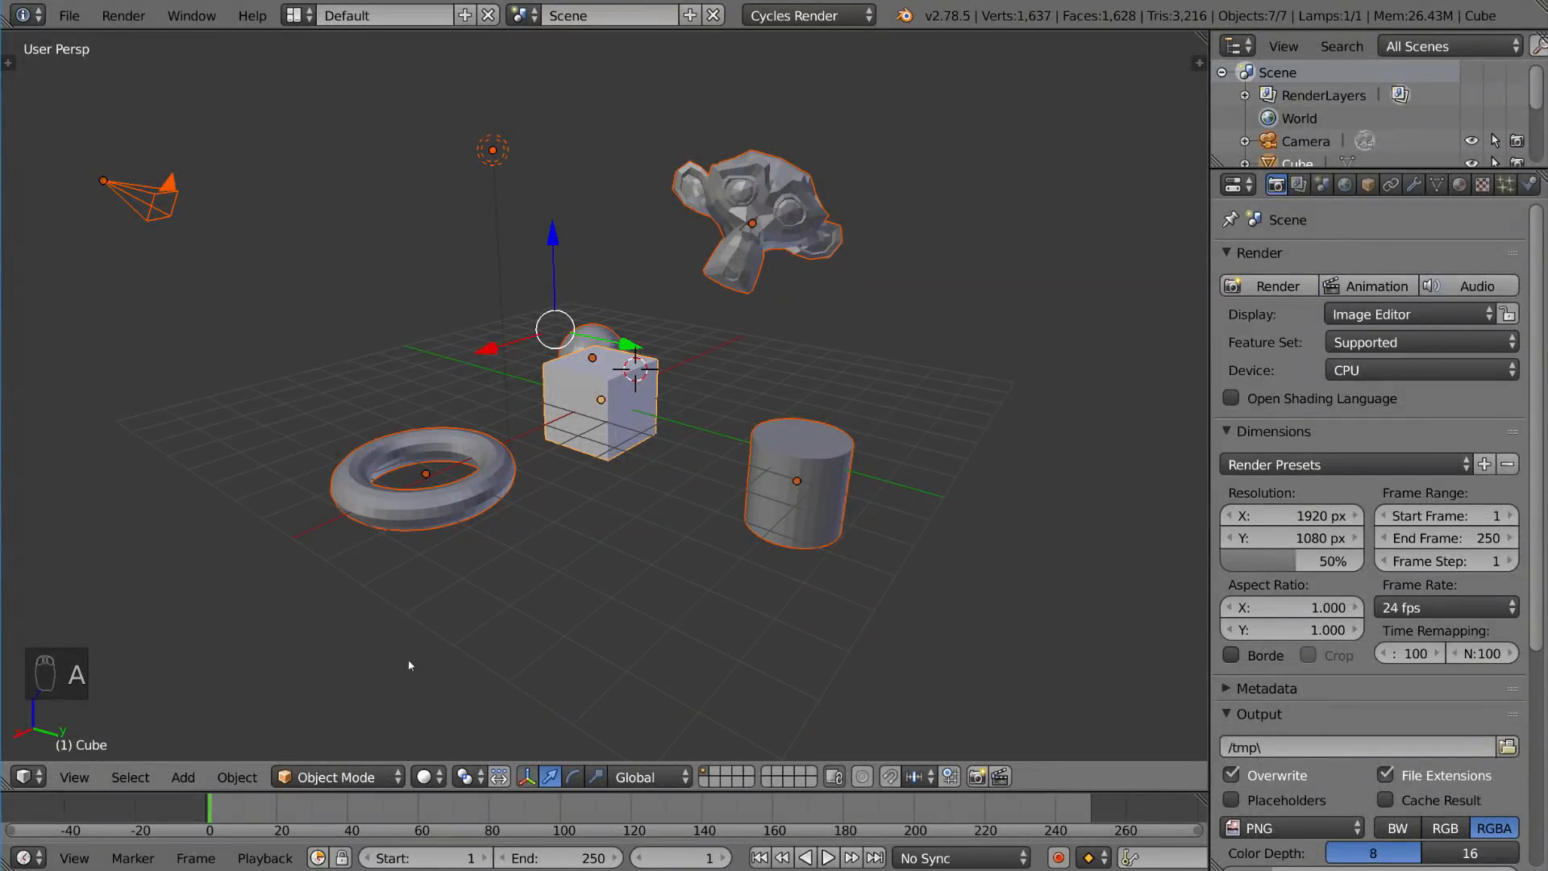
Step: Deselect all objects in the scene
middle_drag(942, 454, 855, 439)
scroll(854, 468, down, 5)
key(a)
scroll(830, 449, up, 2)
scroll(855, 439, up, 1)
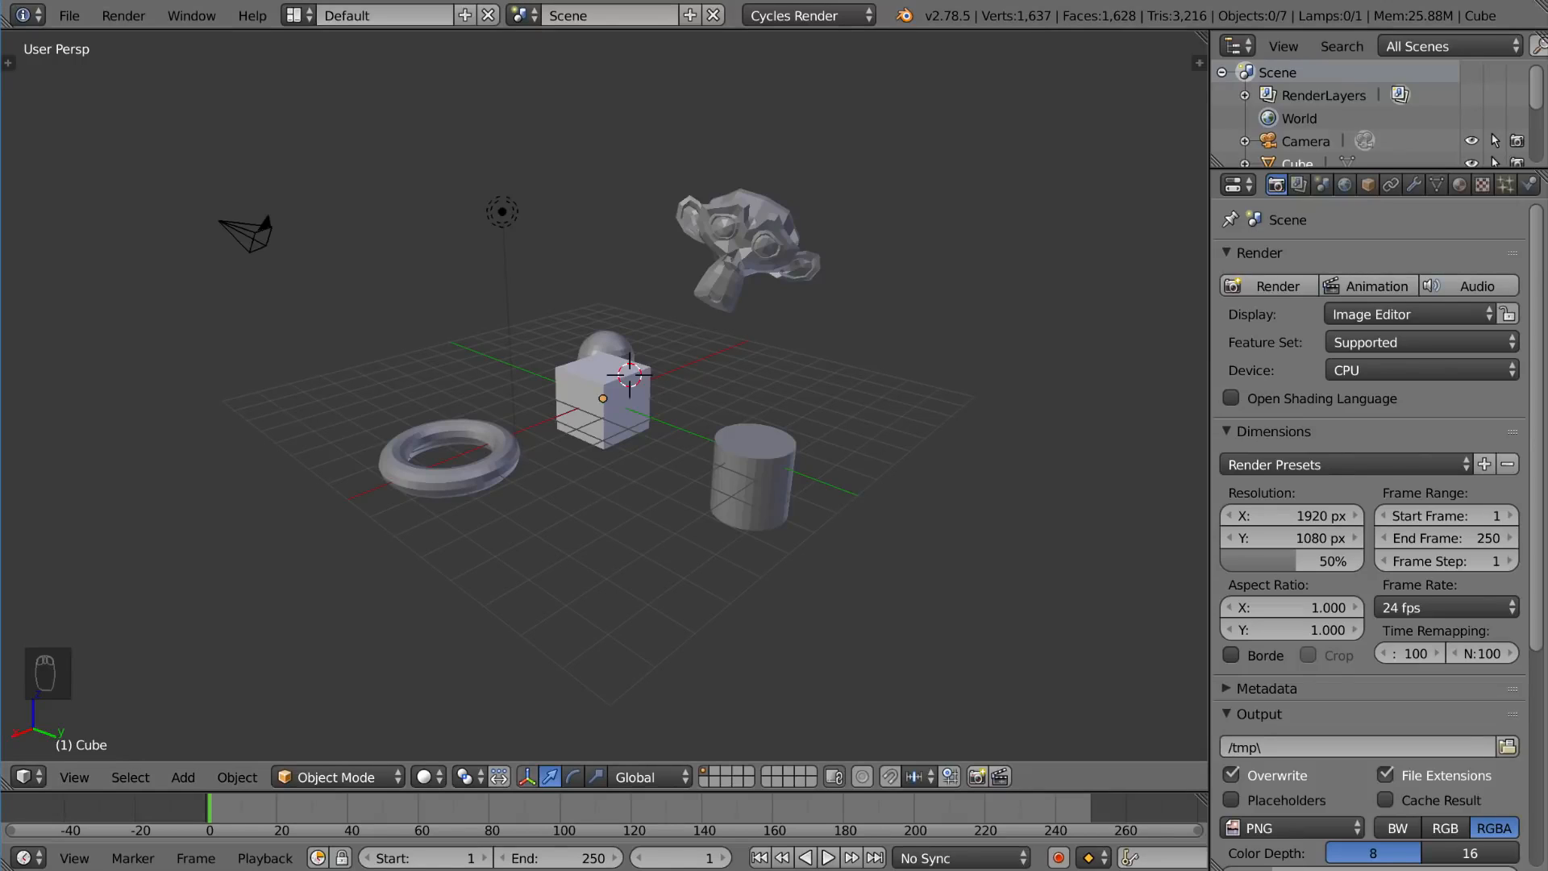
Step: Build a multiple selection of Suzanne, the cube and the cylinder
right_click(667, 259)
shift+right_click(637, 419)
shift+right_click(745, 448)
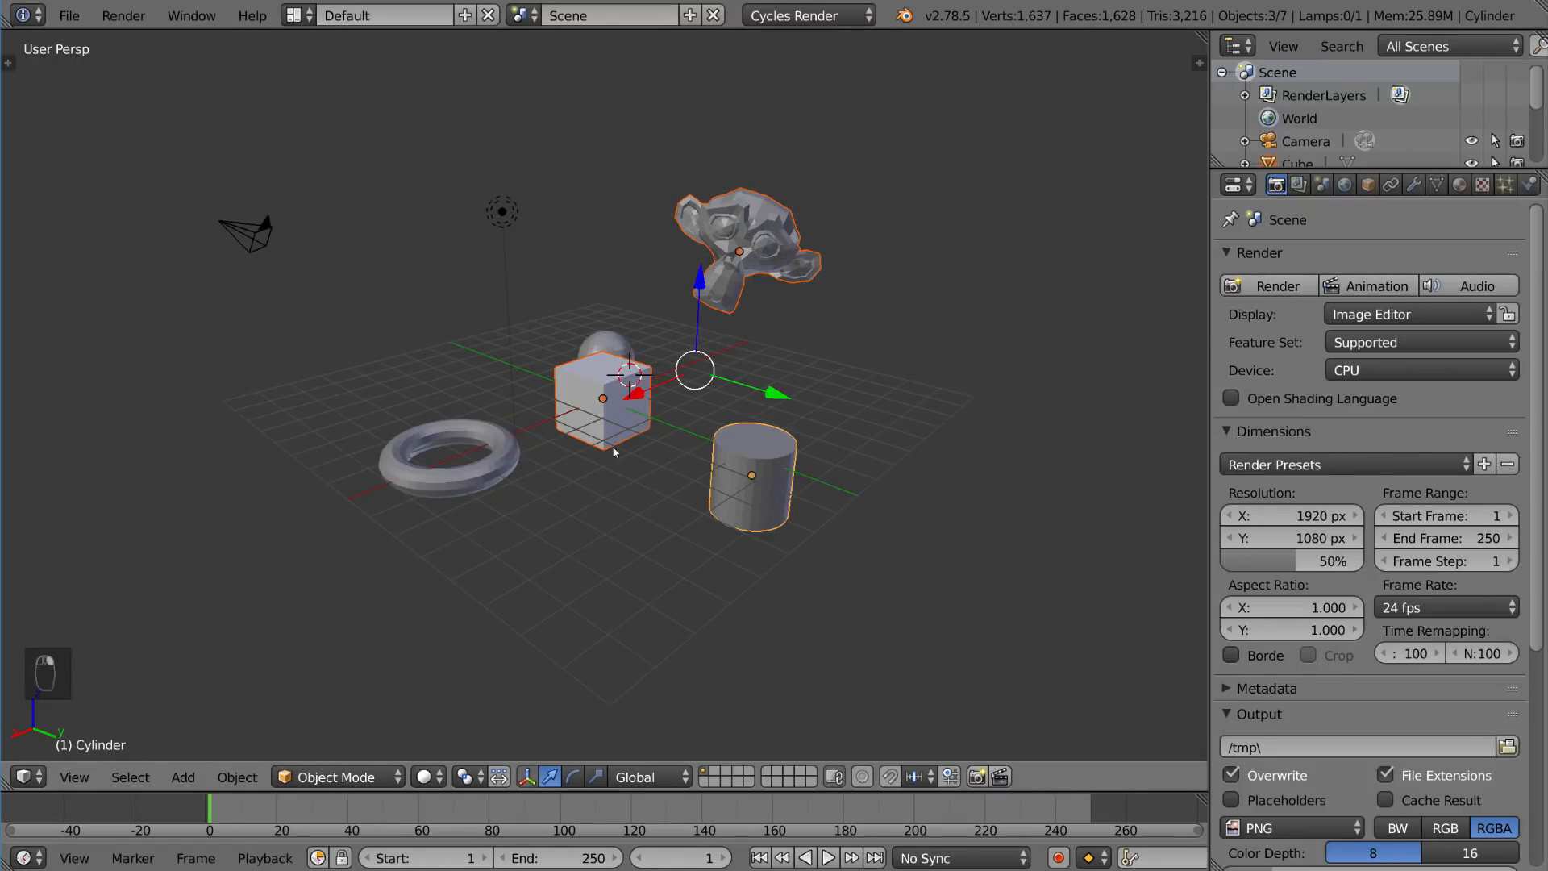
Step: Toggle the torus and Suzanne in the selection and deselect all objects
shift+right_click(500, 457)
shift+right_click(737, 253)
key(a)
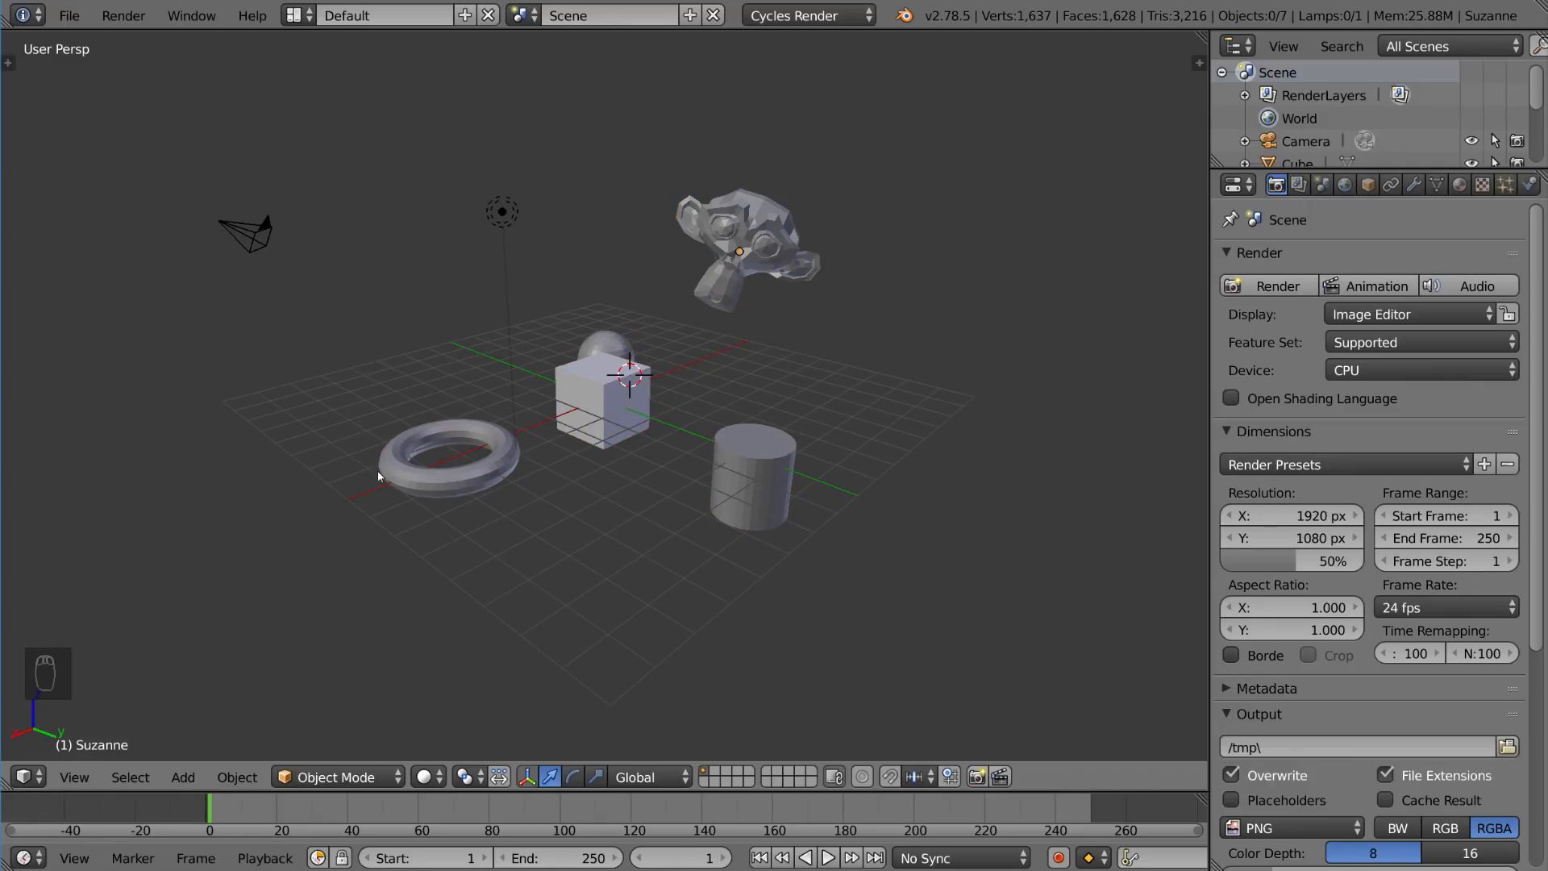
Step: Box-select the lamp, torus, sphere and cube with a rectangle over them
key(c)
key(b)
right_click(396, 288)
key(b)
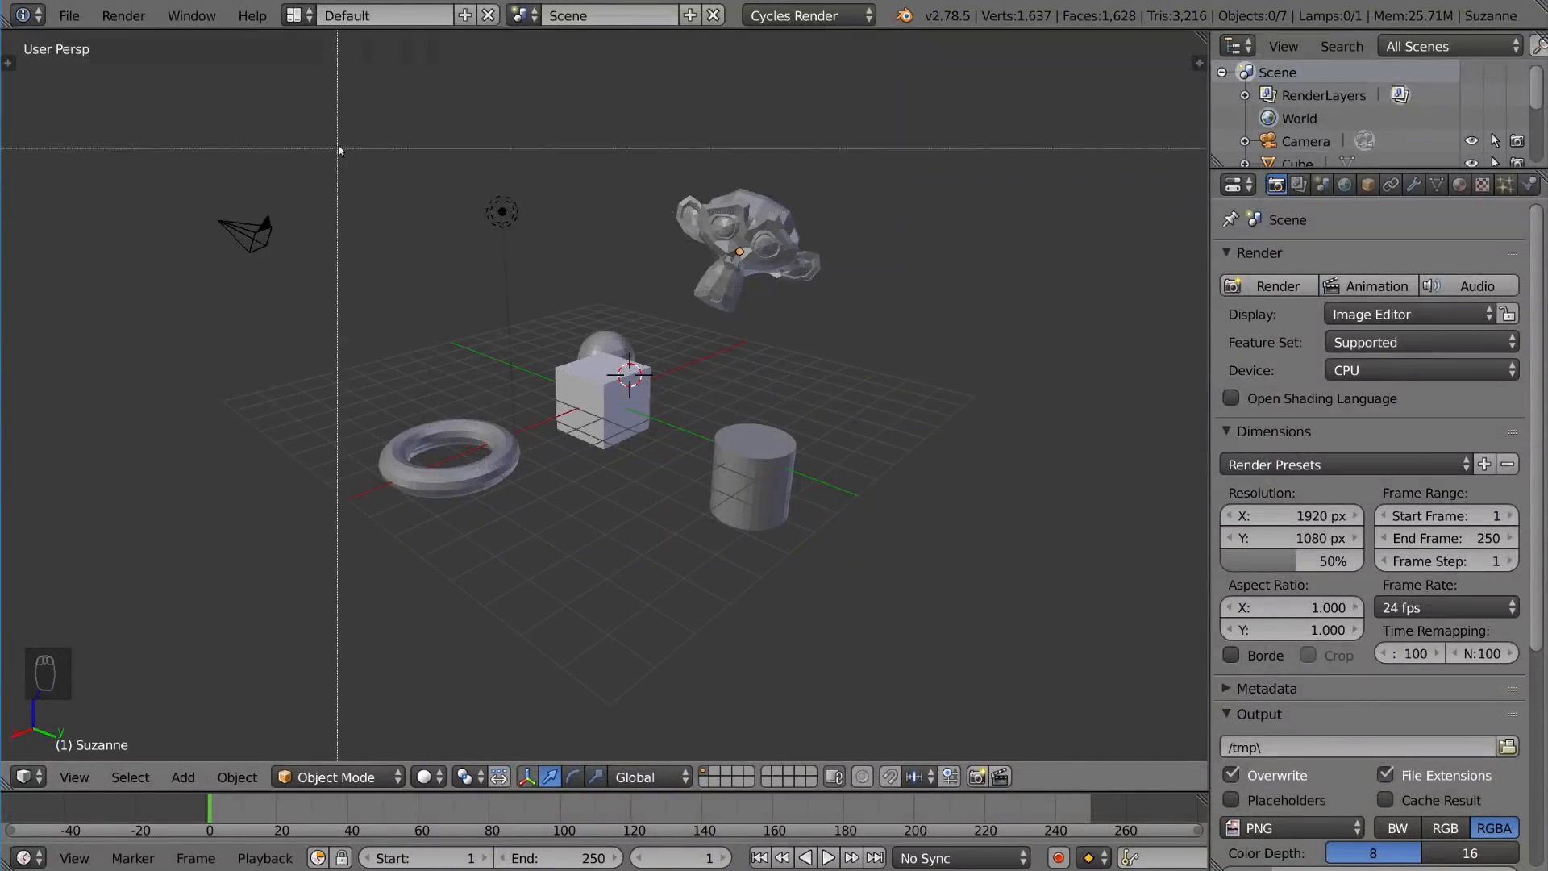
drag(345, 133, 647, 551)
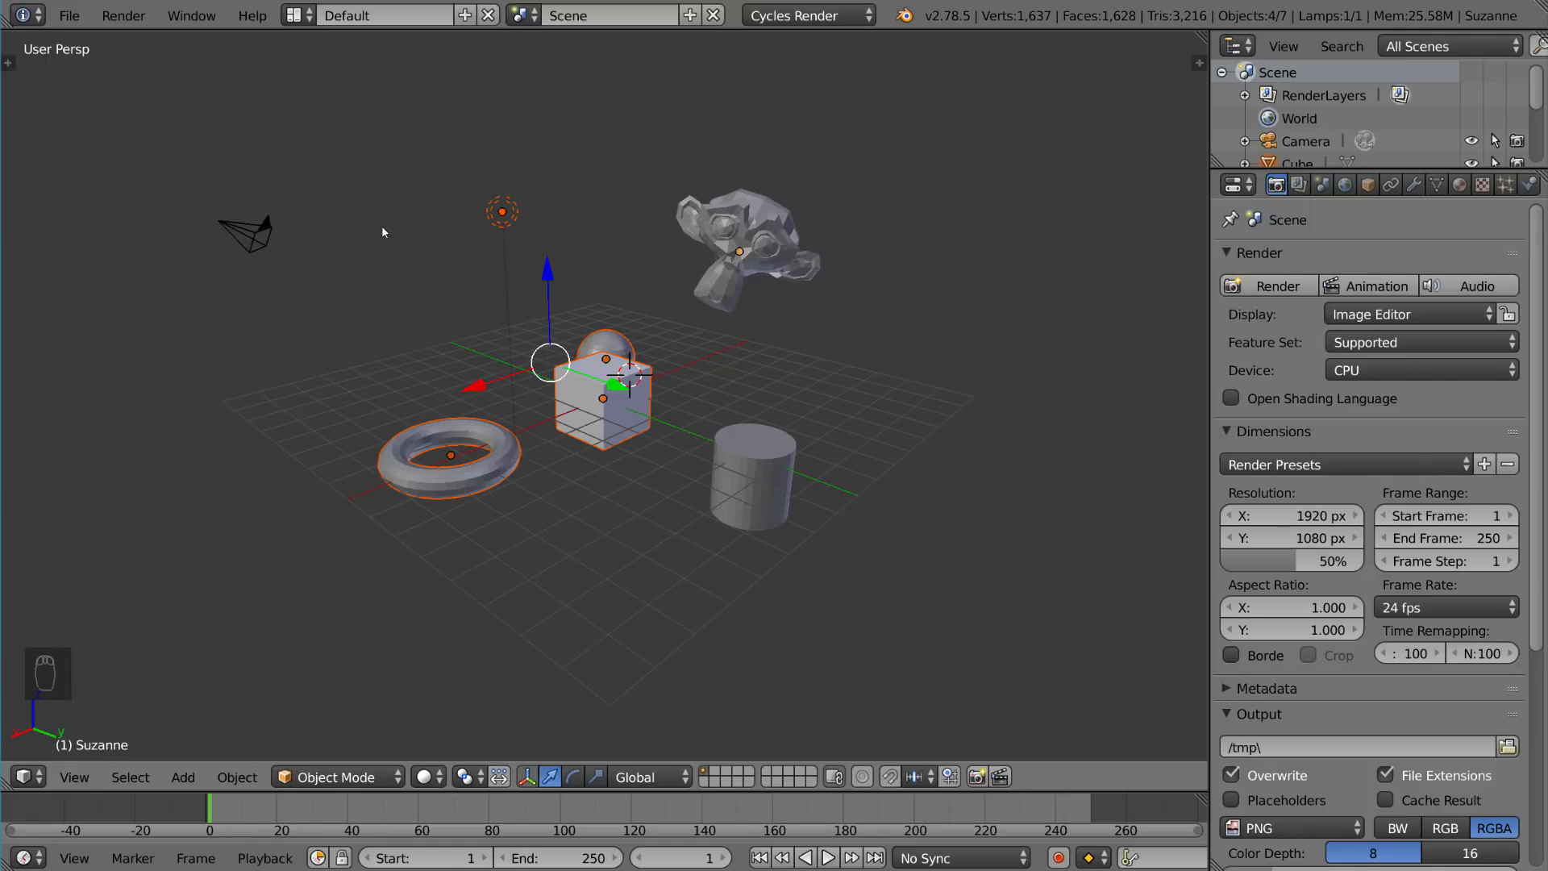
Step: Use box select again over the lamp and torus area to change the selection
key(b)
drag(356, 110, 554, 512)
middle_drag(553, 514, 553, 513)
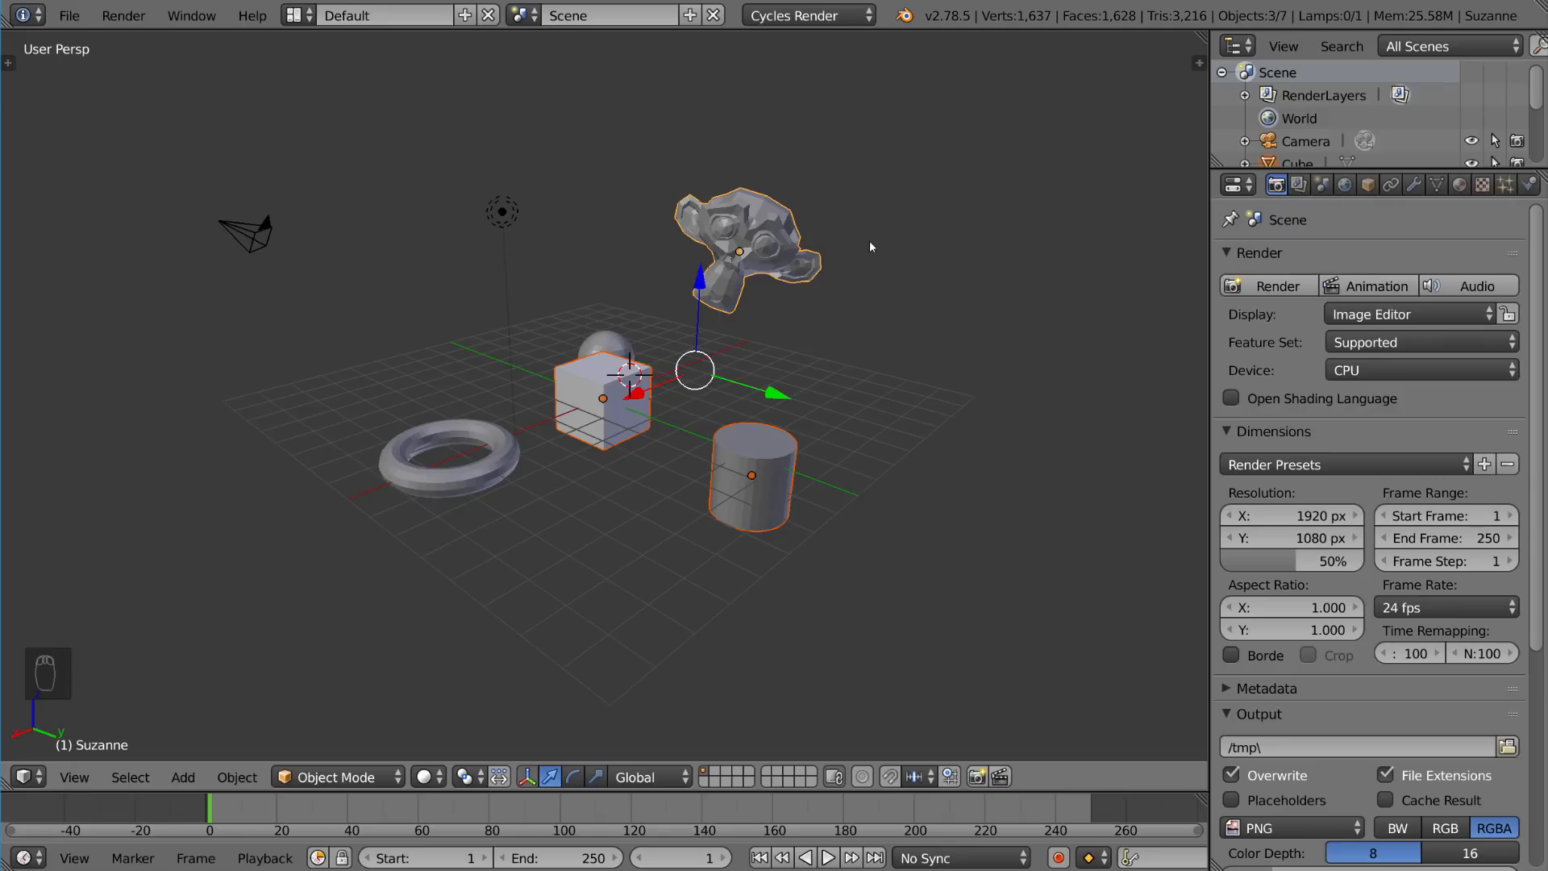
Step: Deselect all, resize the circle select brush, and paint over objects to circle-select them
key(a)
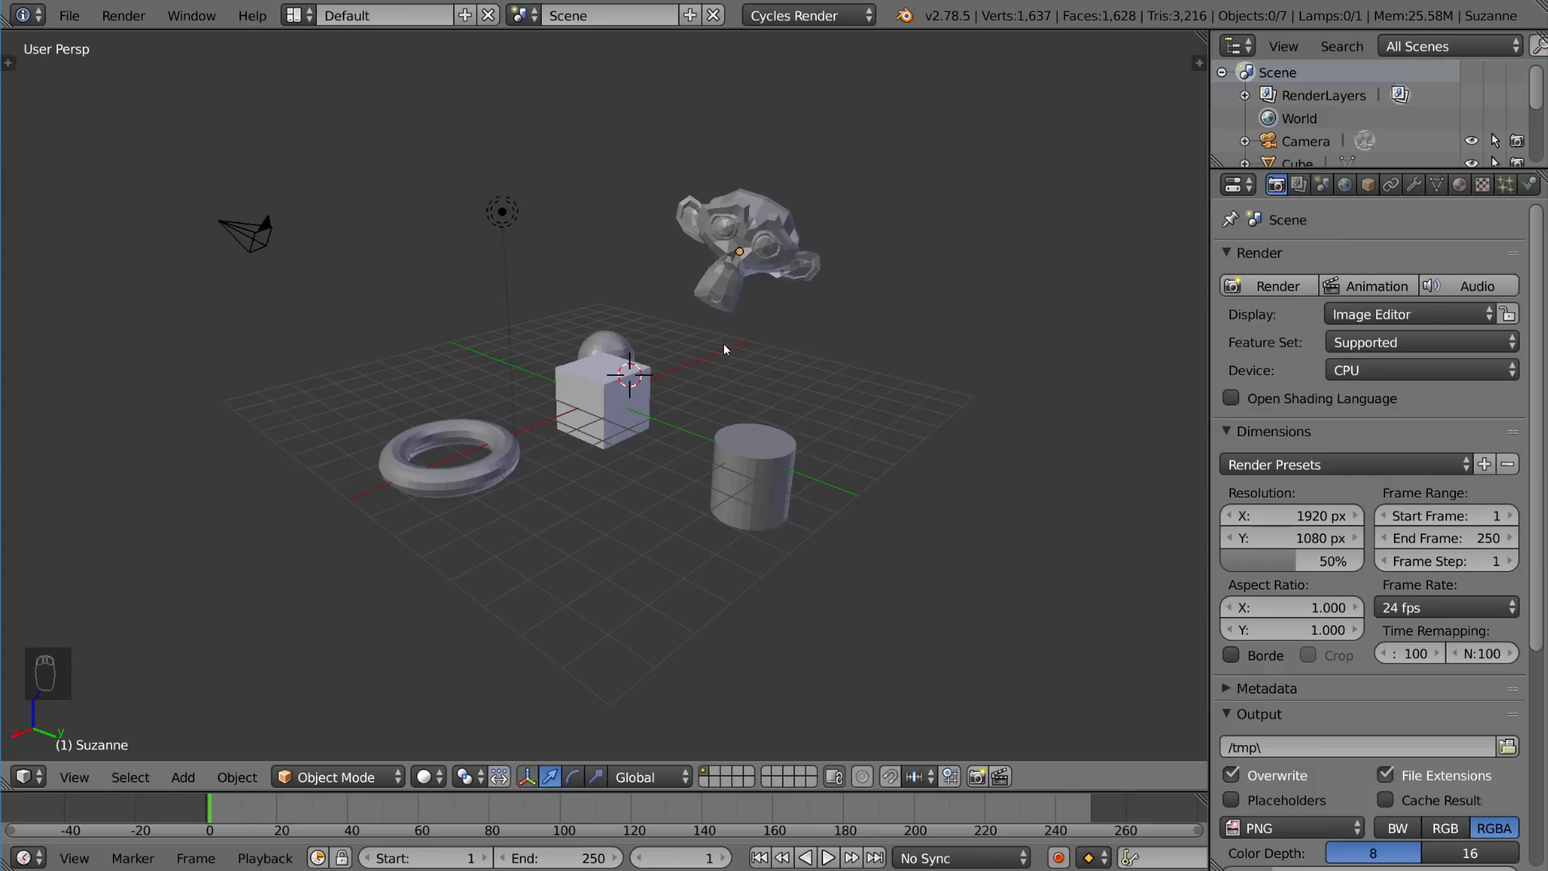
key(c)
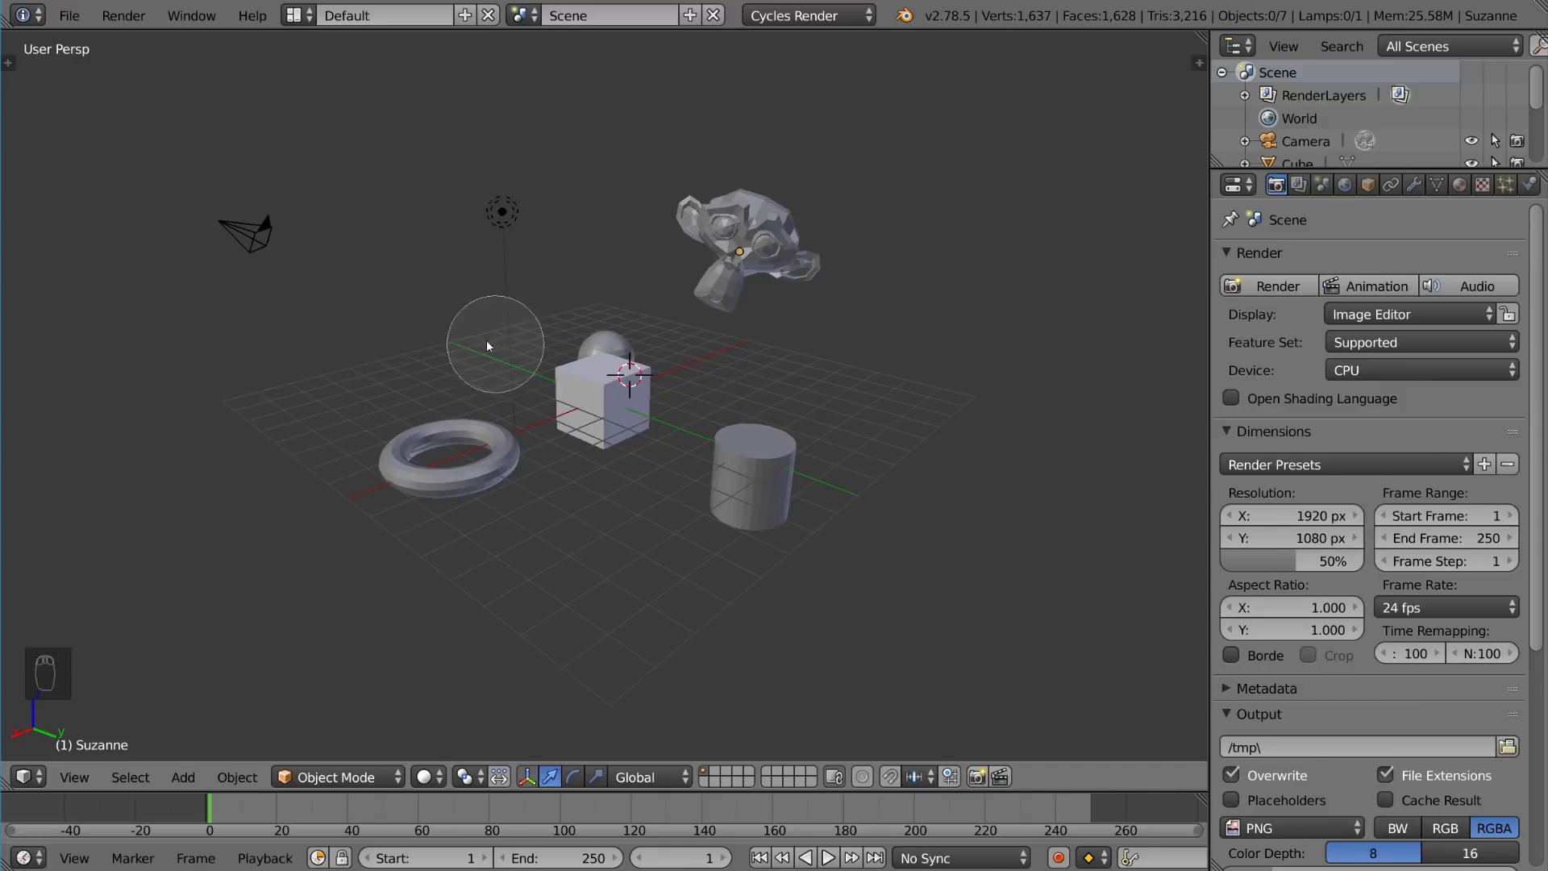
scroll(414, 336, down, 5)
scroll(415, 335, up, 6)
scroll(414, 336, down, 6)
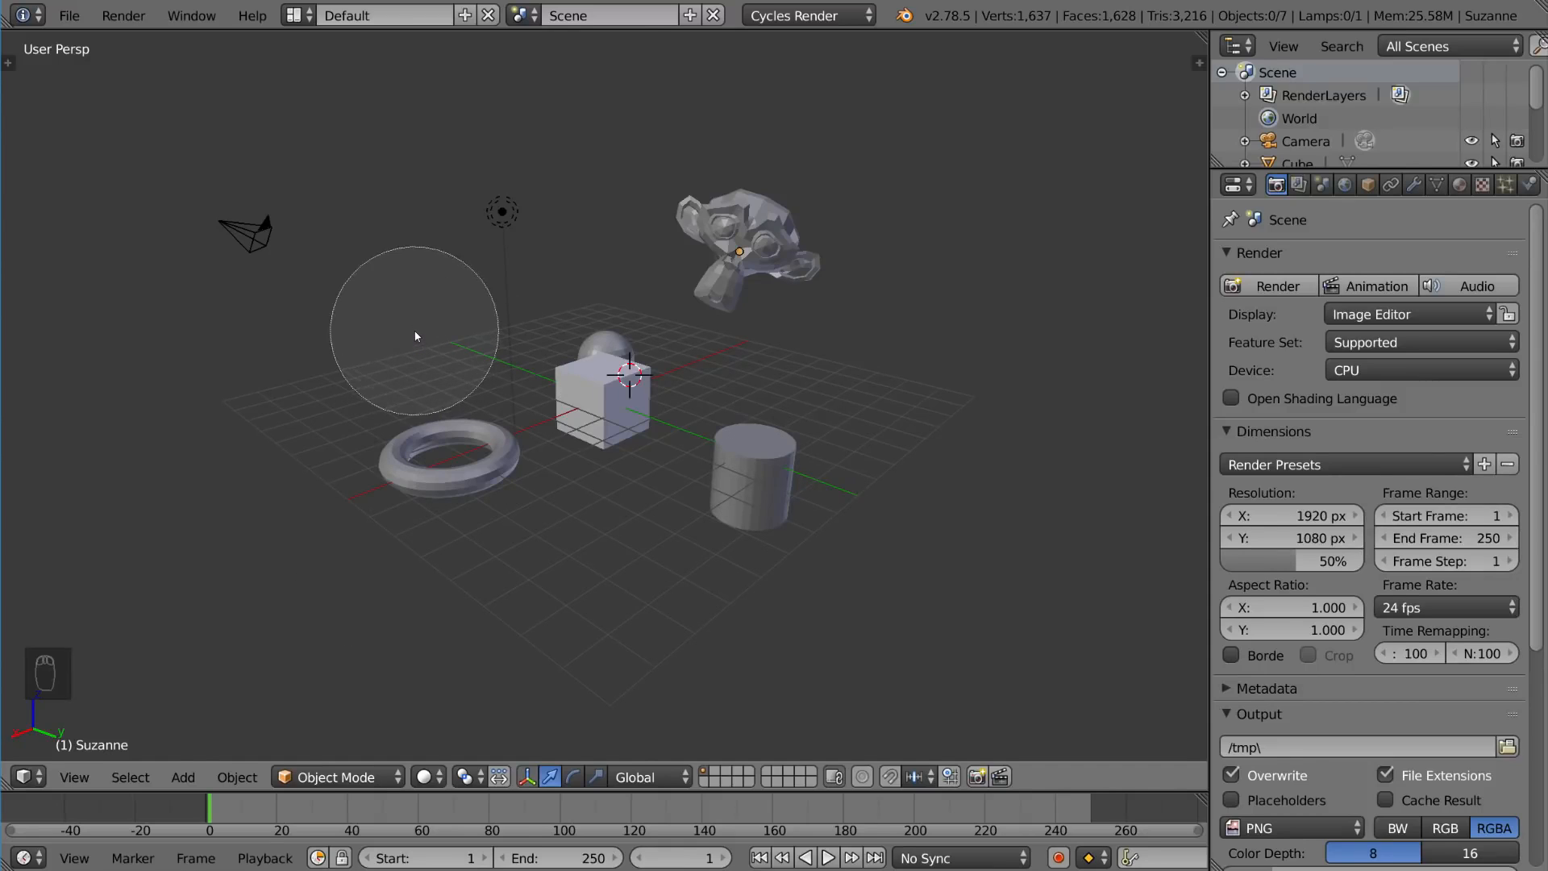
scroll(415, 332, up, 5)
scroll(418, 323, down, 6)
scroll(413, 343, up, 5)
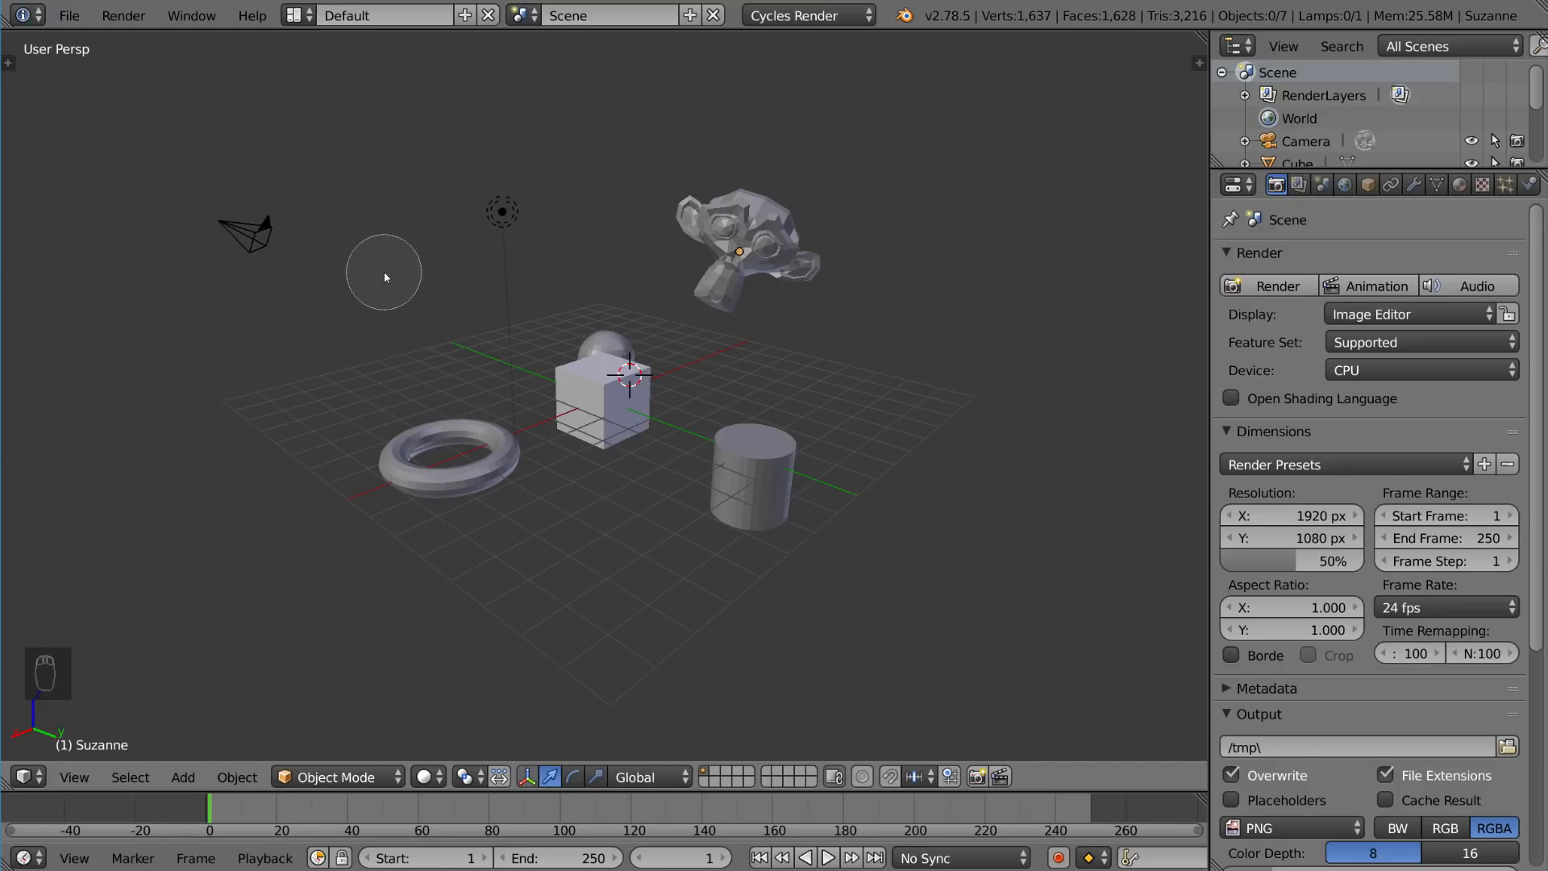
mouse_move(427, 410)
mouse_down()
mouse_move(472, 468)
mouse_move(570, 511)
mouse_move(779, 482)
mouse_move(788, 435)
mouse_move(717, 242)
mouse_move(624, 203)
mouse_move(488, 212)
mouse_up()
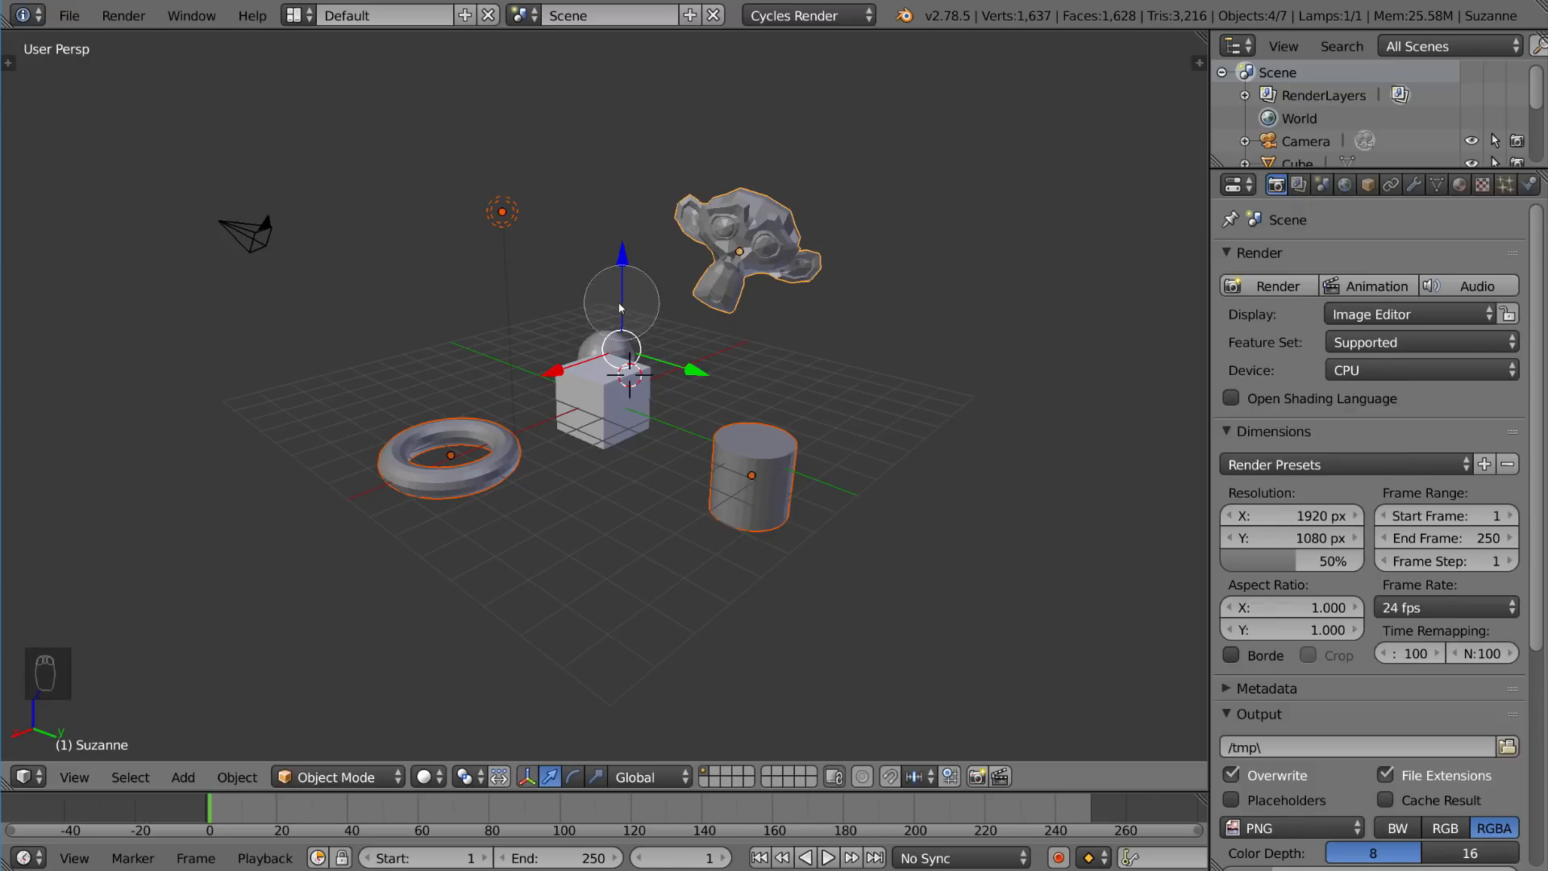
mouse_move(589, 285)
mouse_down()
mouse_move(597, 339)
mouse_move(614, 308)
mouse_up()
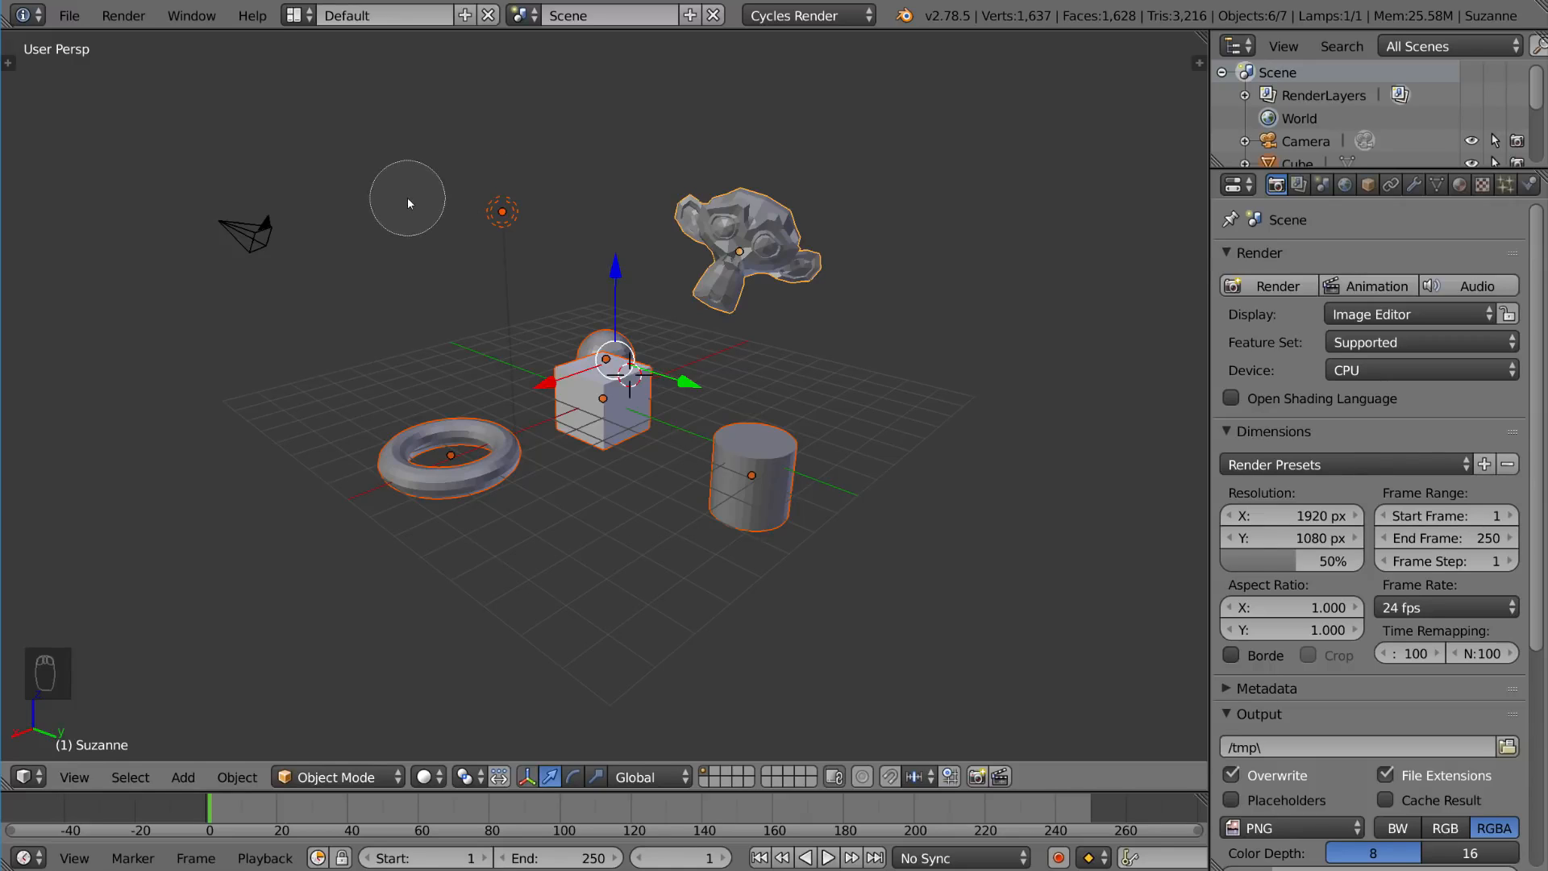
Step: Paint with circle select to deselect the lamp, sphere, cube, cylinder, Suzanne and torus
middle_drag(432, 214, 509, 236)
mouse_move(554, 284)
middle_down()
mouse_move(629, 377)
mouse_move(607, 392)
middle_up()
middle_drag(786, 464, 843, 288)
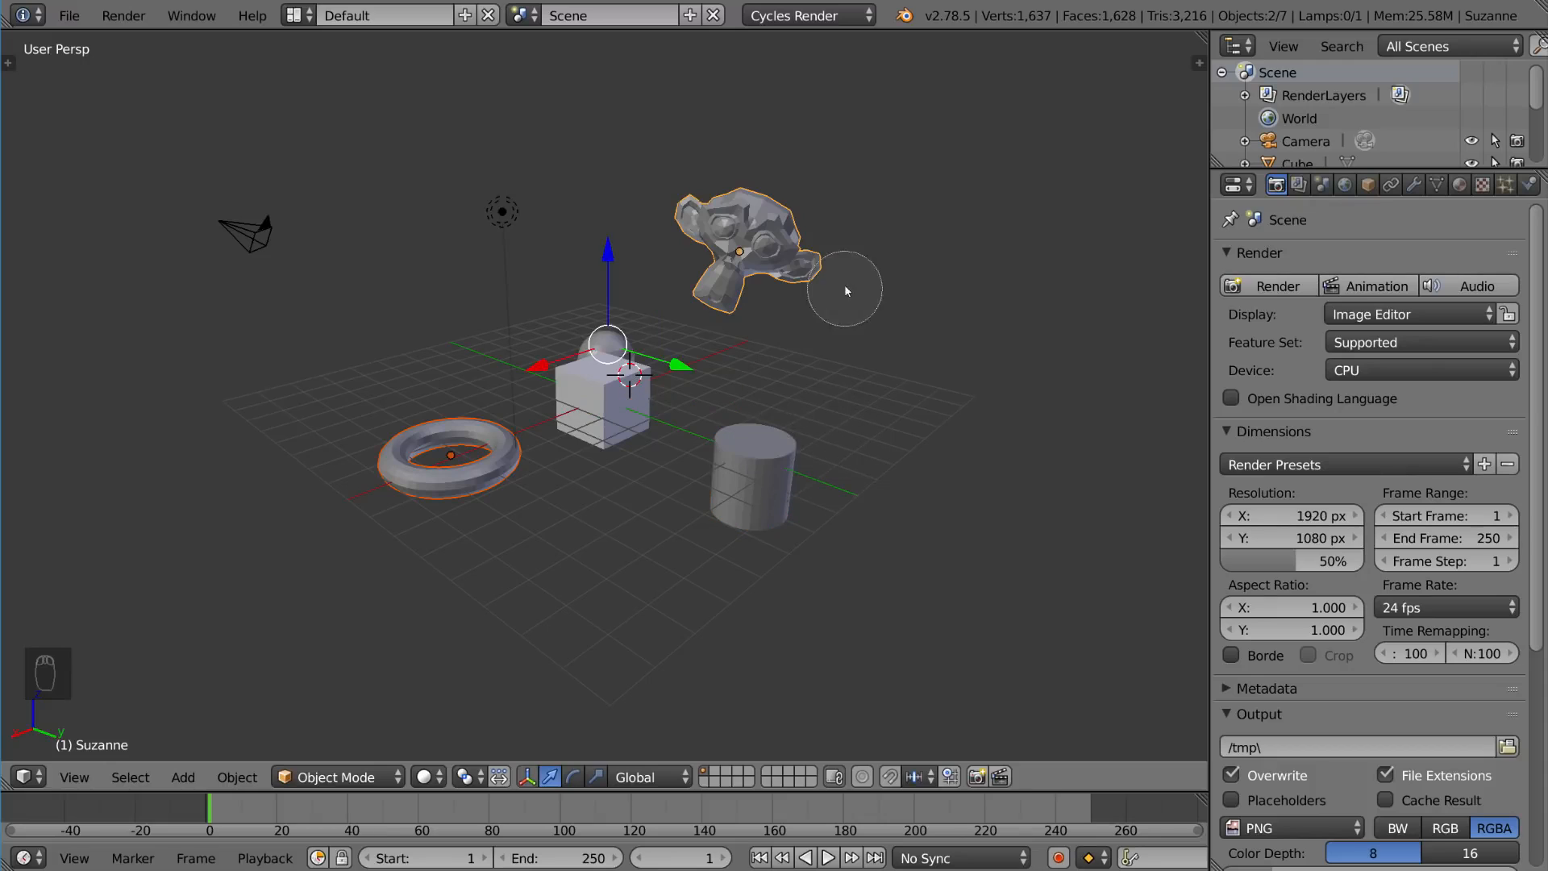
middle_drag(784, 208, 752, 266)
middle_drag(364, 482, 378, 474)
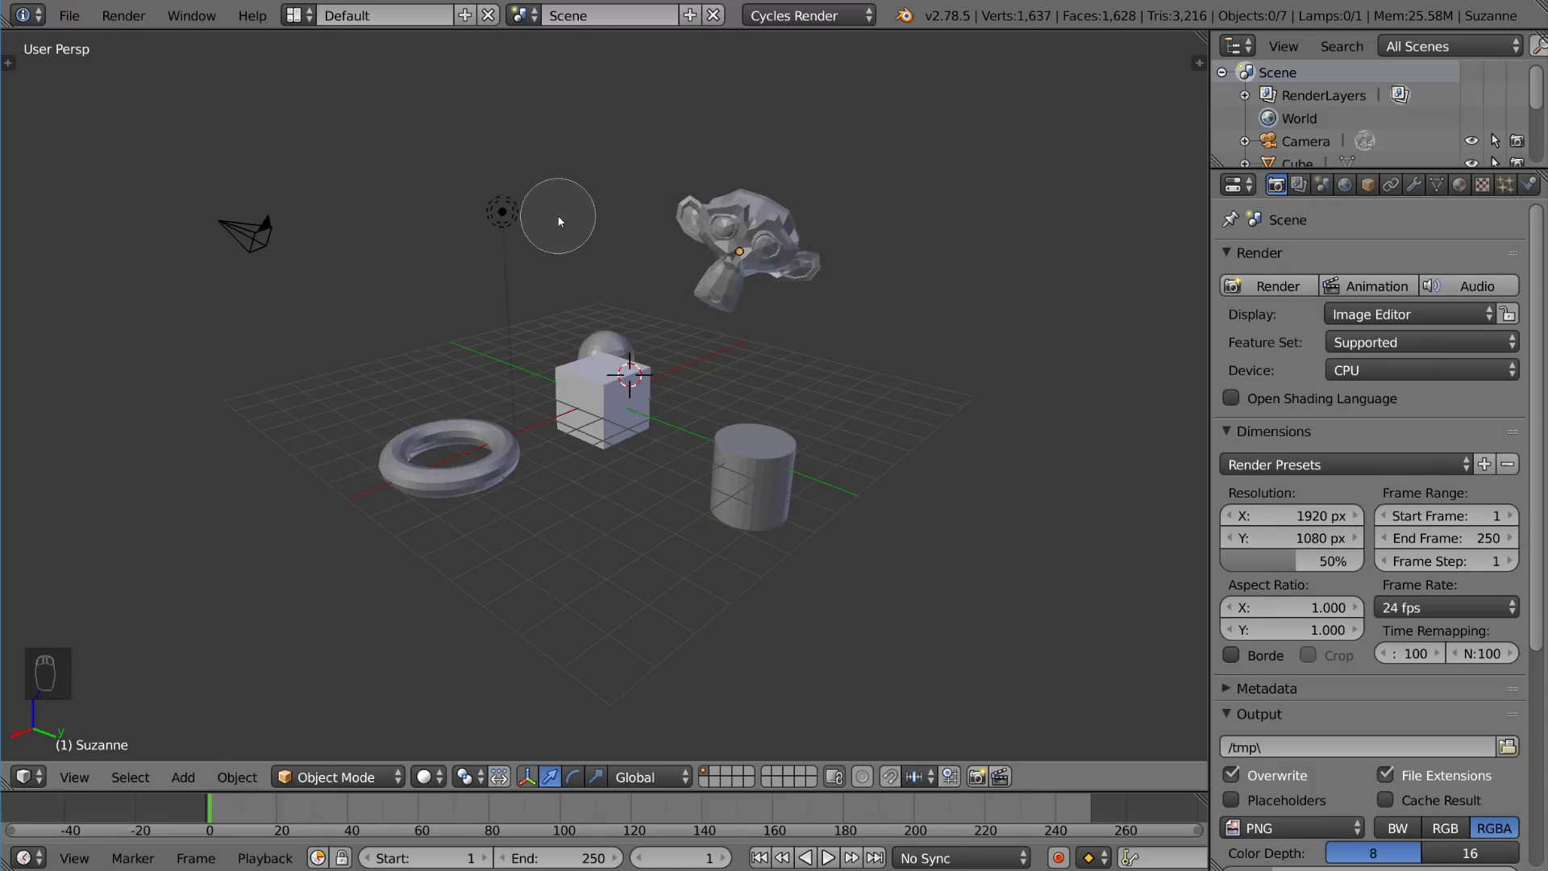
Step: Paint one more circle selection and exit the circle select tool
mouse_move(495, 251)
mouse_down()
mouse_move(526, 300)
mouse_move(684, 274)
mouse_move(770, 397)
mouse_move(562, 161)
mouse_up()
key(Escape)
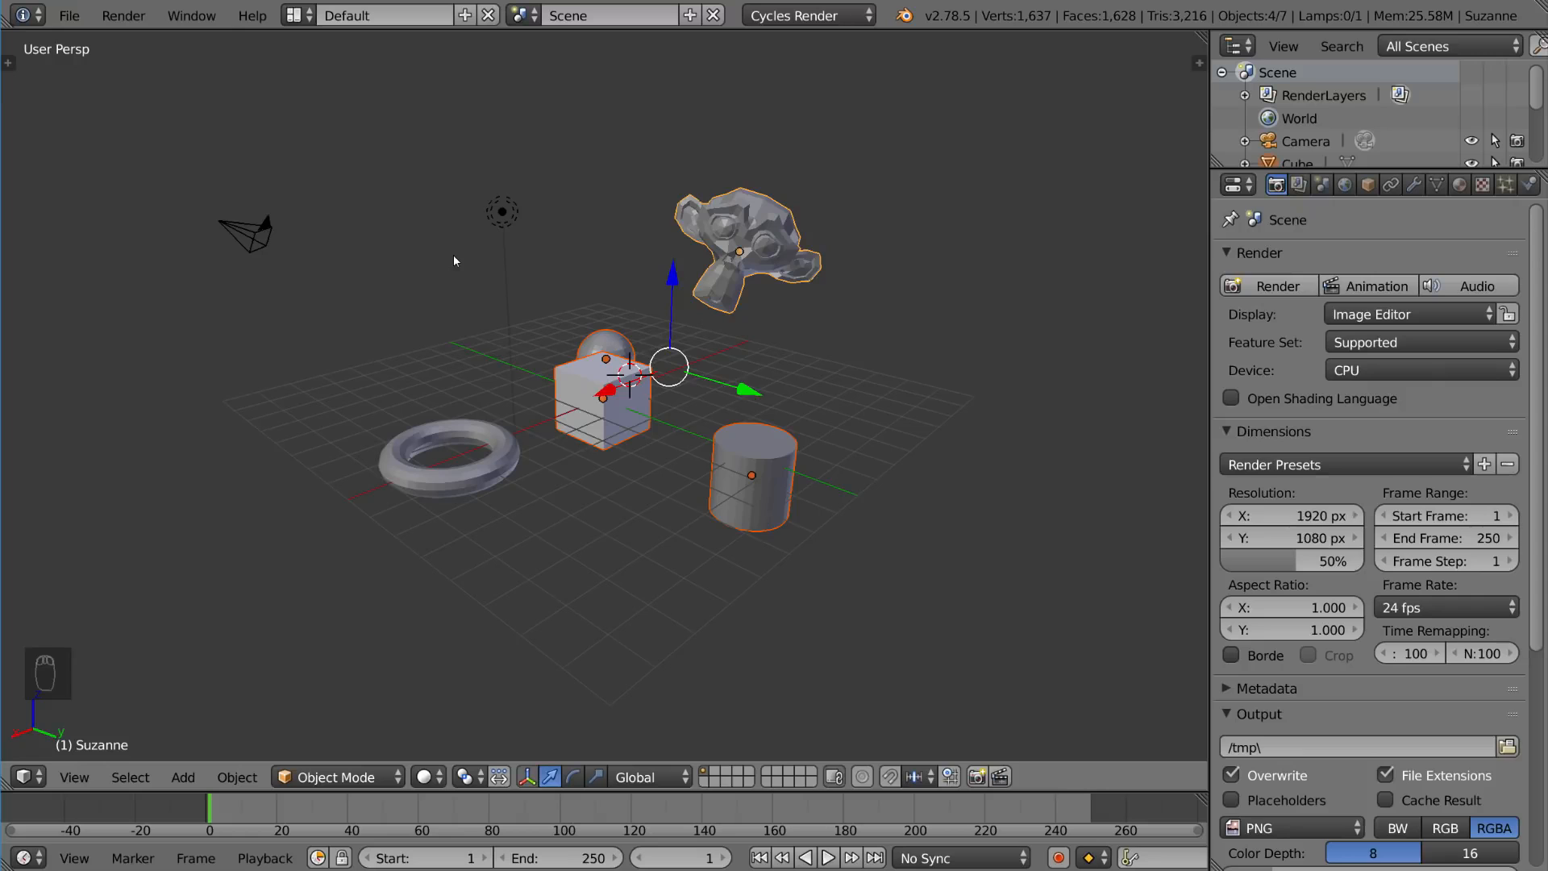
Step: Select the cube on its own
middle_drag(453, 255, 597, 253)
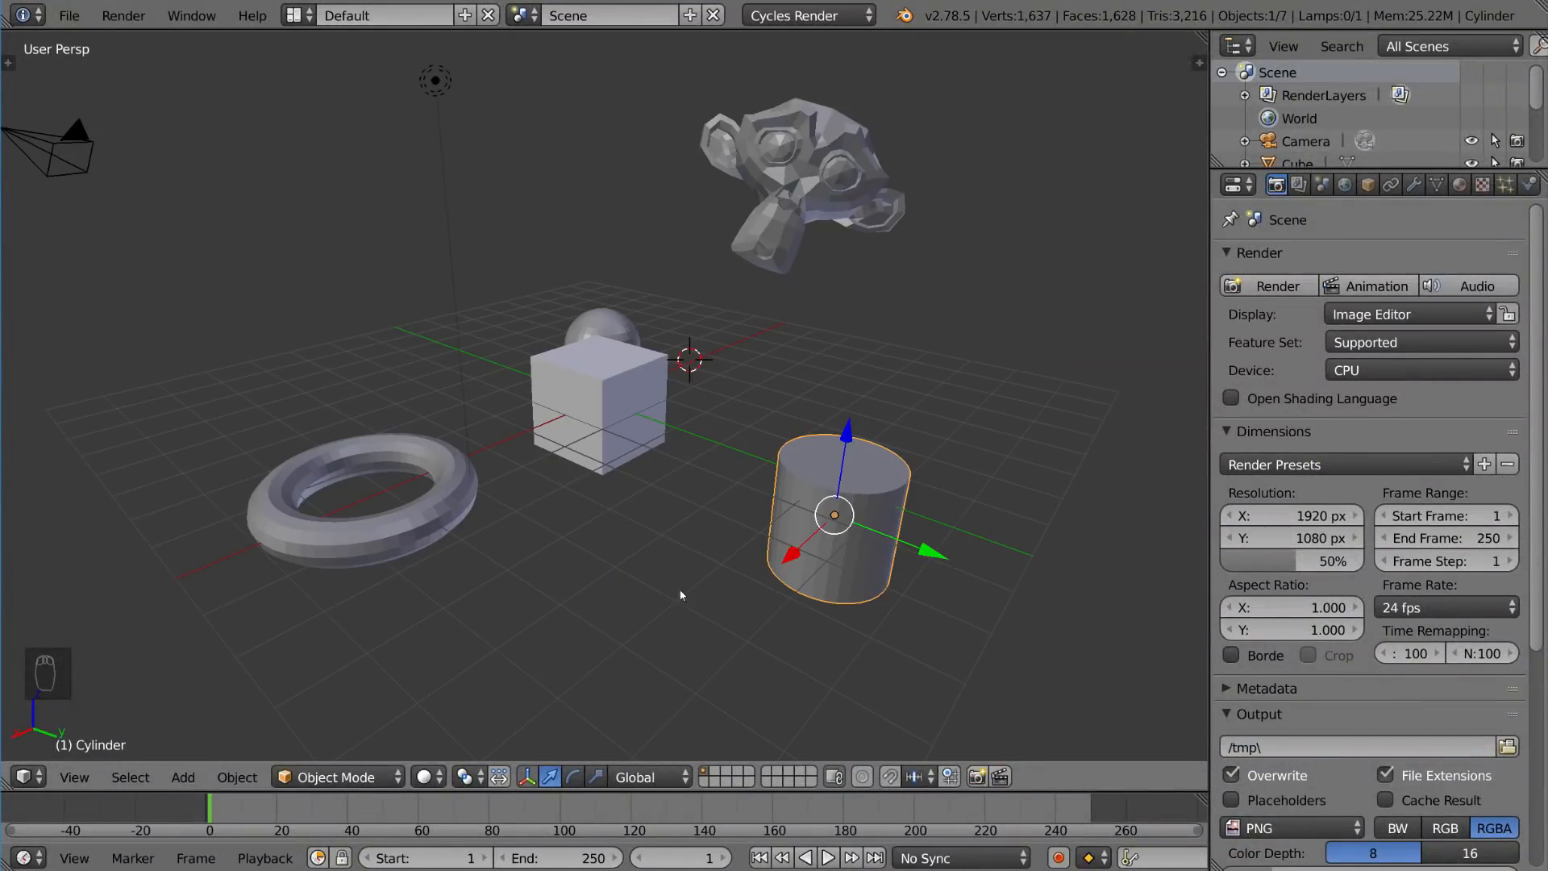
middle_drag(1003, 414, 976, 437)
right_click(628, 448)
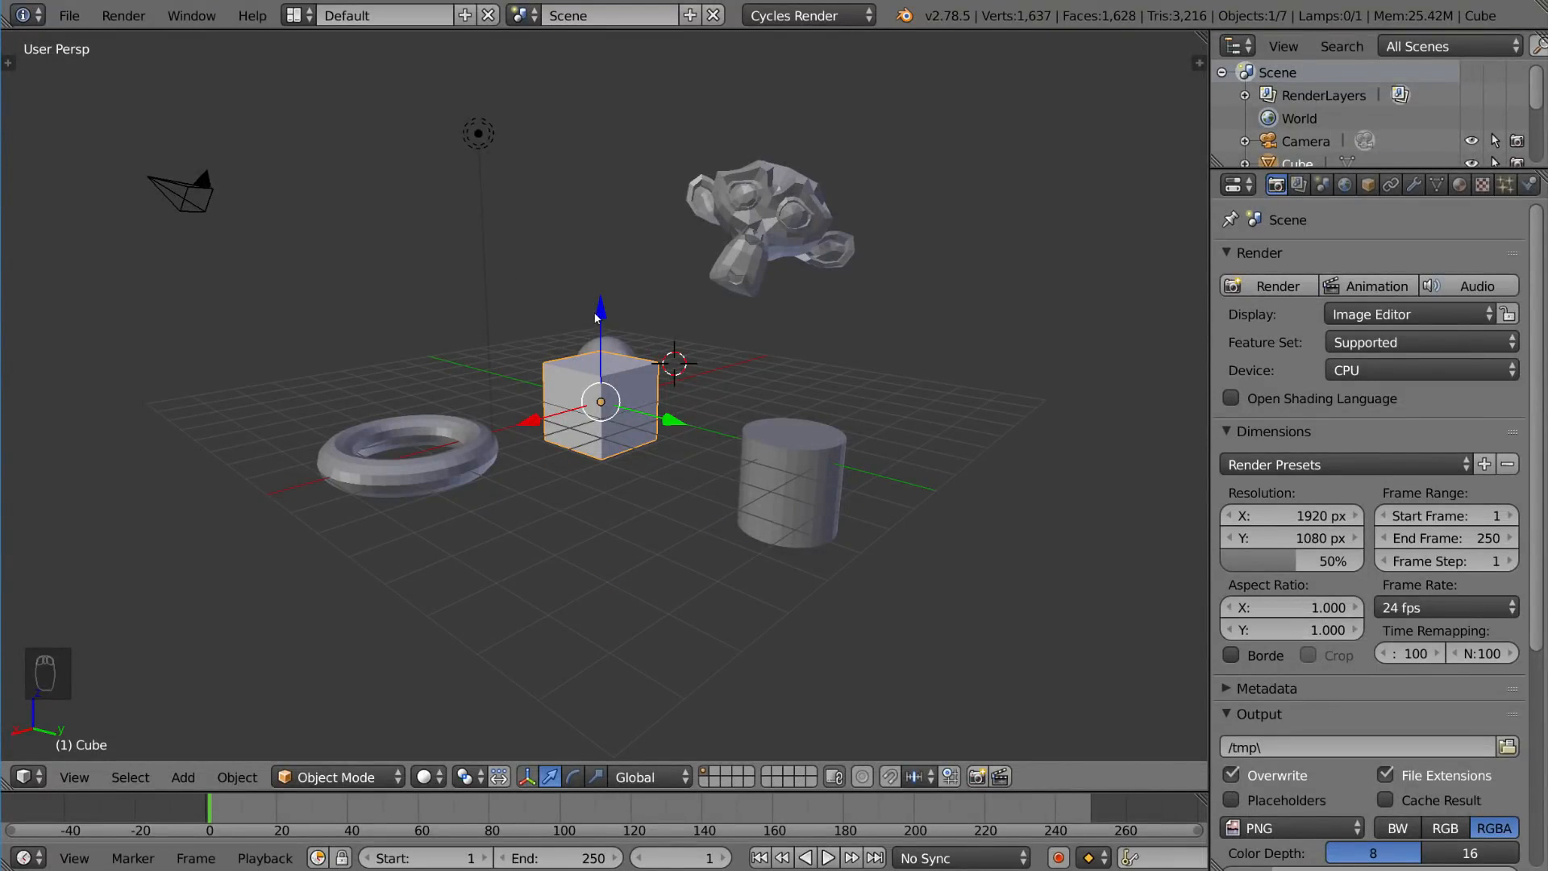
Step: Grab the cube and move it along the Z axis, then along the X axis
key(g)
key(z)
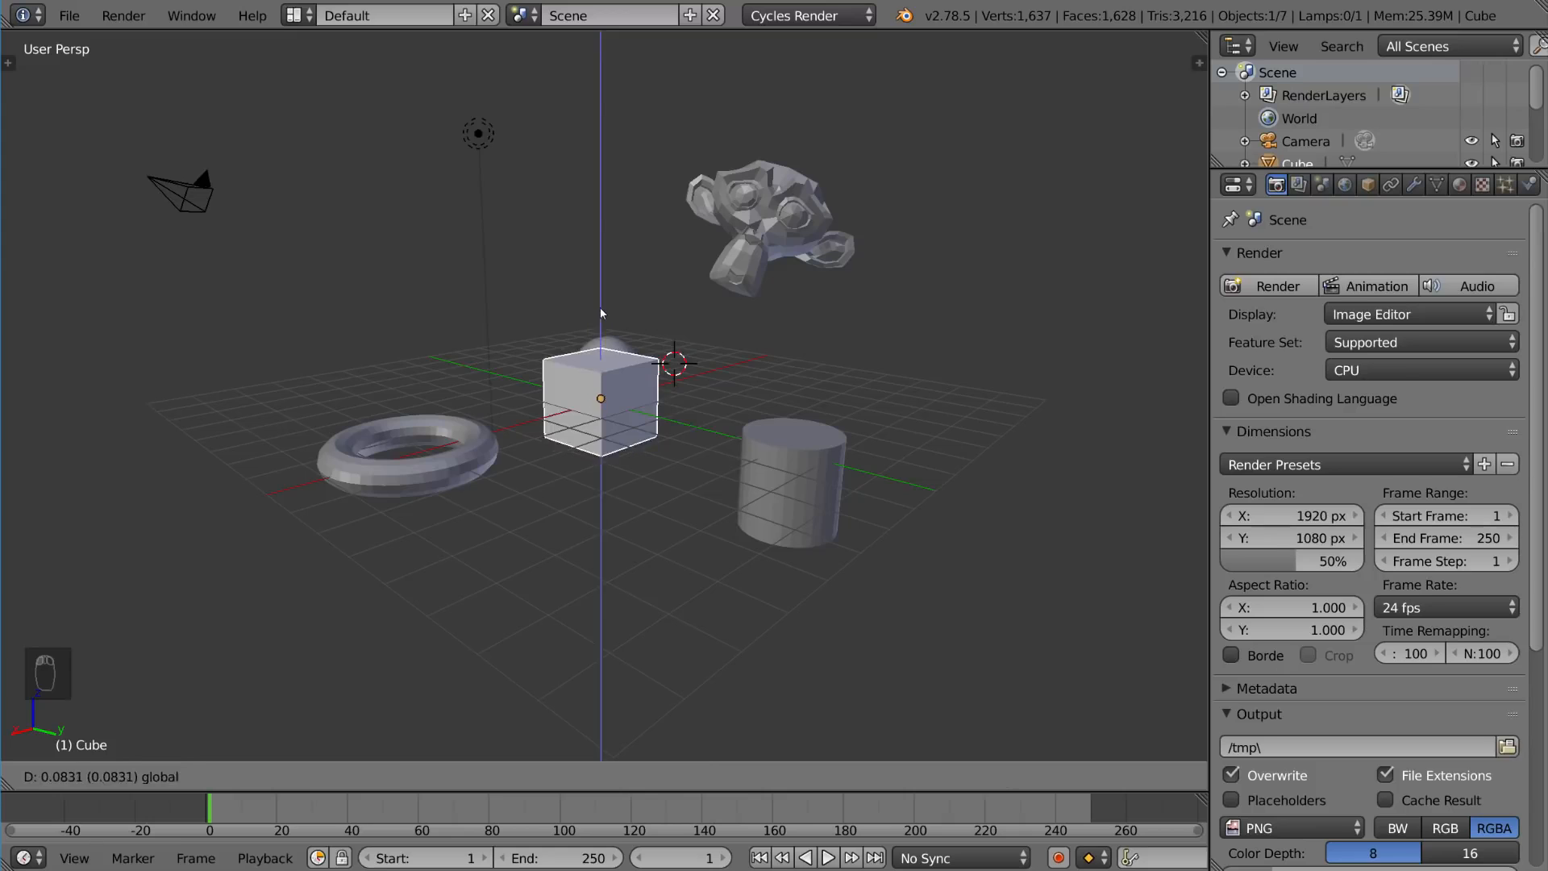
click(597, 316)
key(g)
key(x)
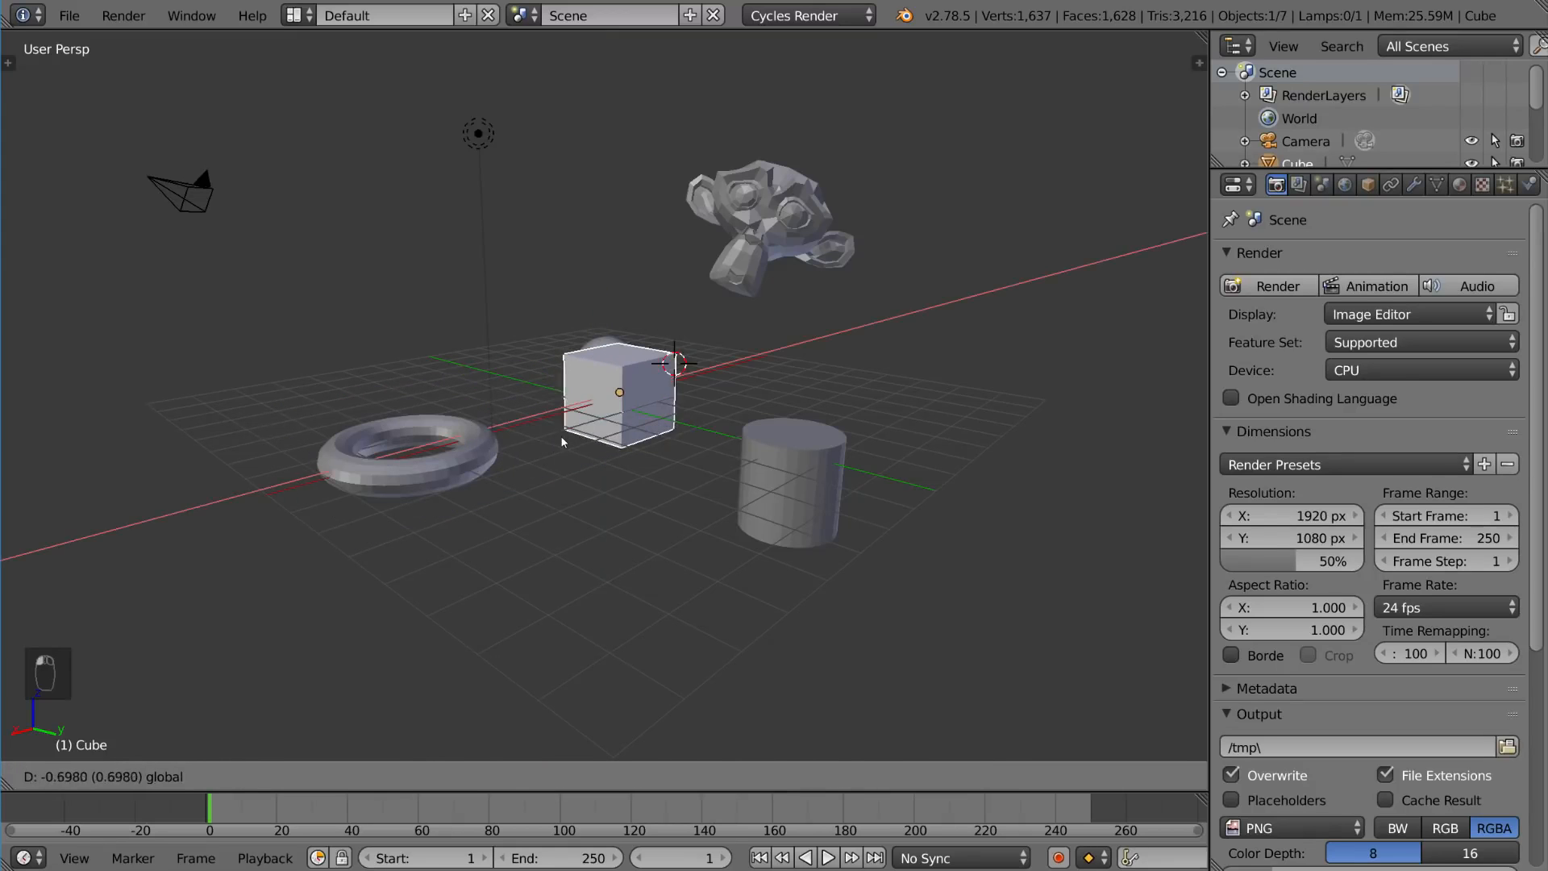
click(554, 440)
Step: Move the cube constrained to the Y axis, then constrained to the Z axis
key(g)
key(y)
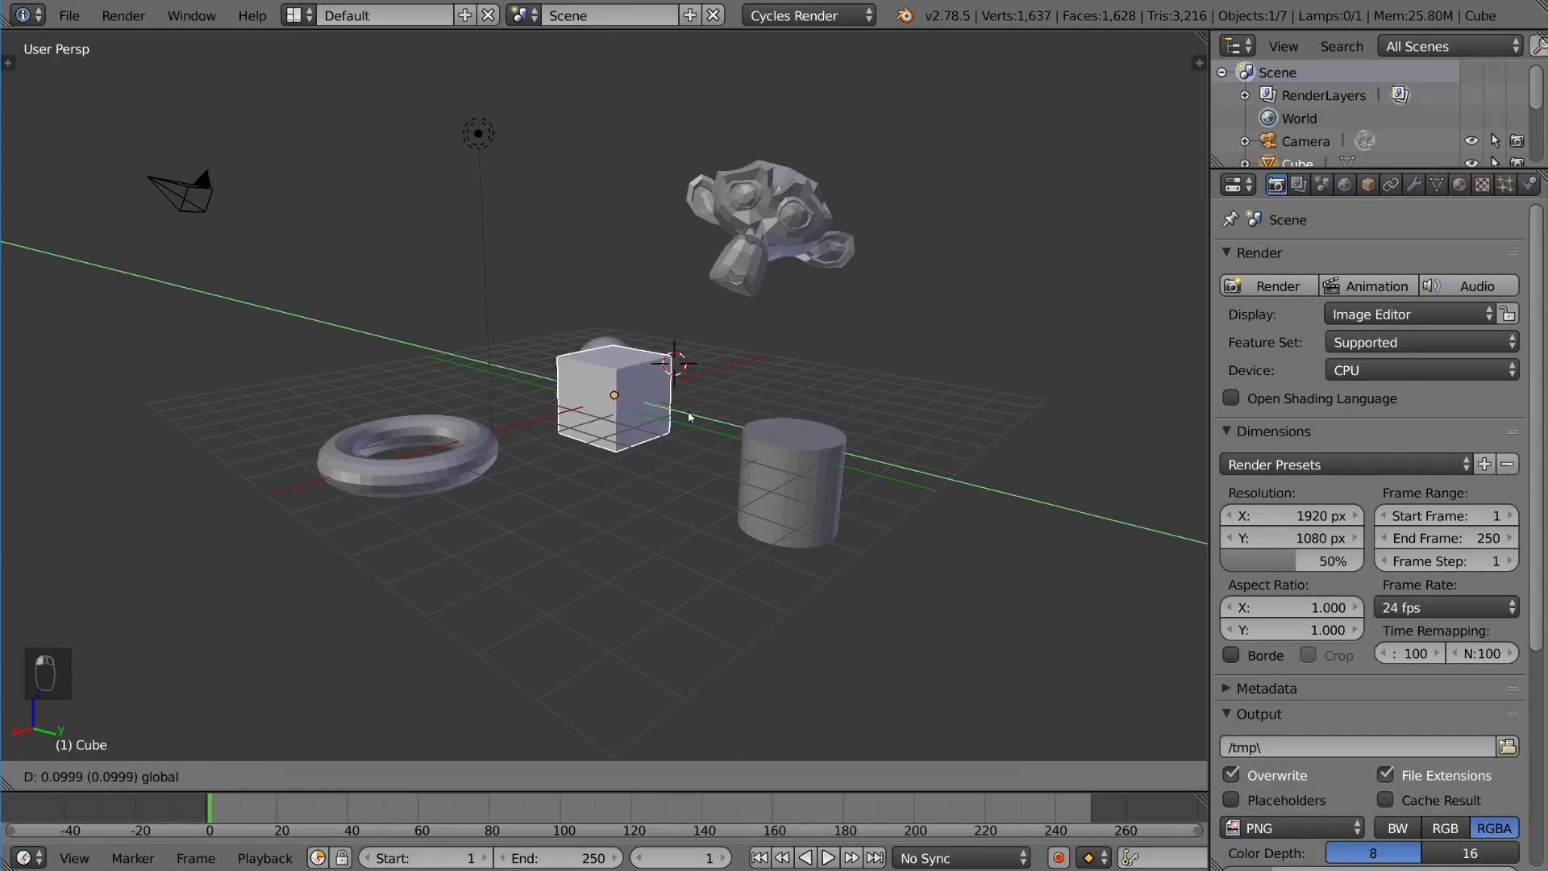
click(709, 418)
key(g)
key(z)
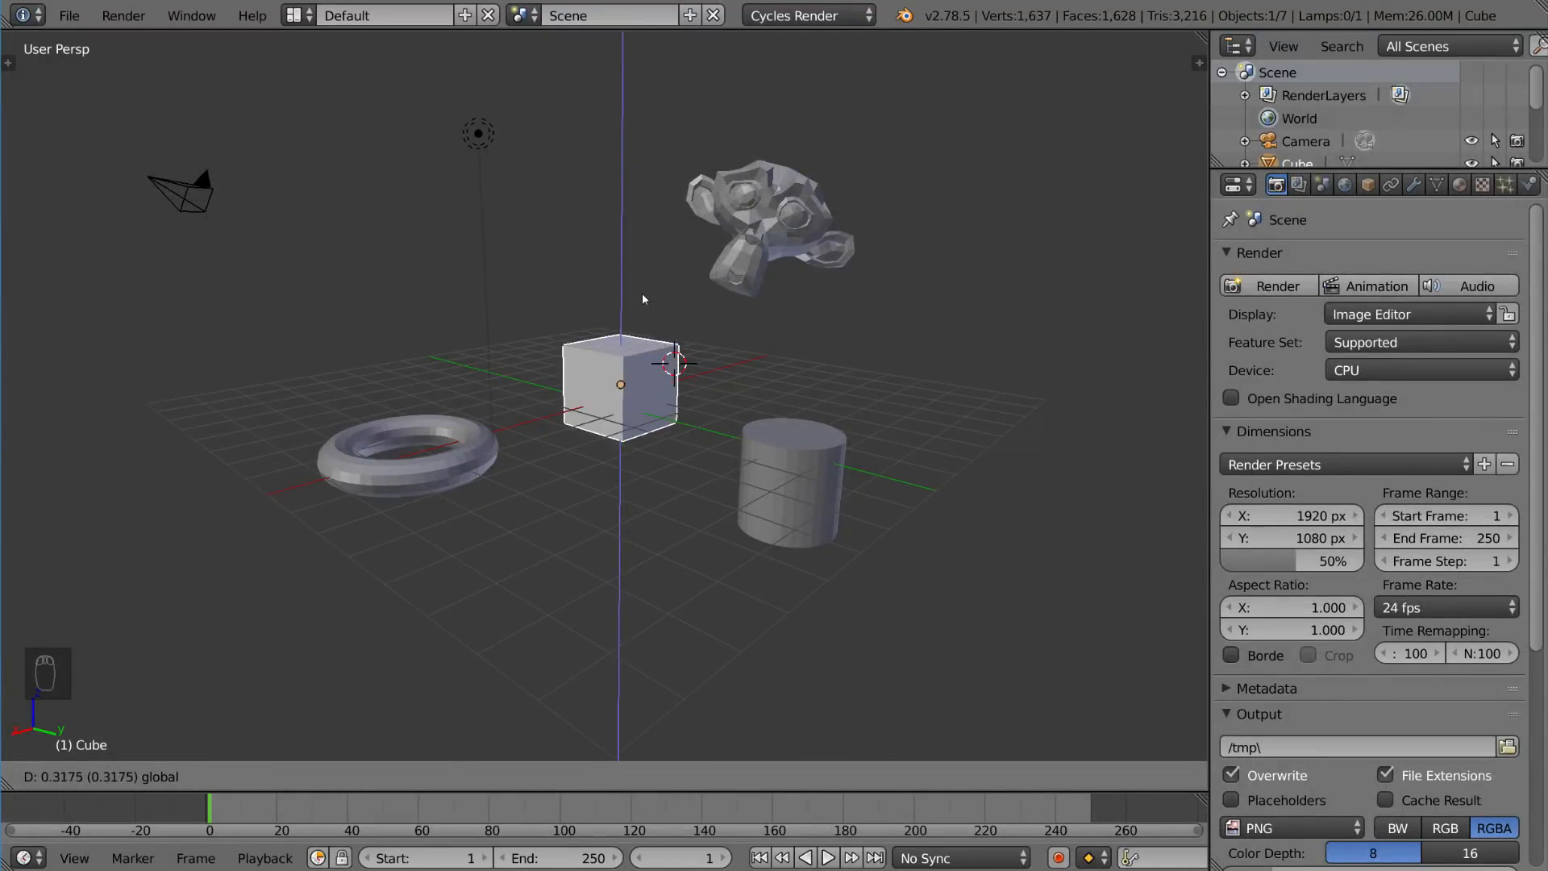
click(633, 325)
Step: Move the cube constrained to the X axis, then constrained to the Y axis
key(g)
key(x)
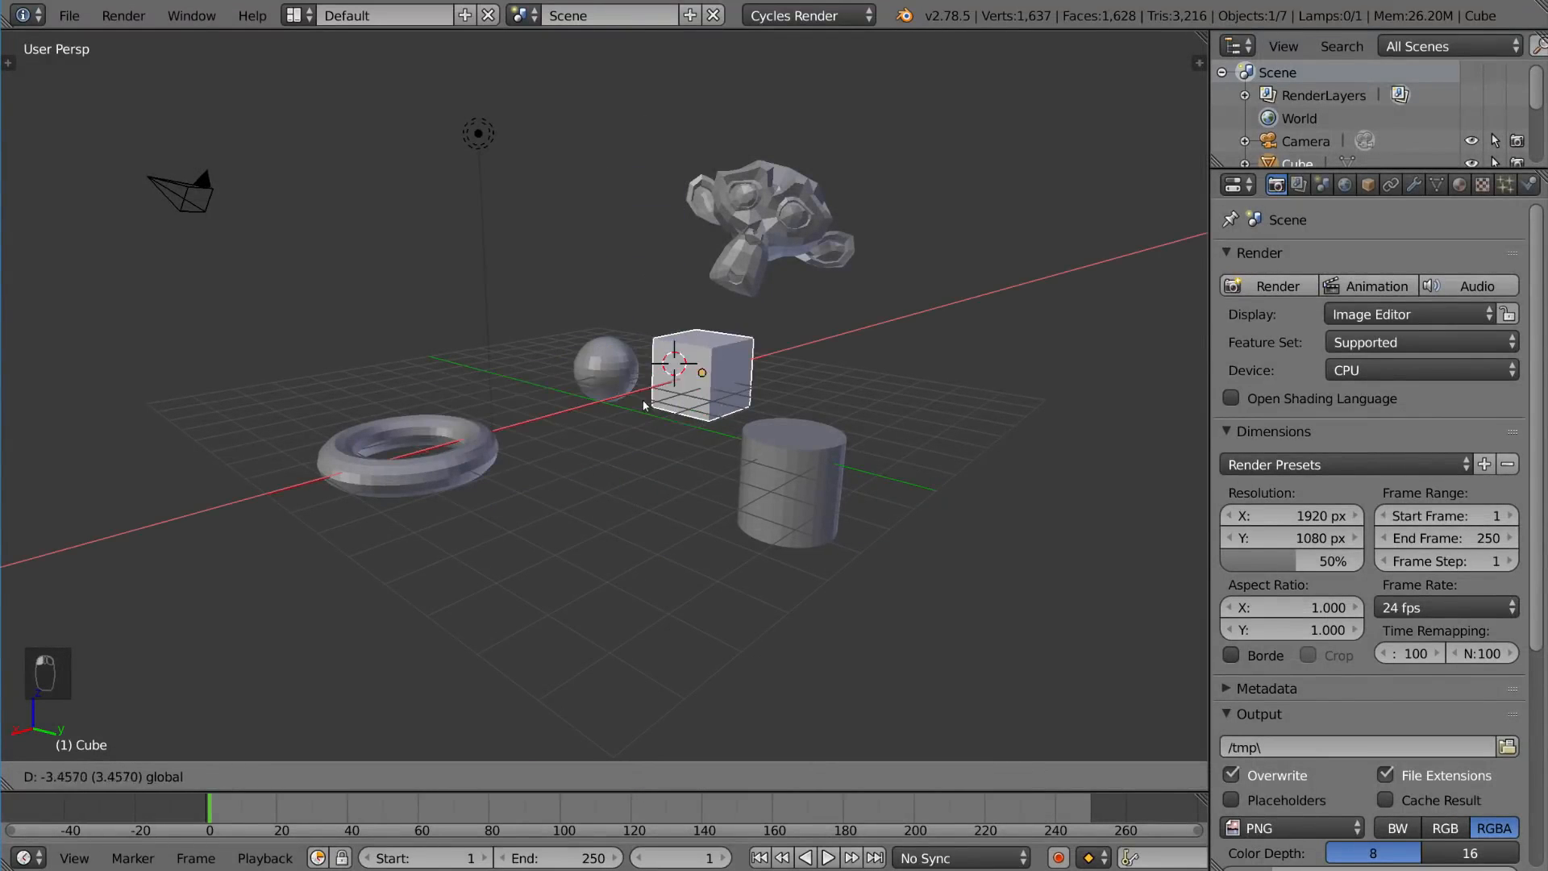
click(641, 427)
key(g)
key(y)
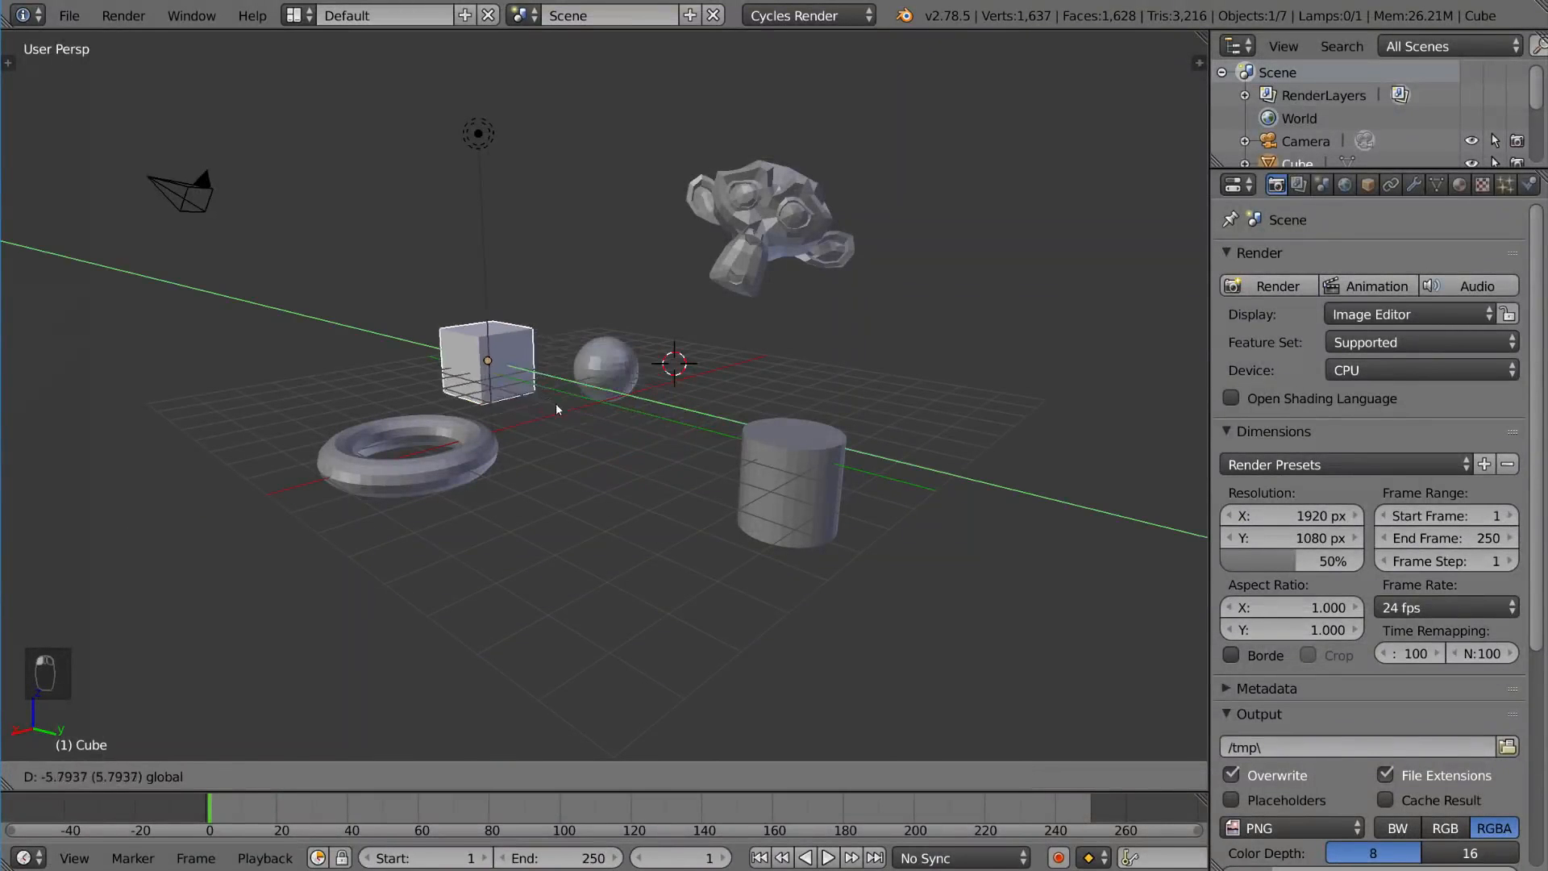
click(676, 428)
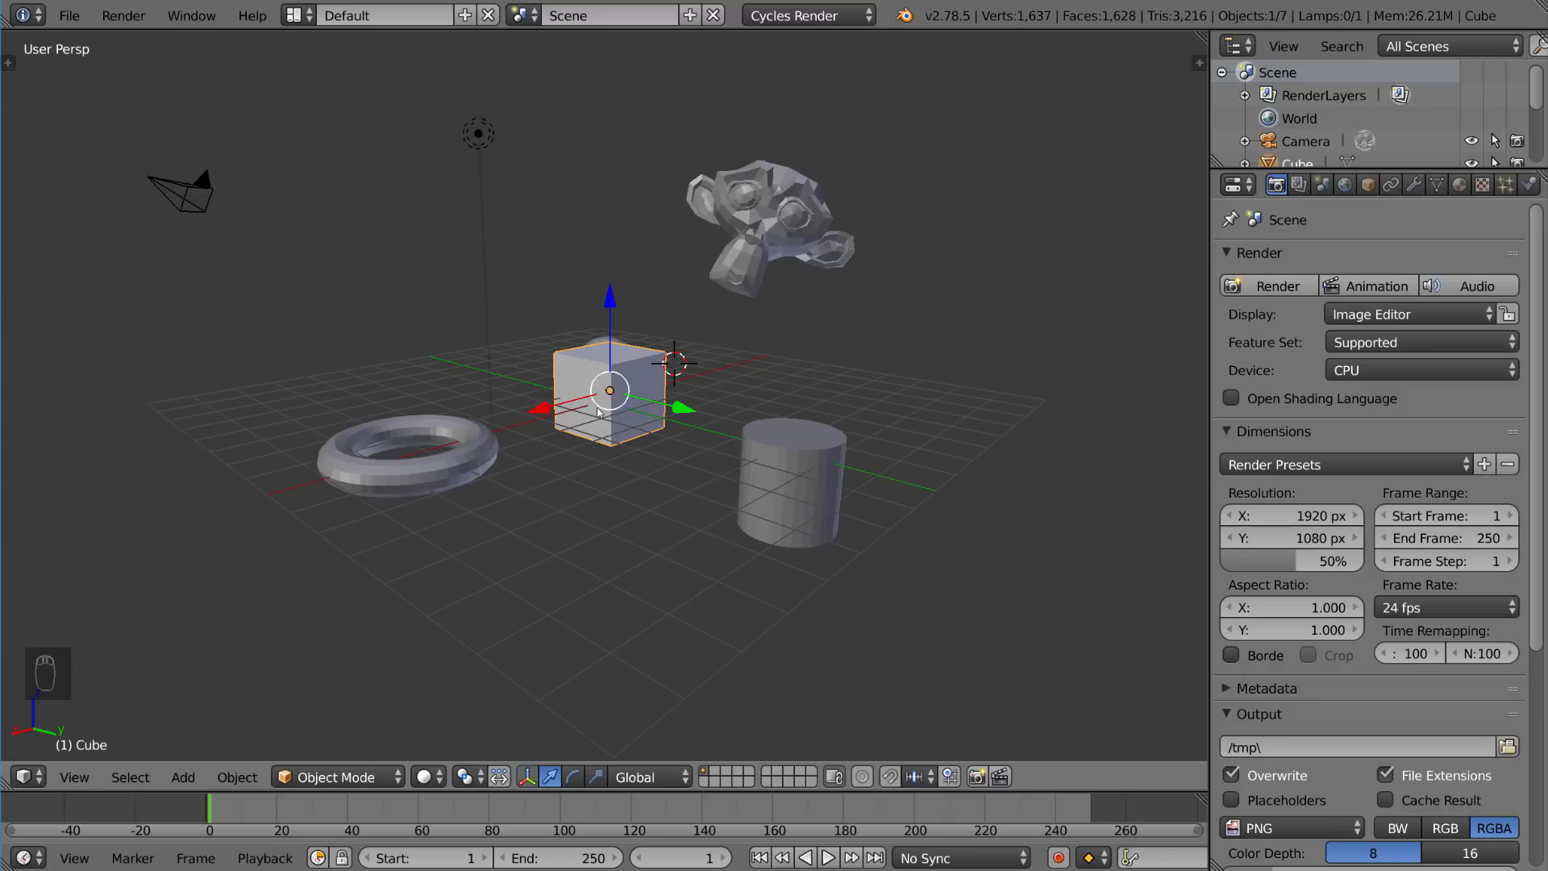
Step: Grab the cube and shift it slightly from its position
key(g)
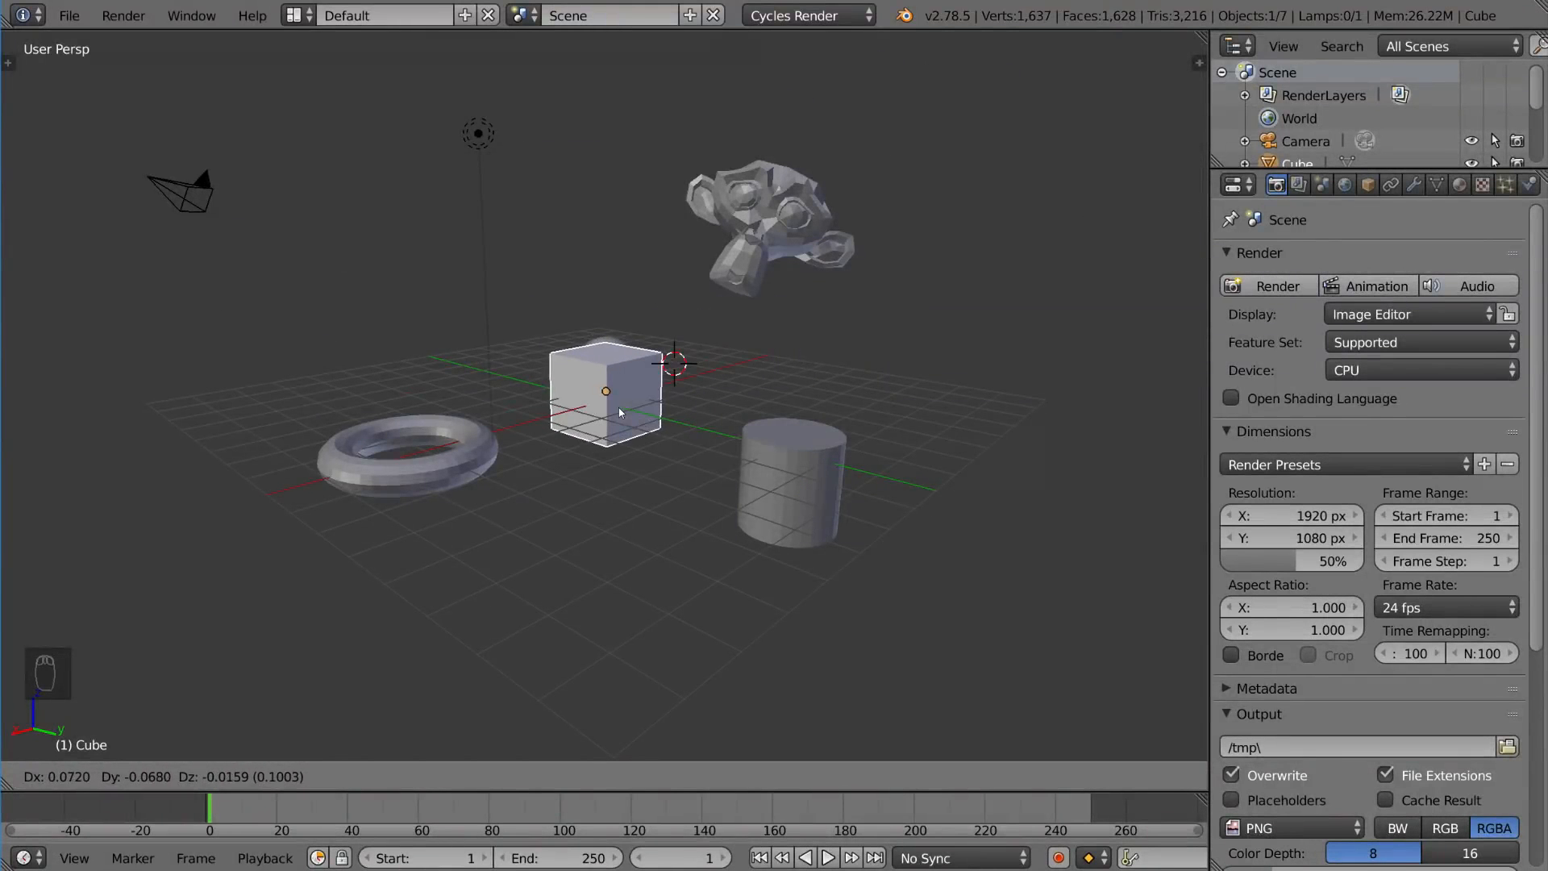
click(617, 408)
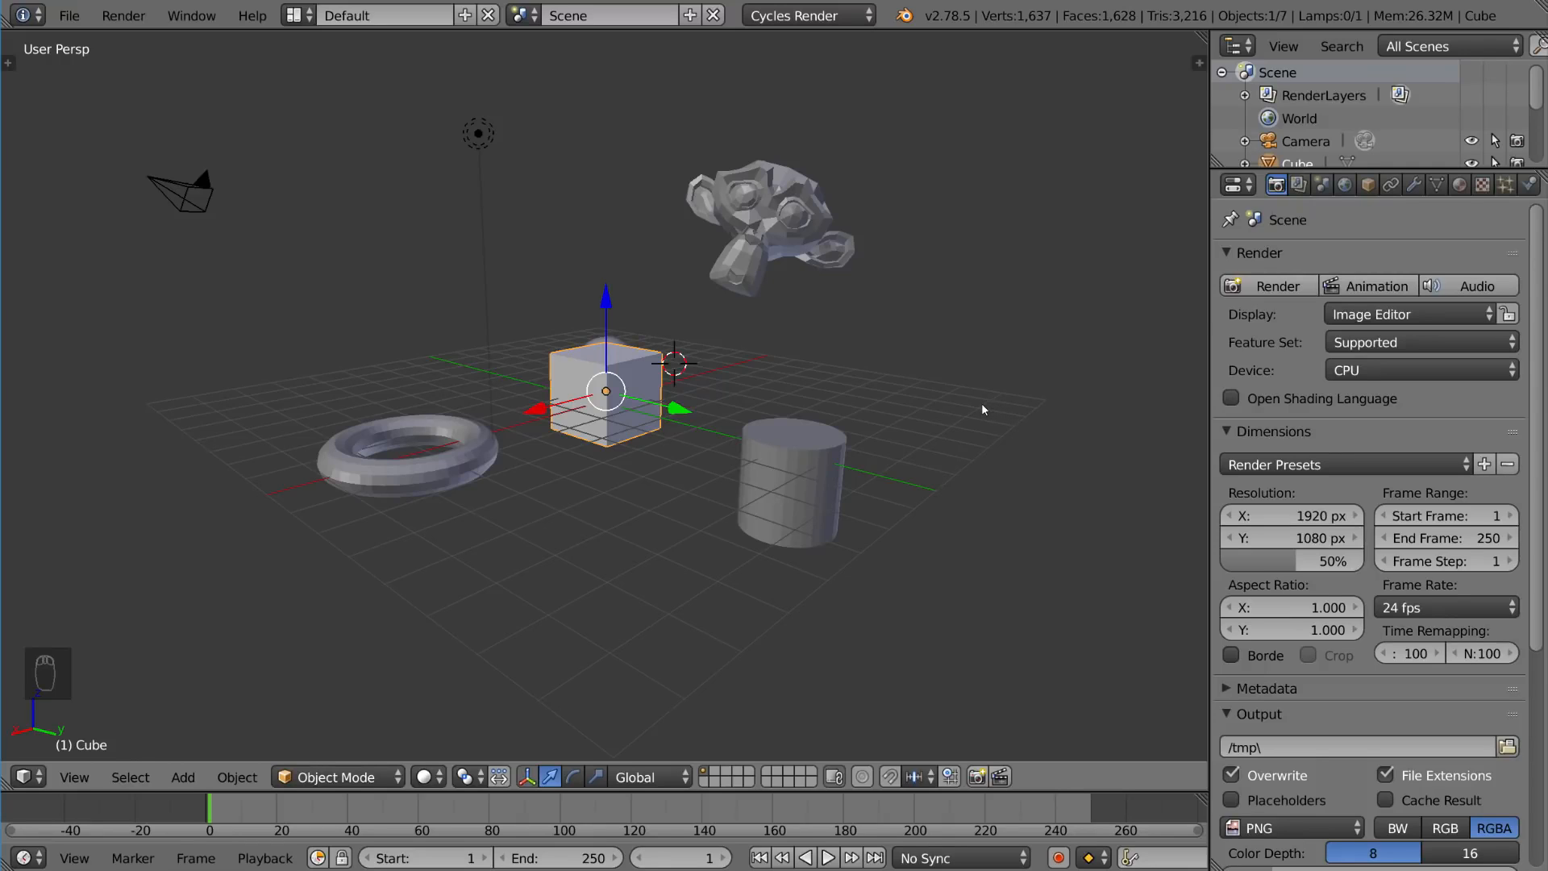
drag(691, 407, 678, 437)
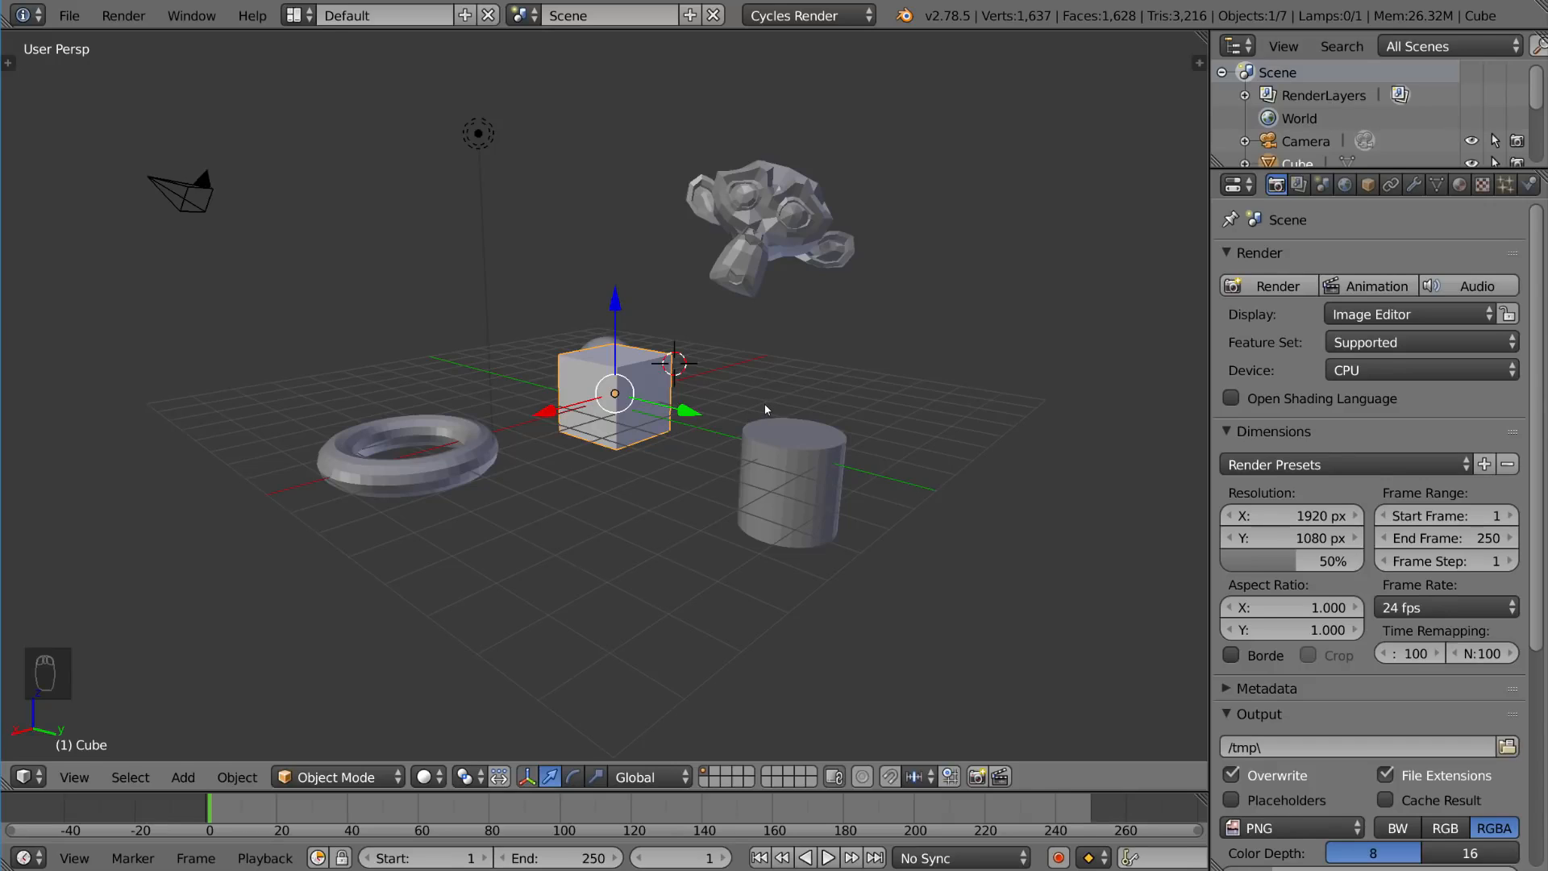
Step: Grab the cube and move it up to the right of the scene, above the cylinder
key(g)
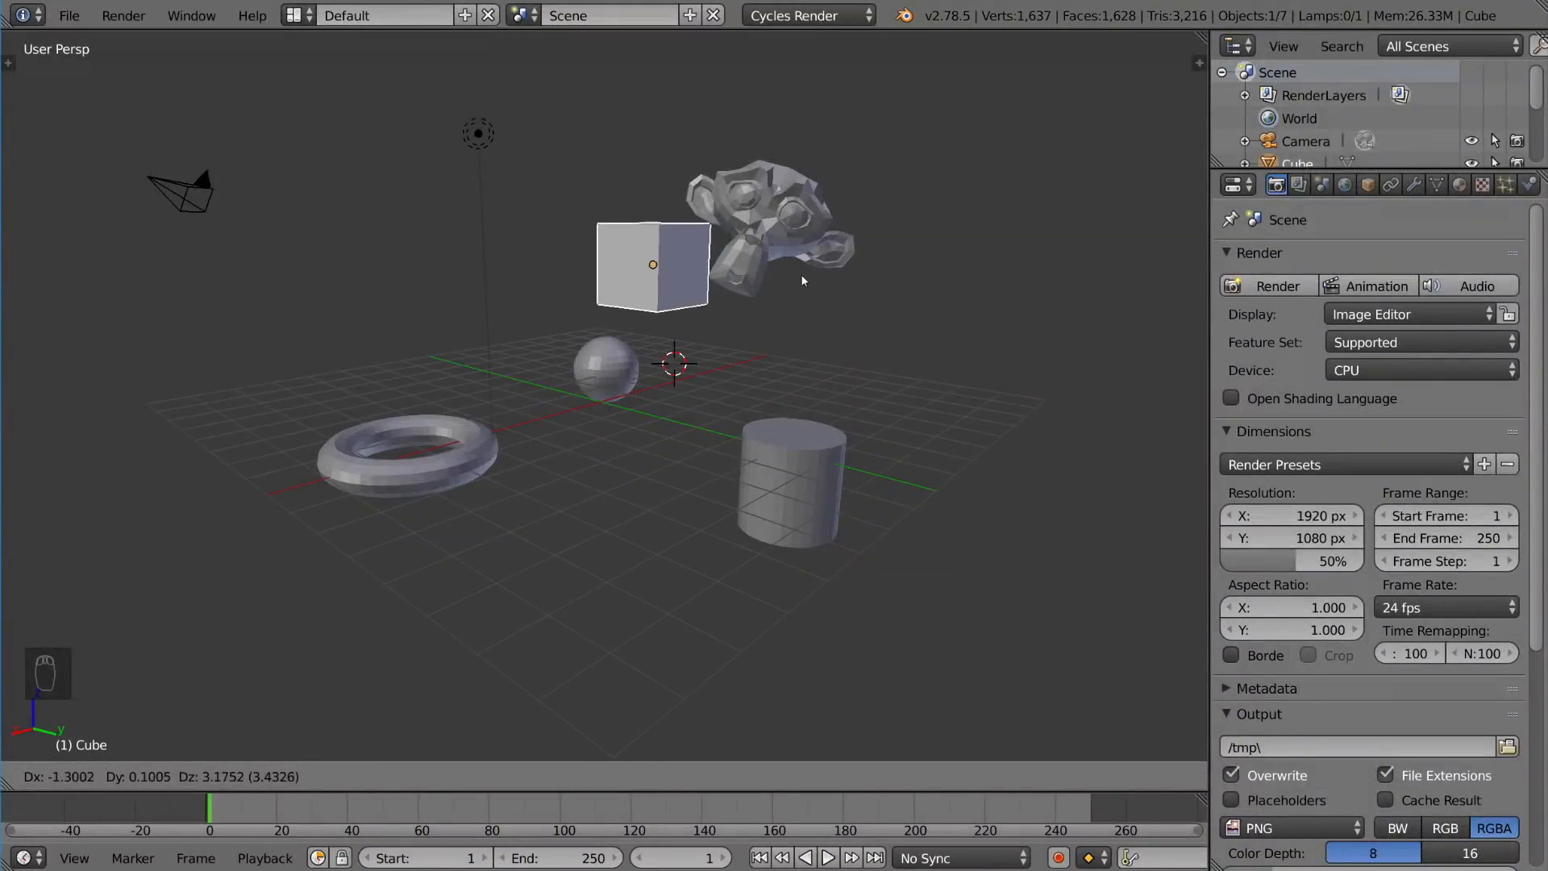
click(1036, 350)
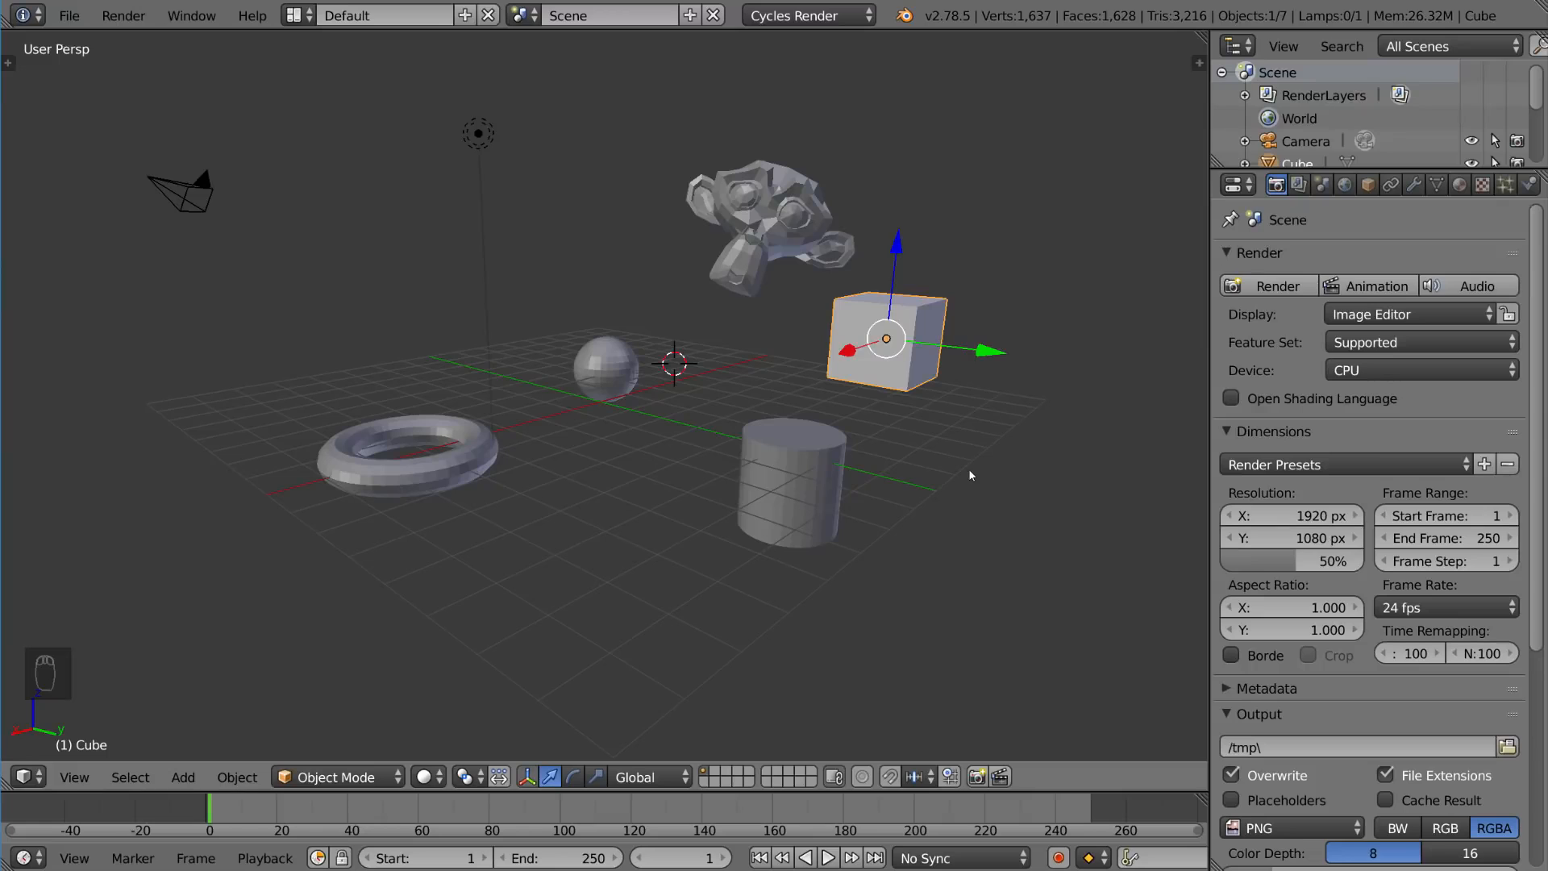
key(g)
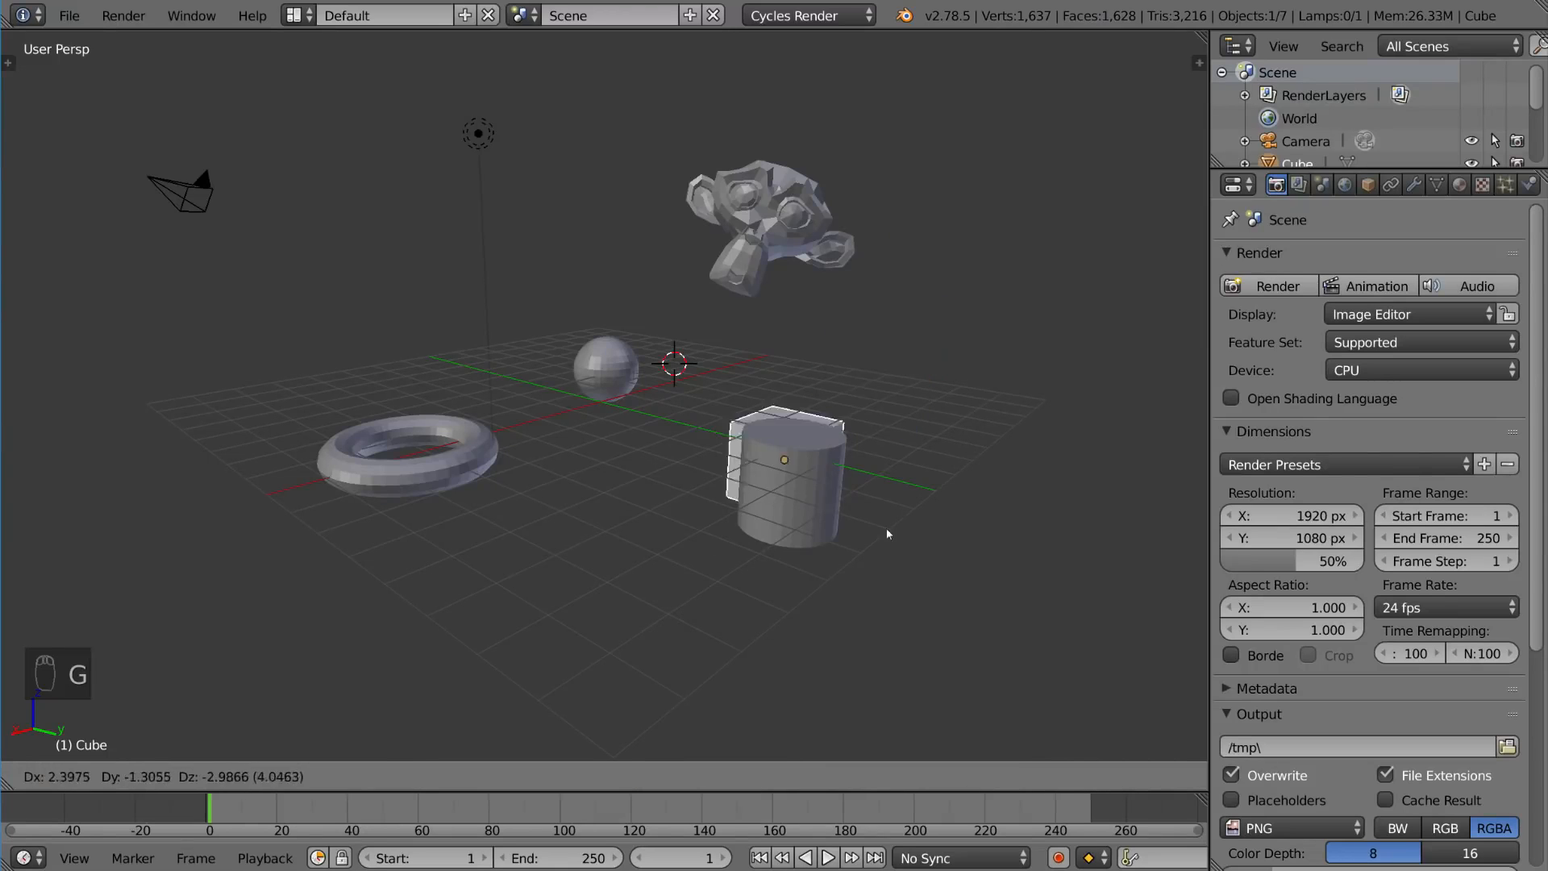
right_click(1166, 355)
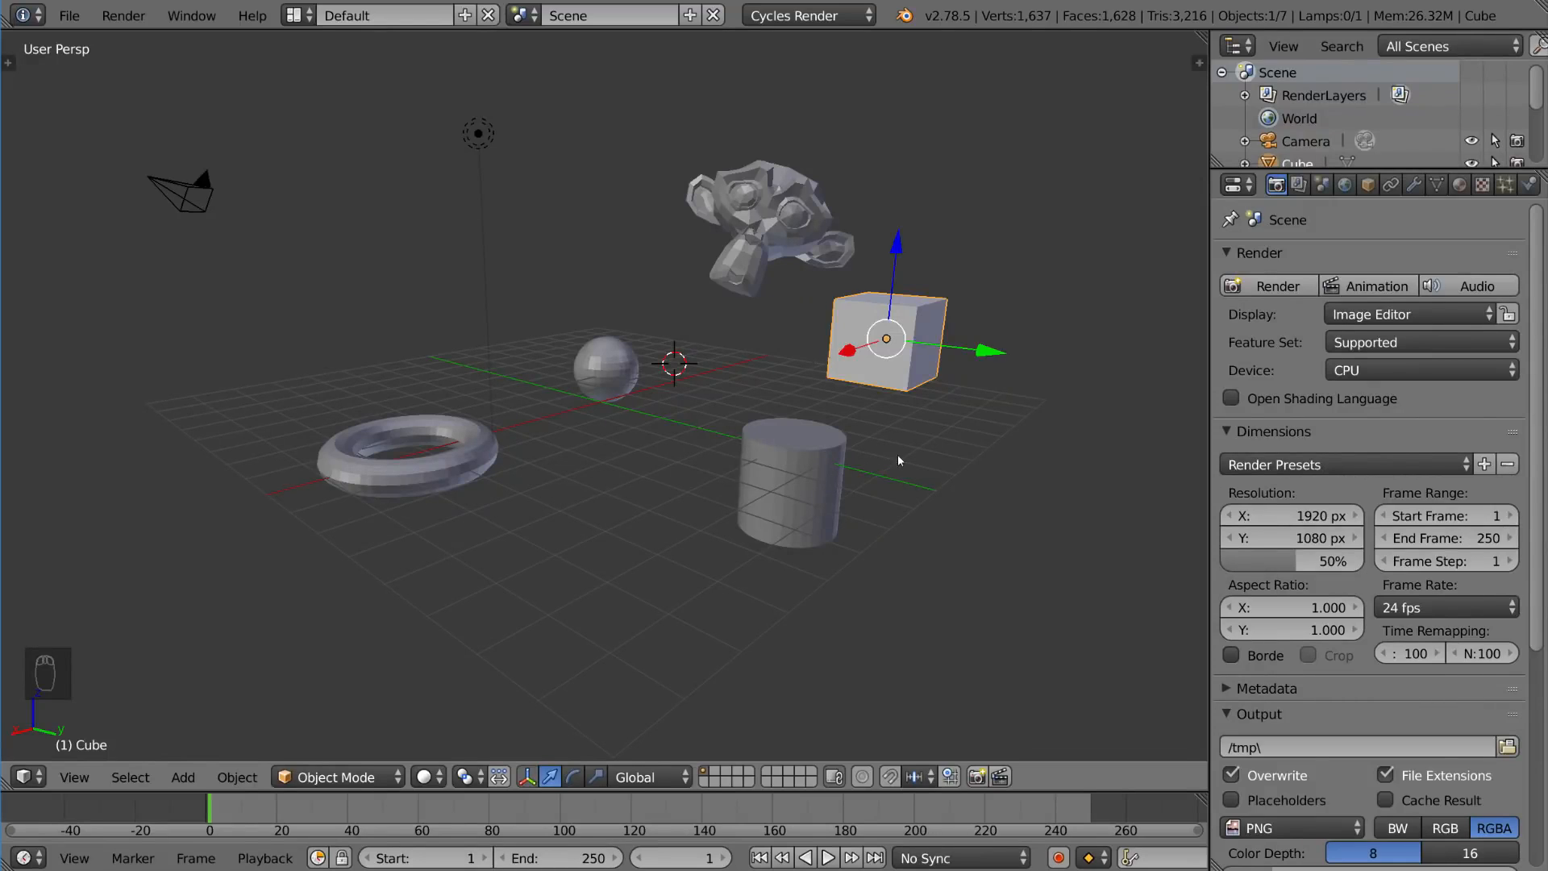
Step: Rotate the cube freely to a tilted orientation
key(r)
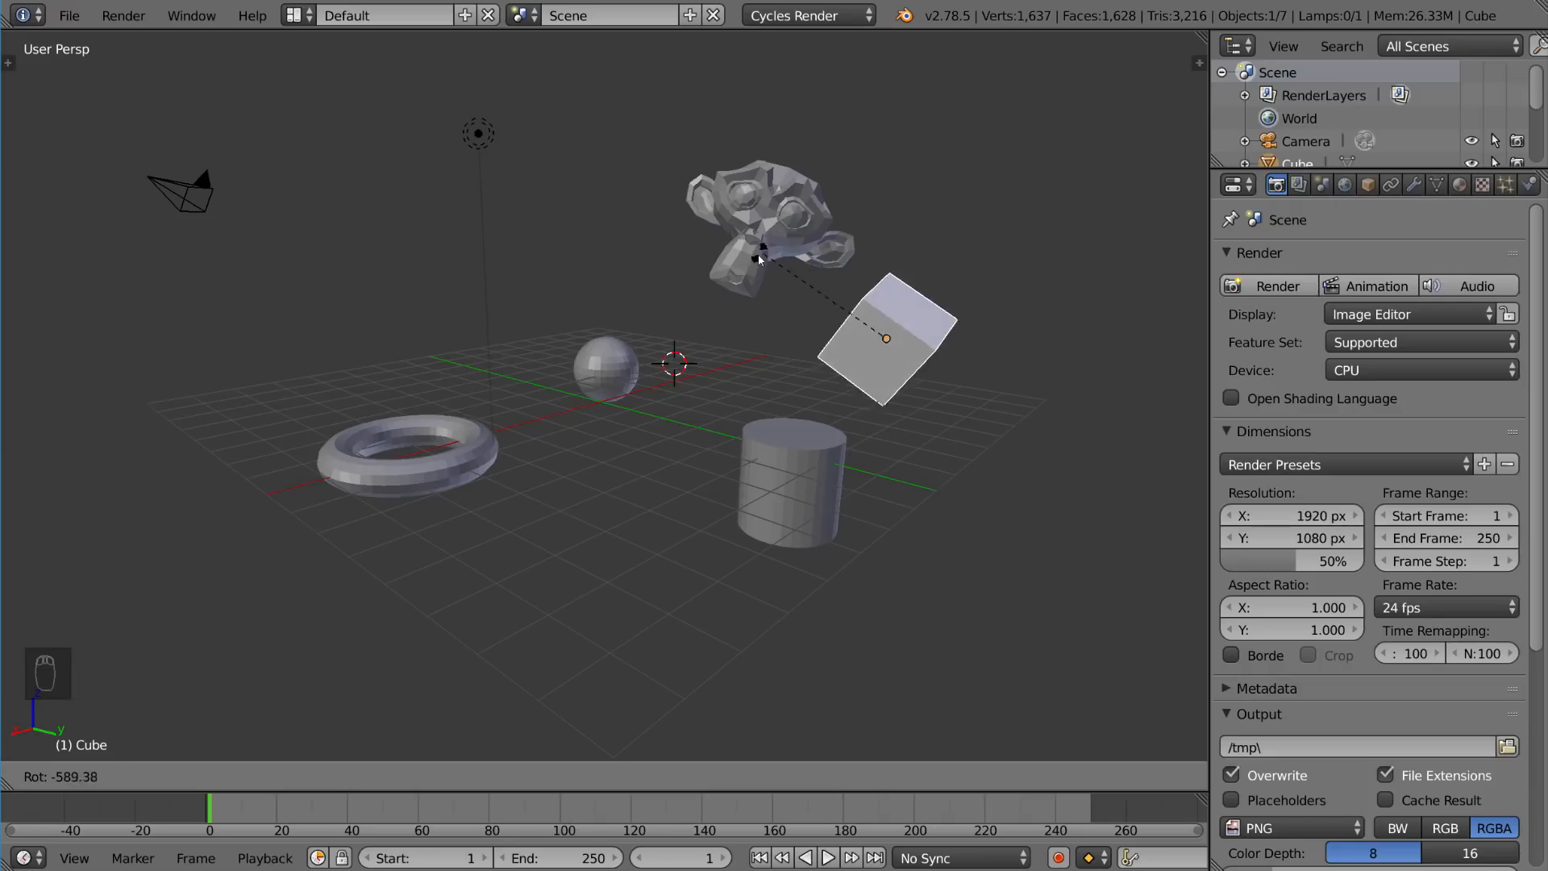
right_click(733, 303)
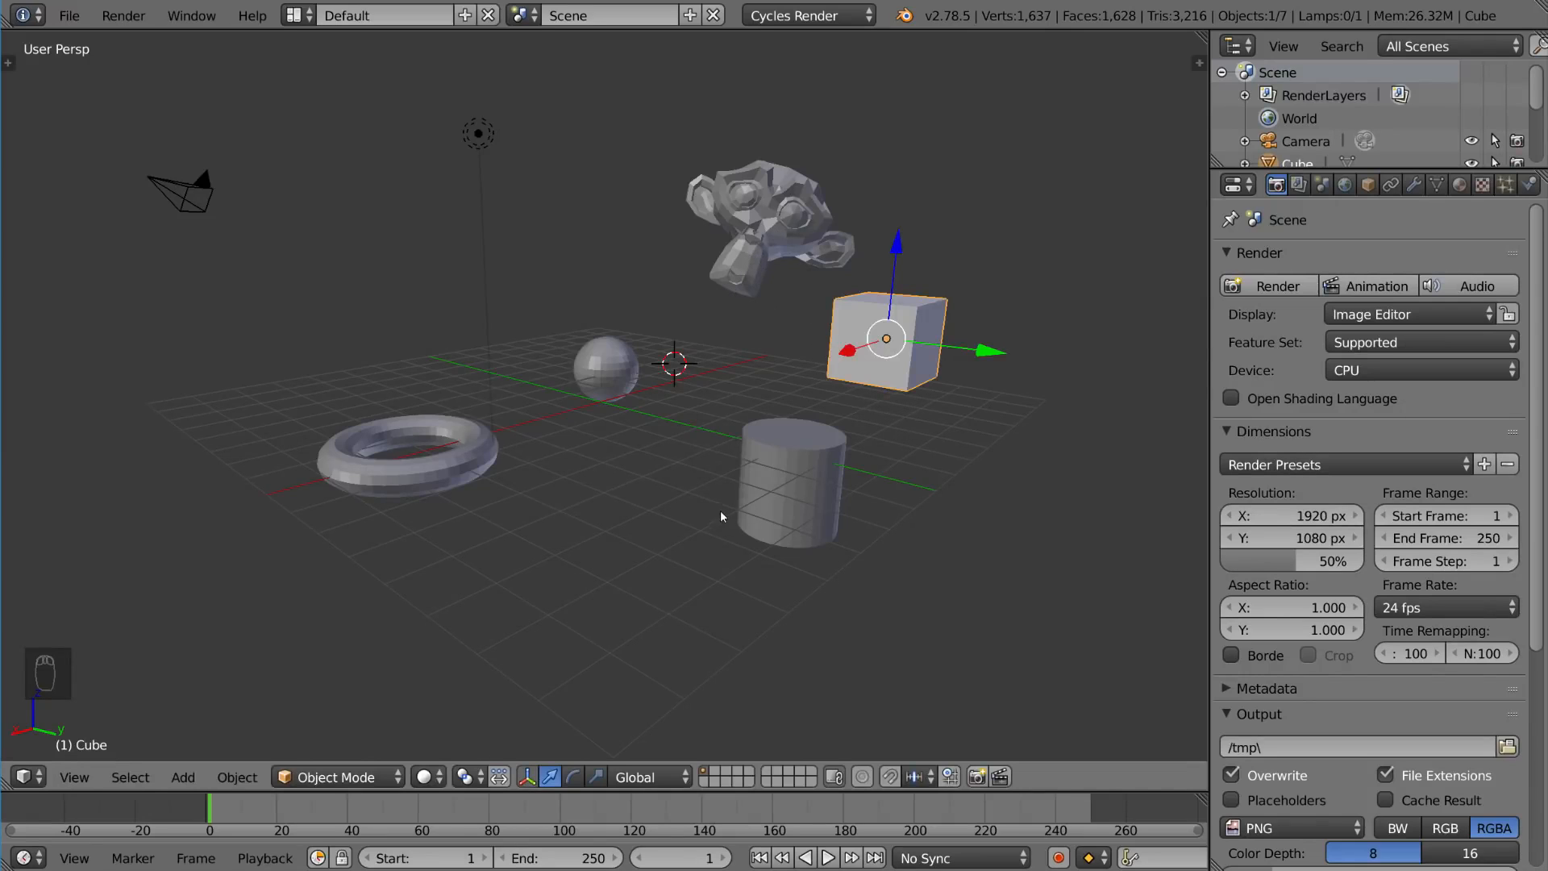
key(r)
click(1058, 354)
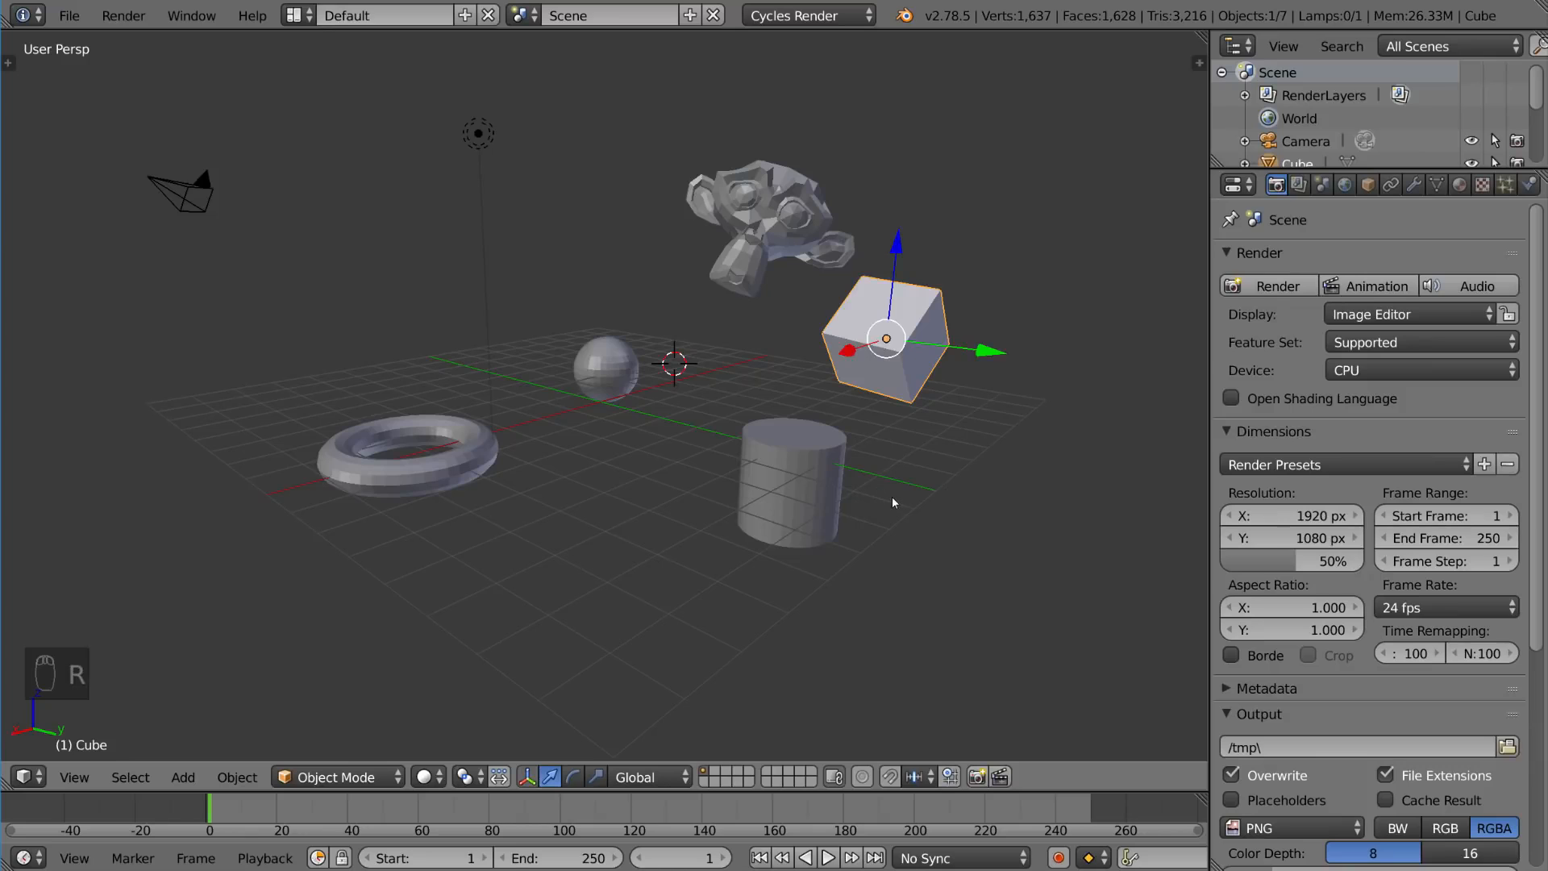
Step: Scale the cube up about 2.3 times, then enlarge it much further
key(s)
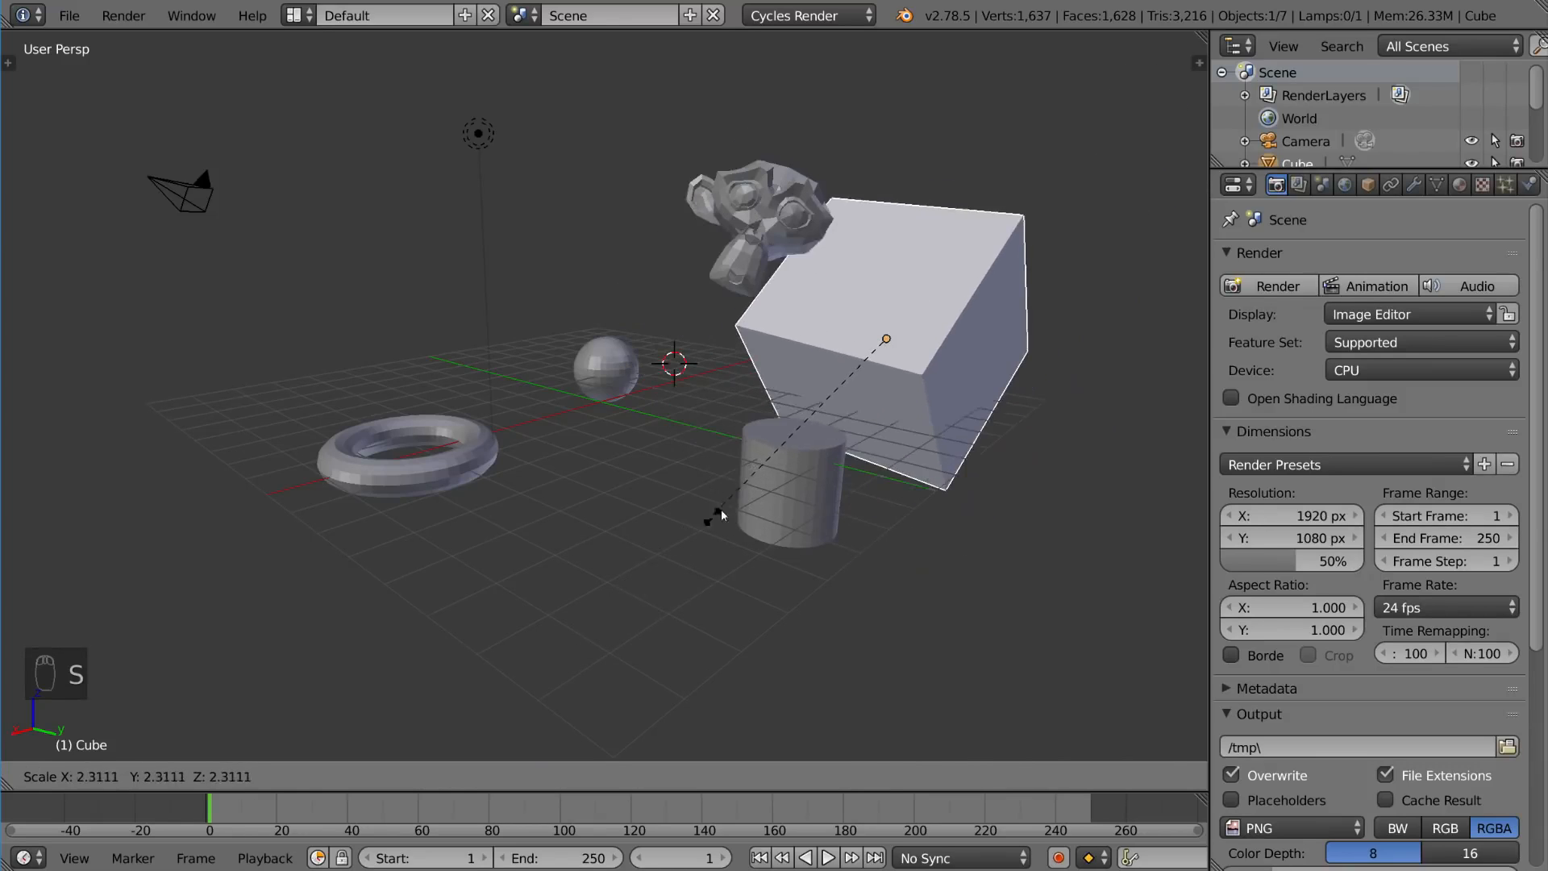
click(772, 468)
key(s)
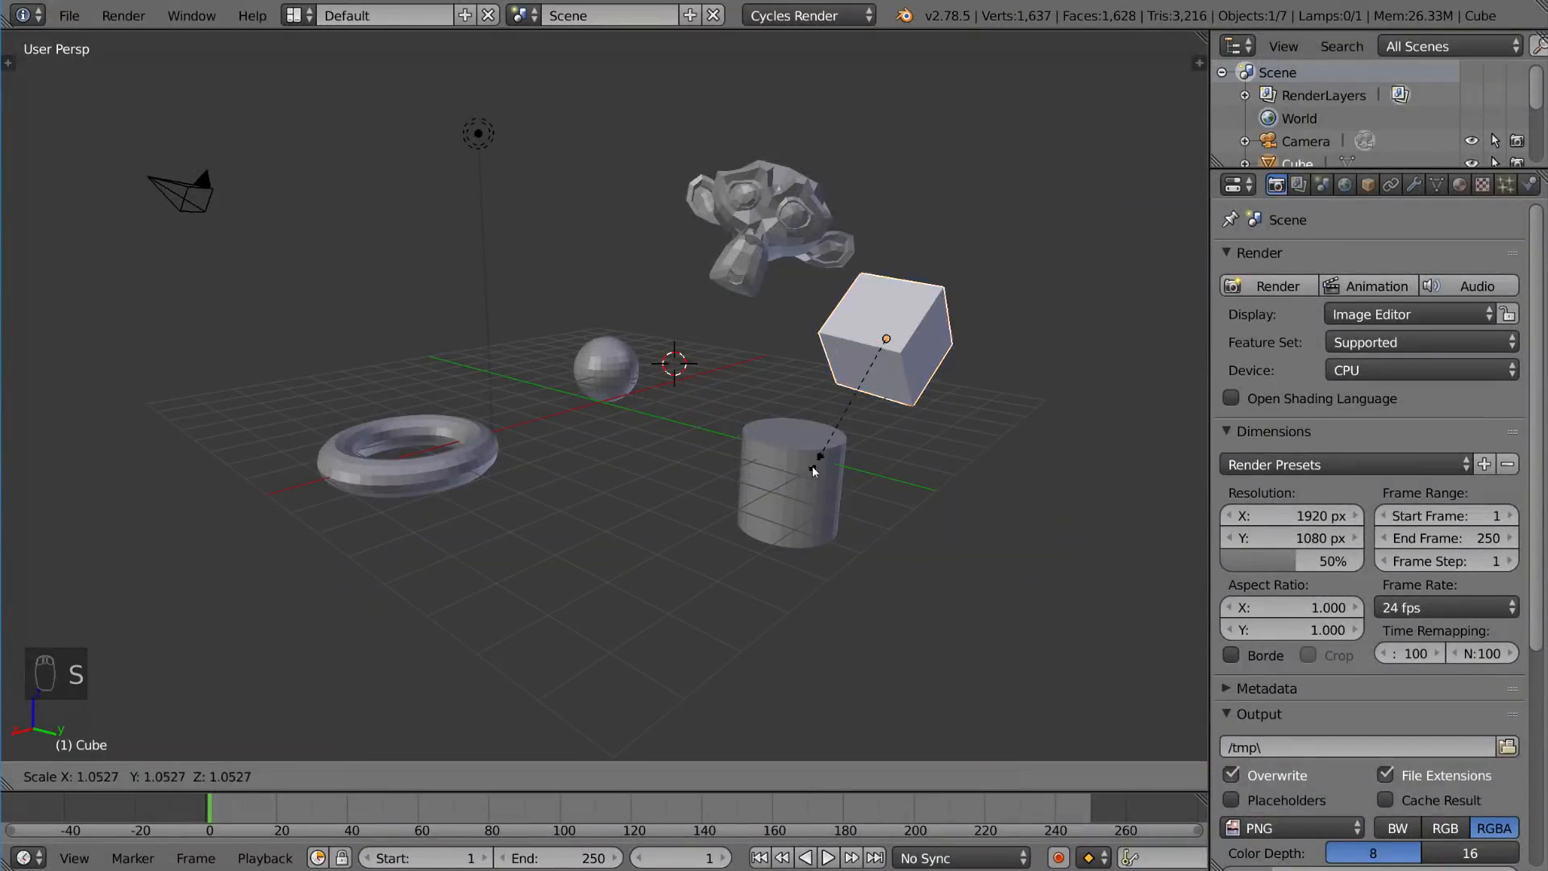
click(359, 626)
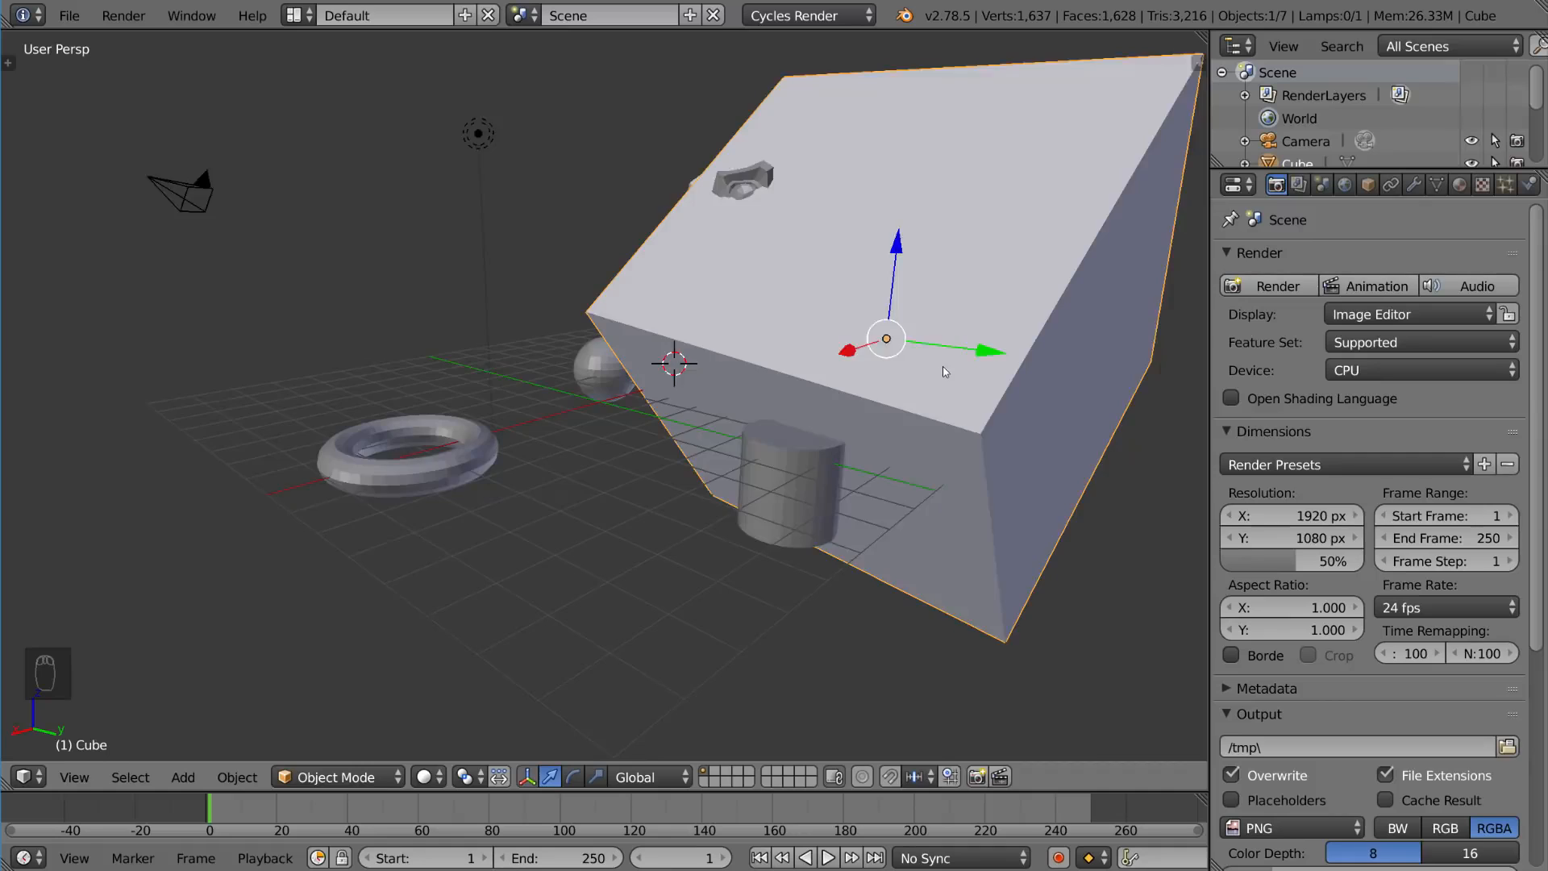
Step: Clear the cube's scale, rotation and location so it returns to the origin
scroll(942, 366, down, 1)
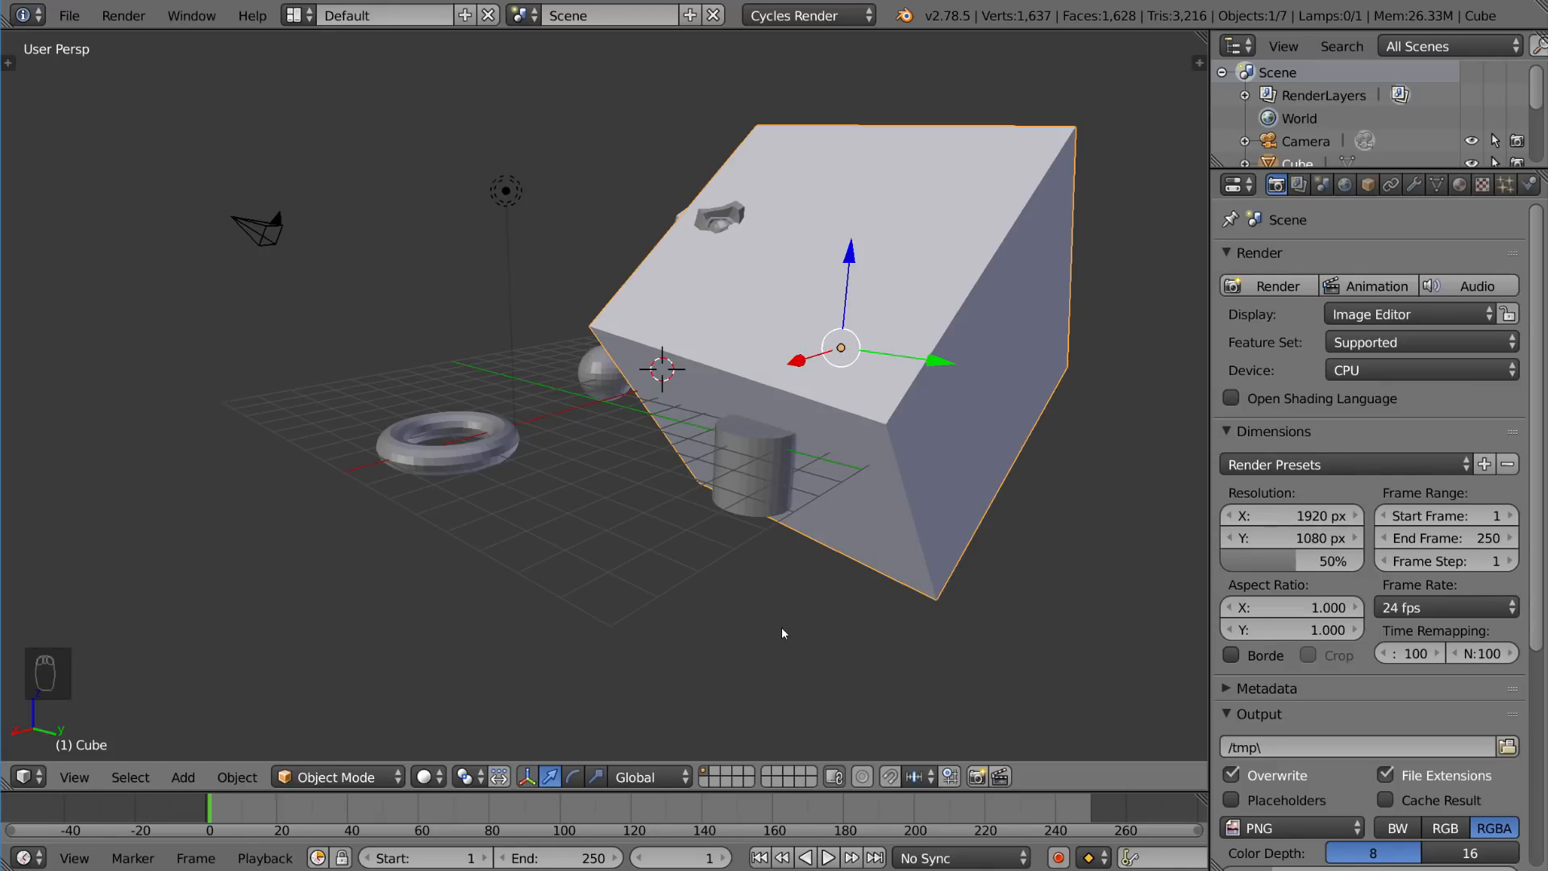
key(alt+s)
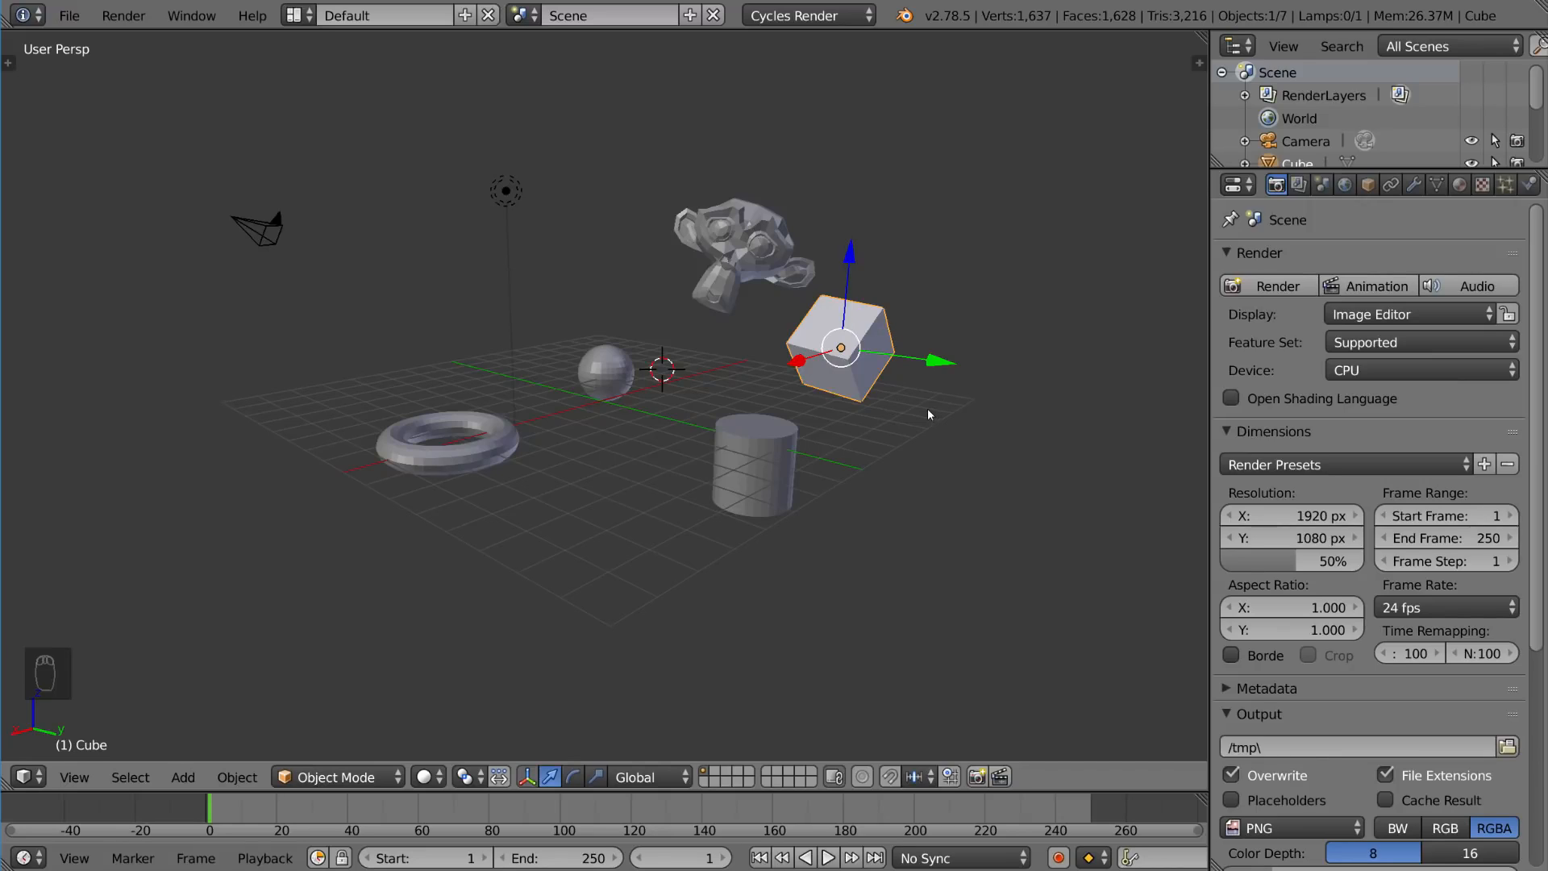
key(alt+r)
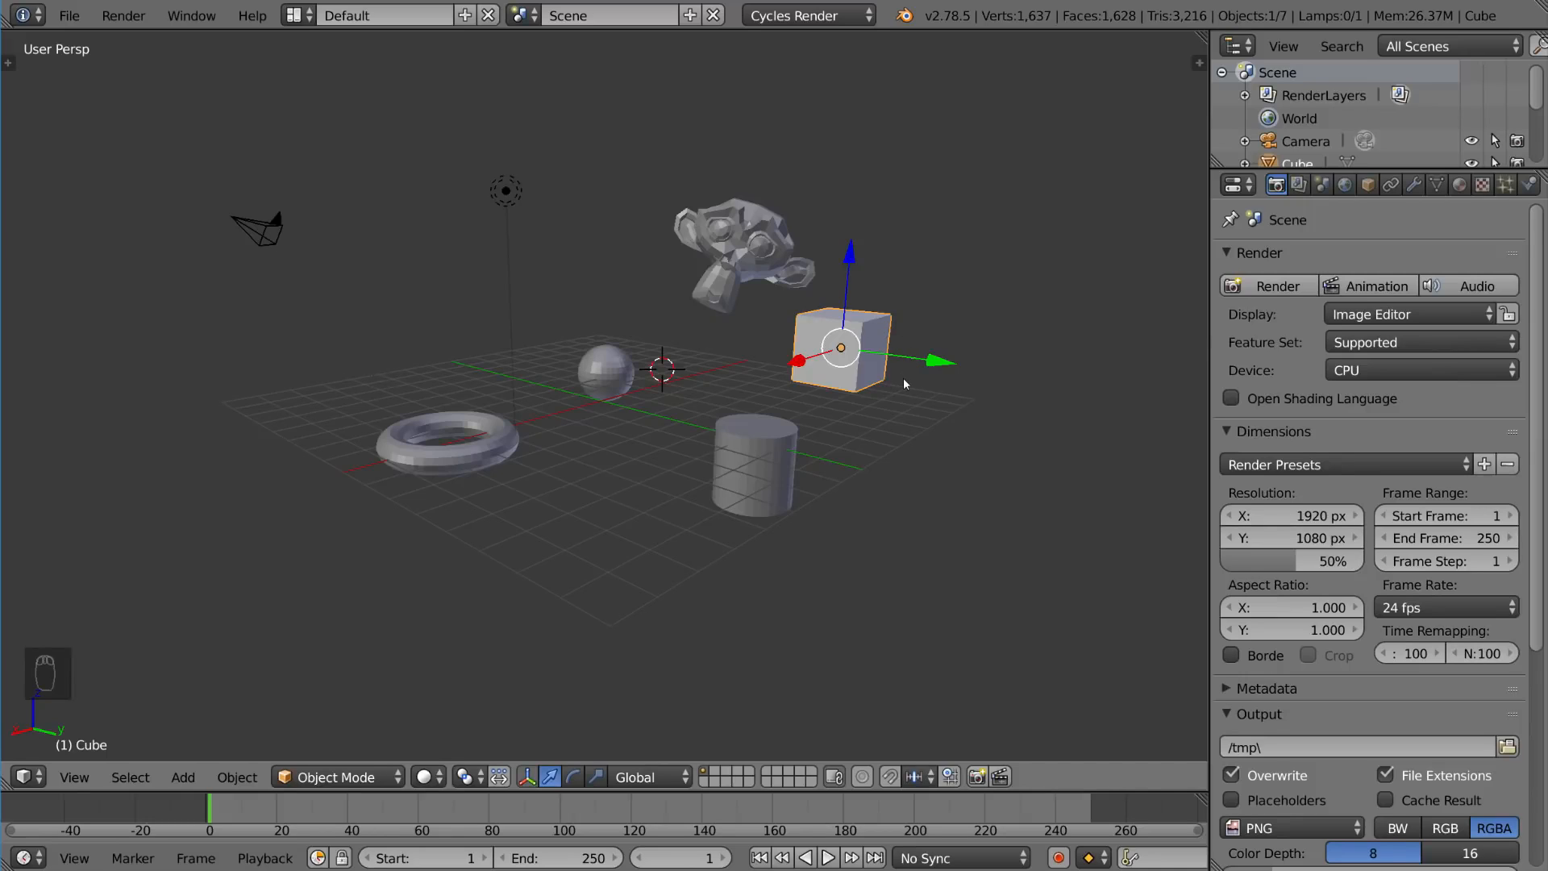
key(alt+g)
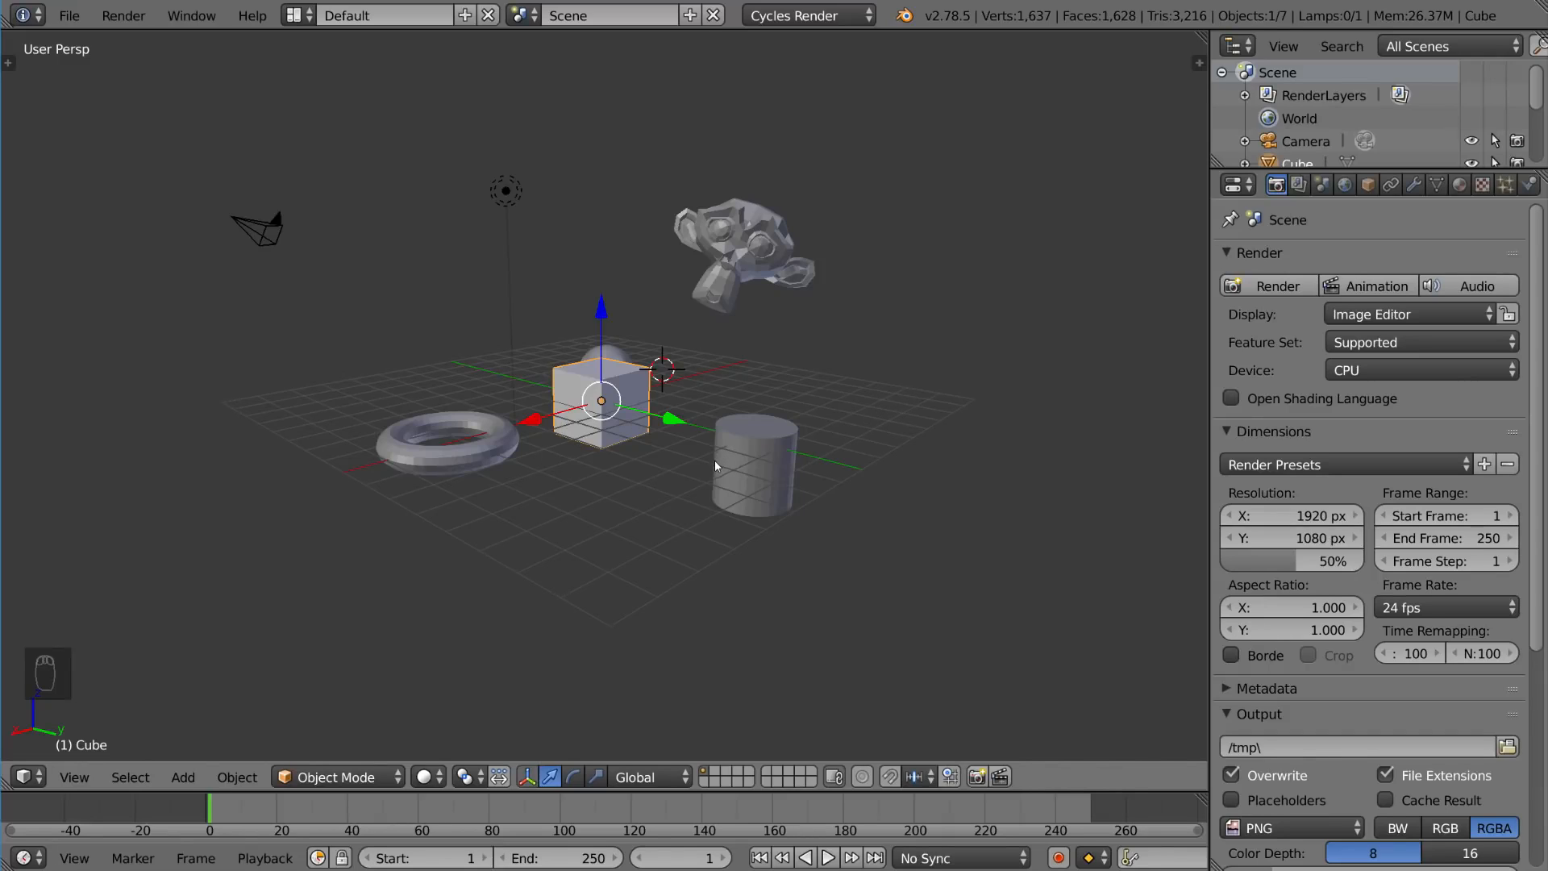
Step: Grab the cube, cycling through the X, Y and Z axis constraints, and move it up along Z
key(g)
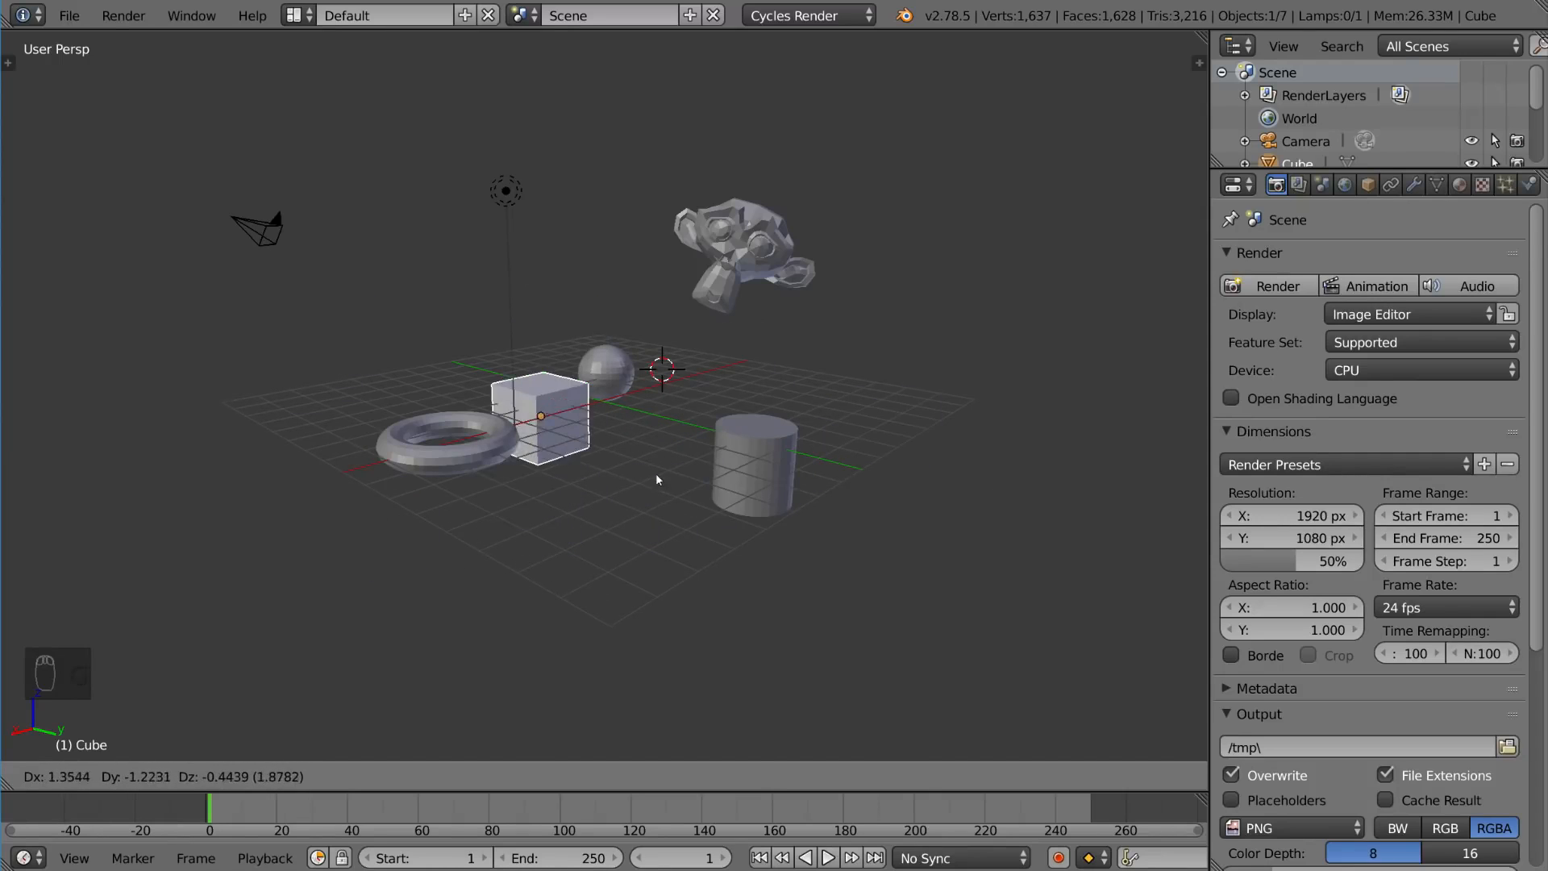
key(x)
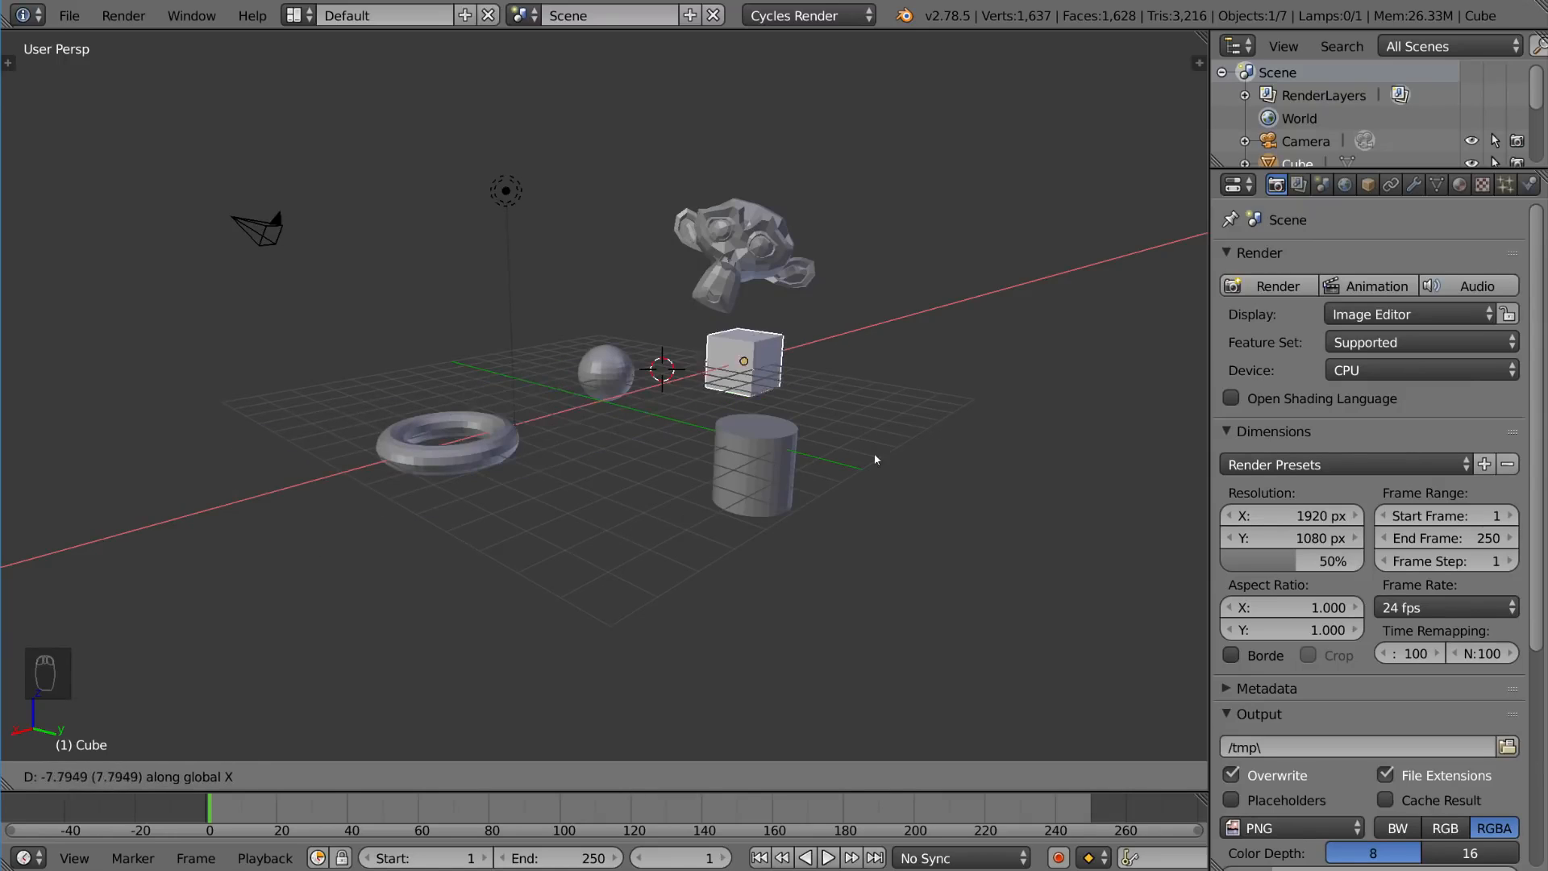
key(y)
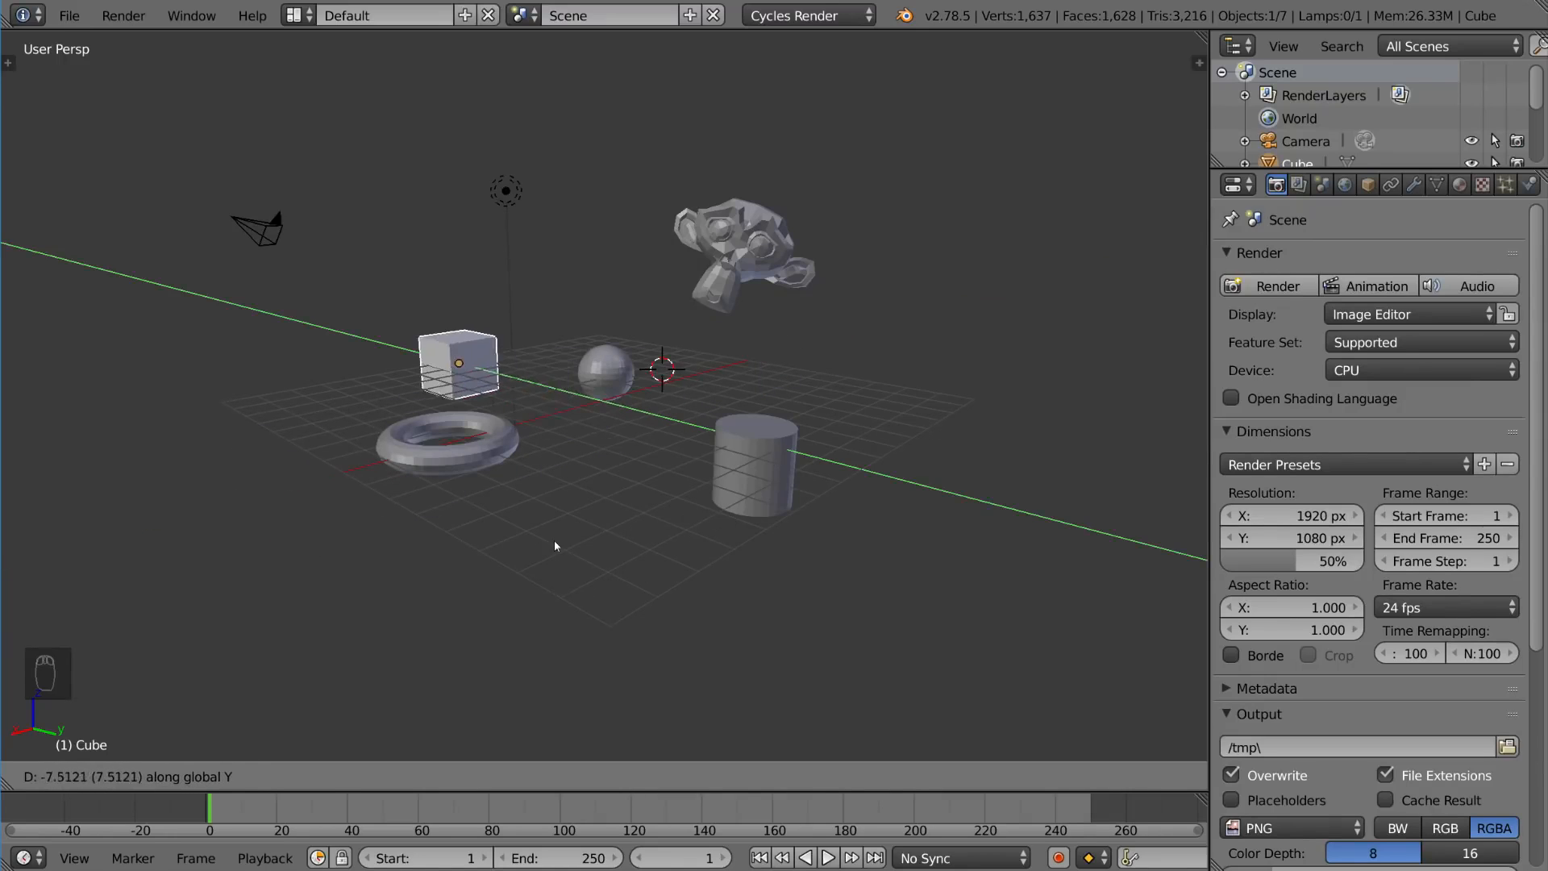
key(z)
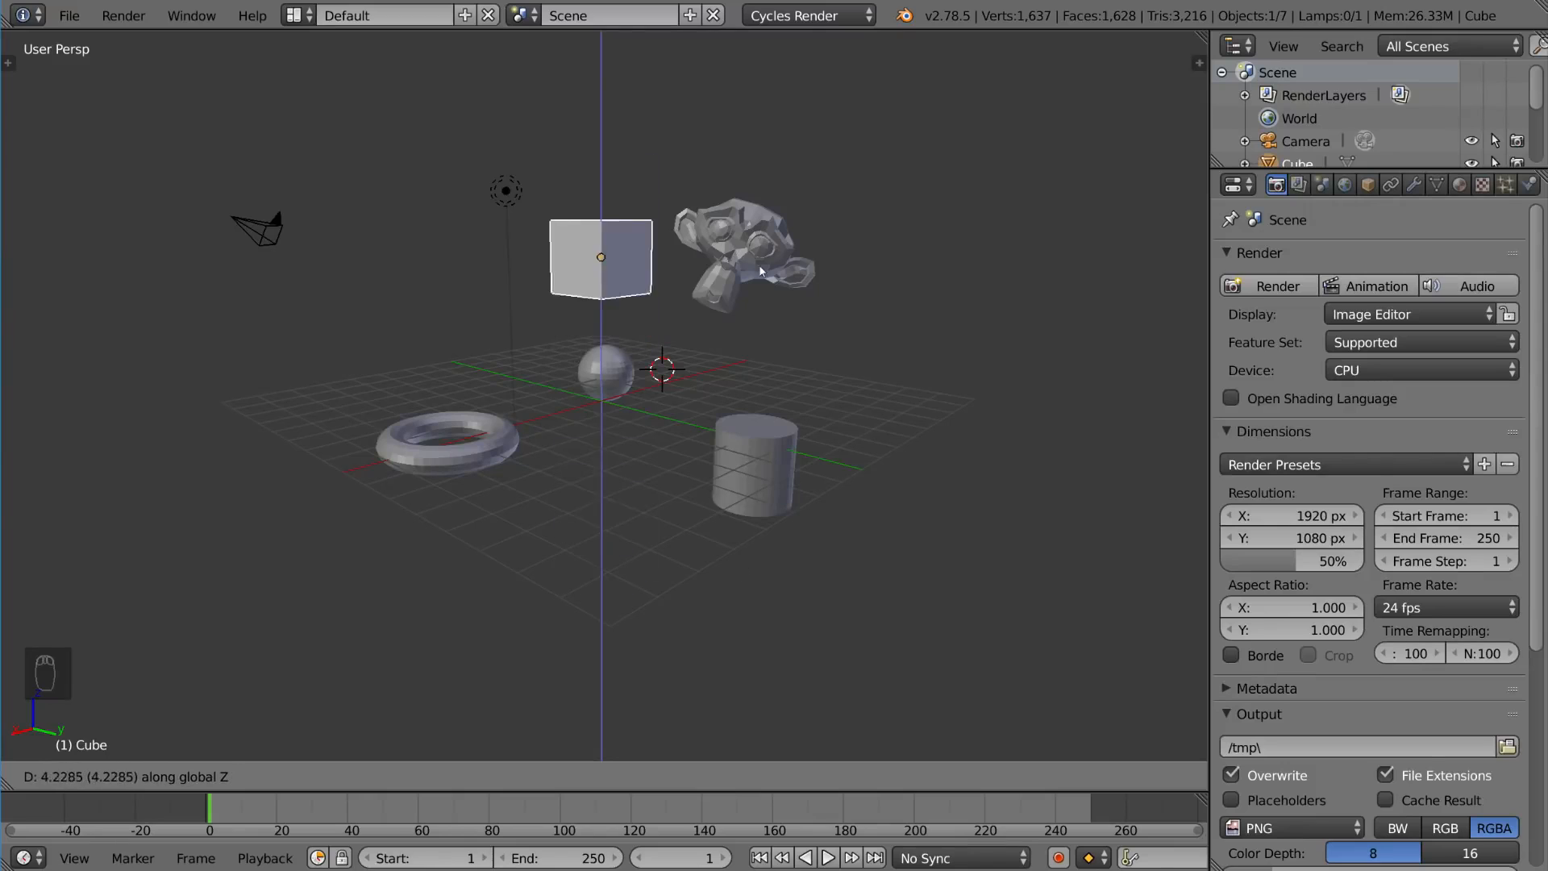
click(838, 395)
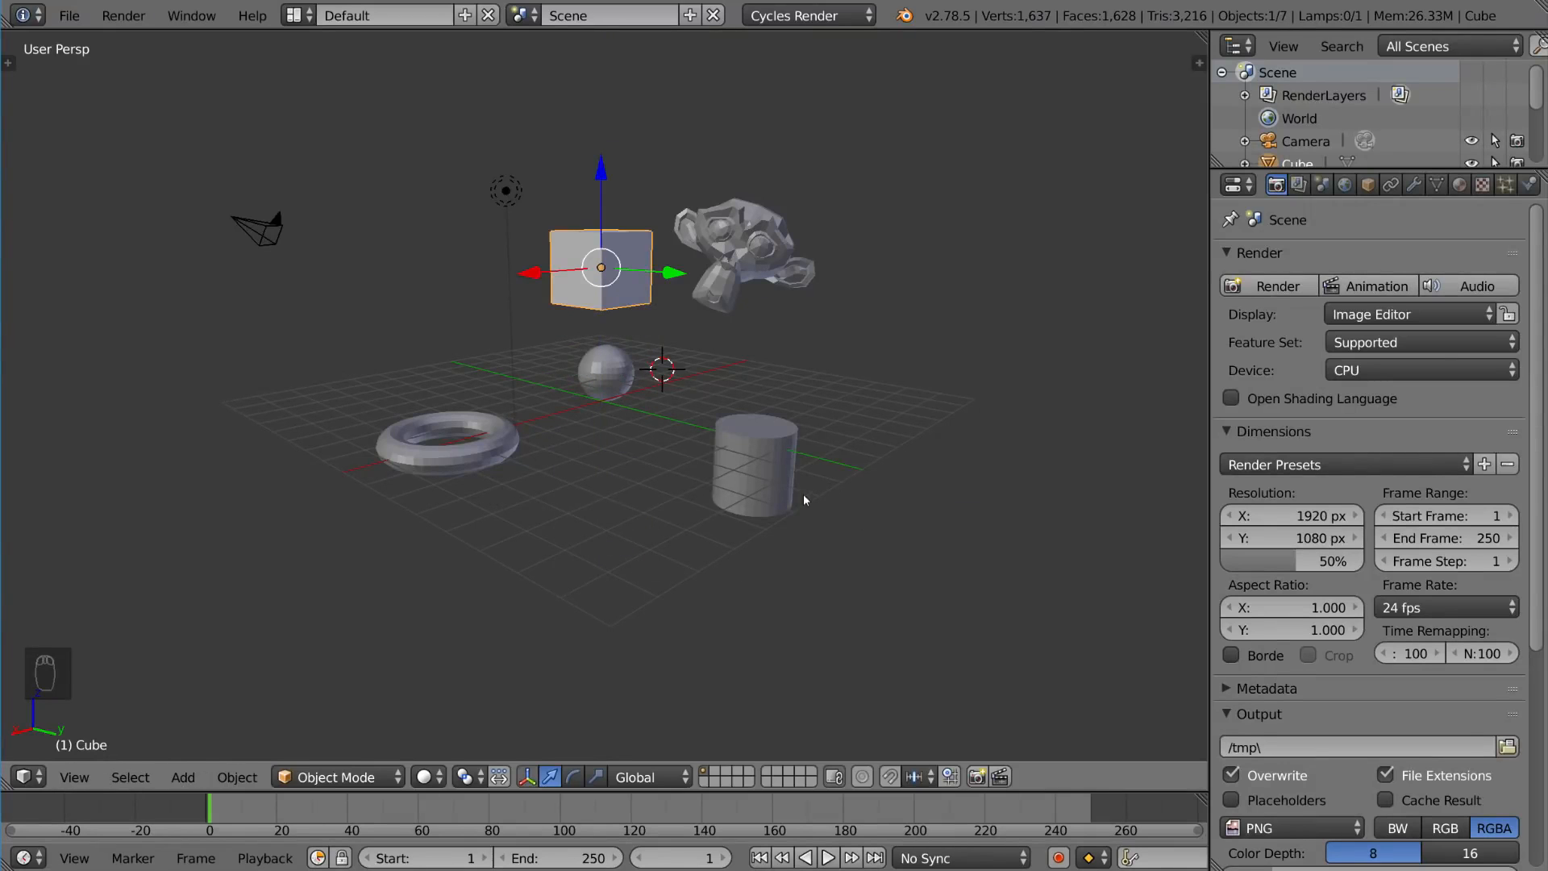
Step: Rotate the cube, cycling through the X, Y and Z axis constraints, and rotate it around global Z
key(r)
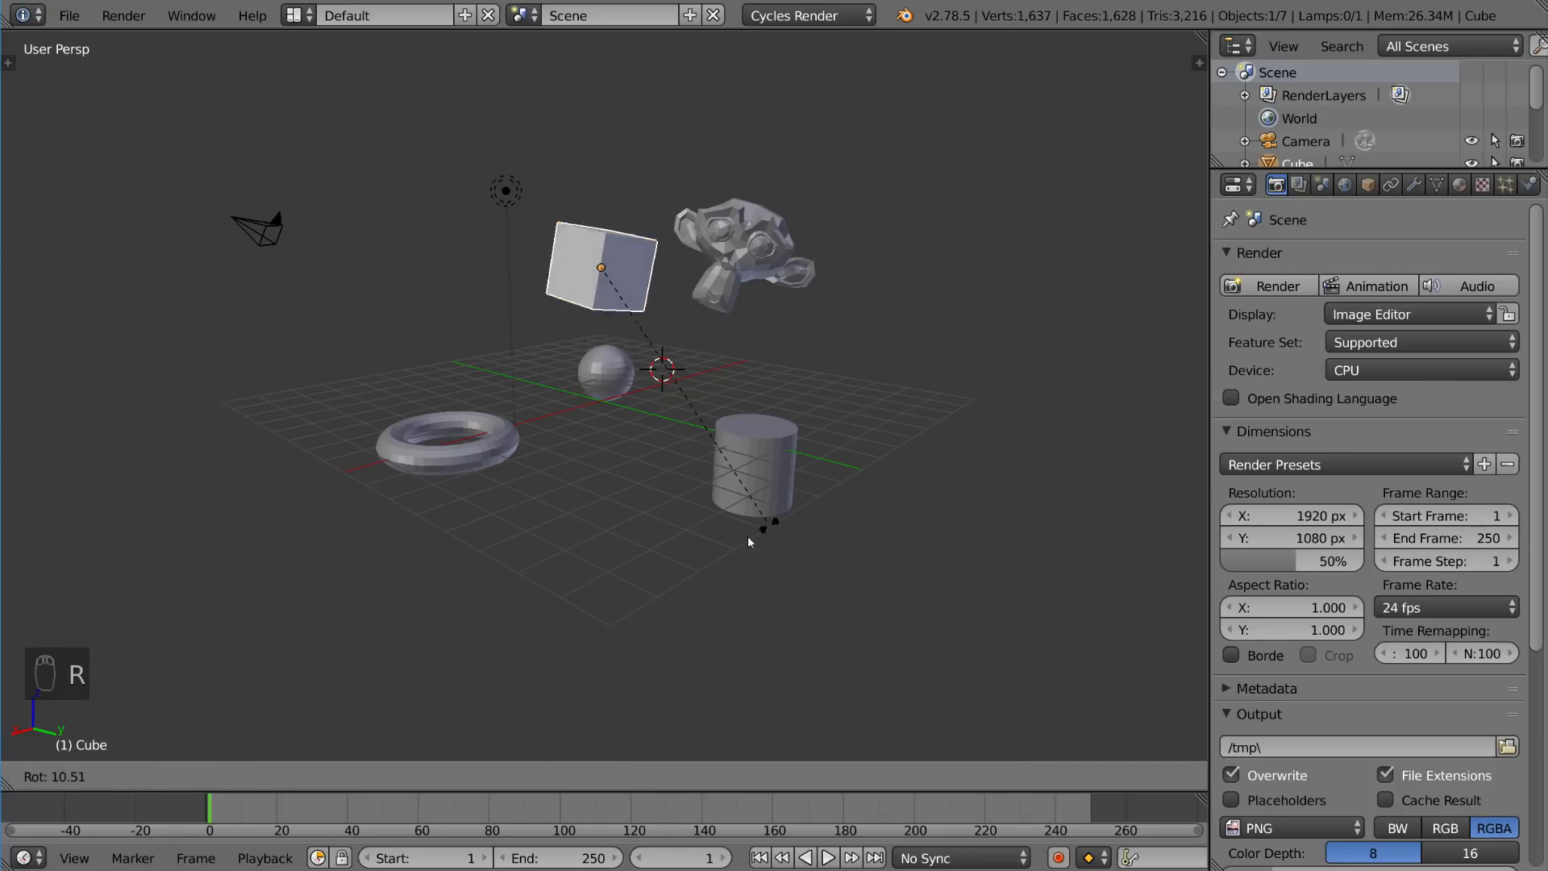
key(x)
key(y)
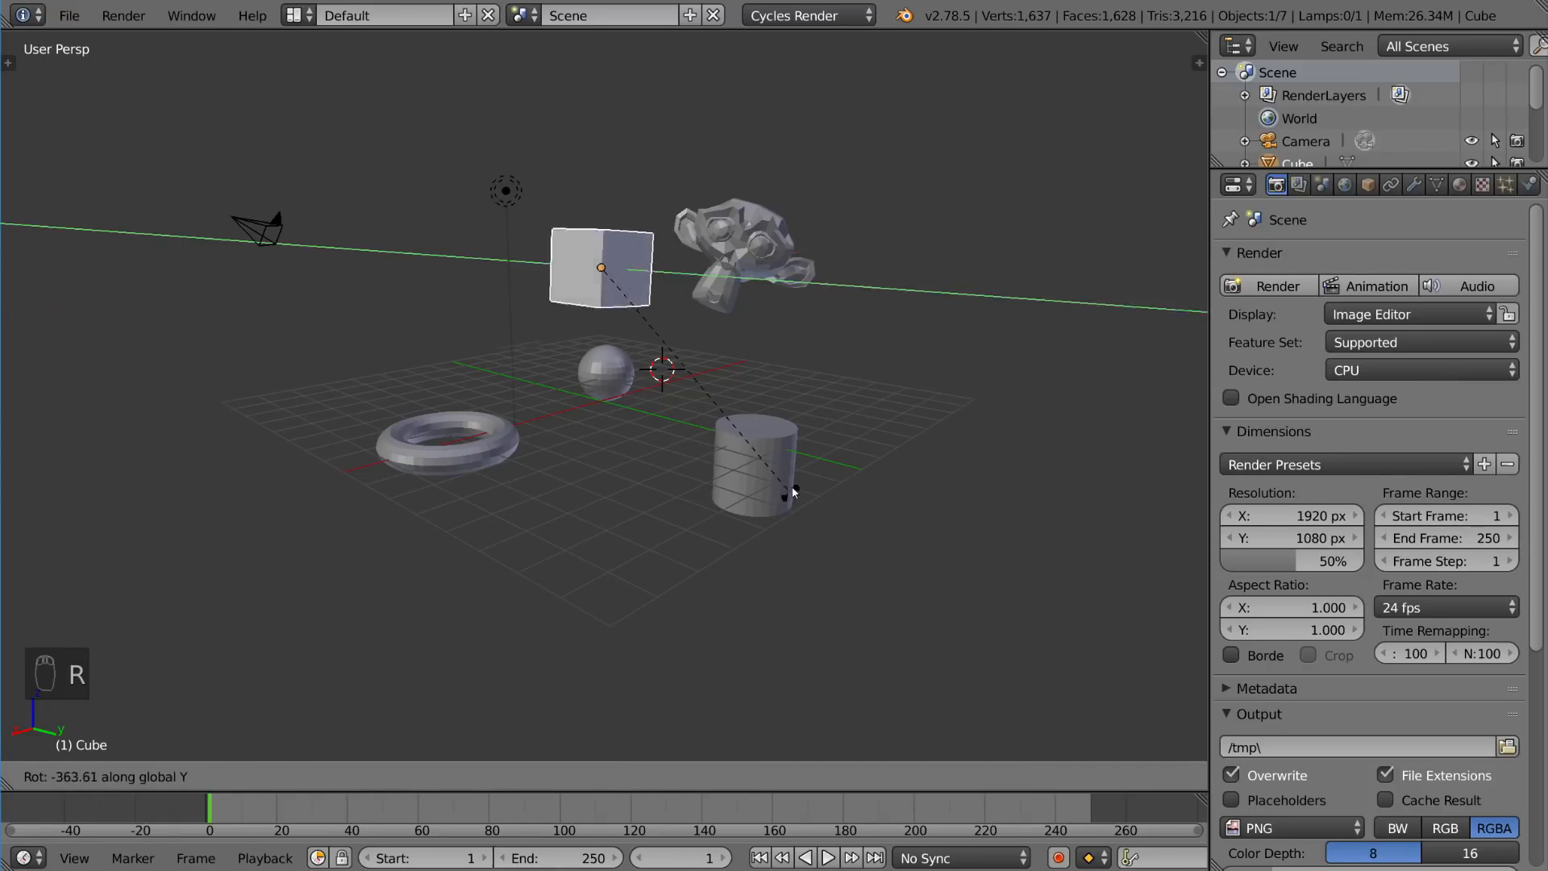
key(z)
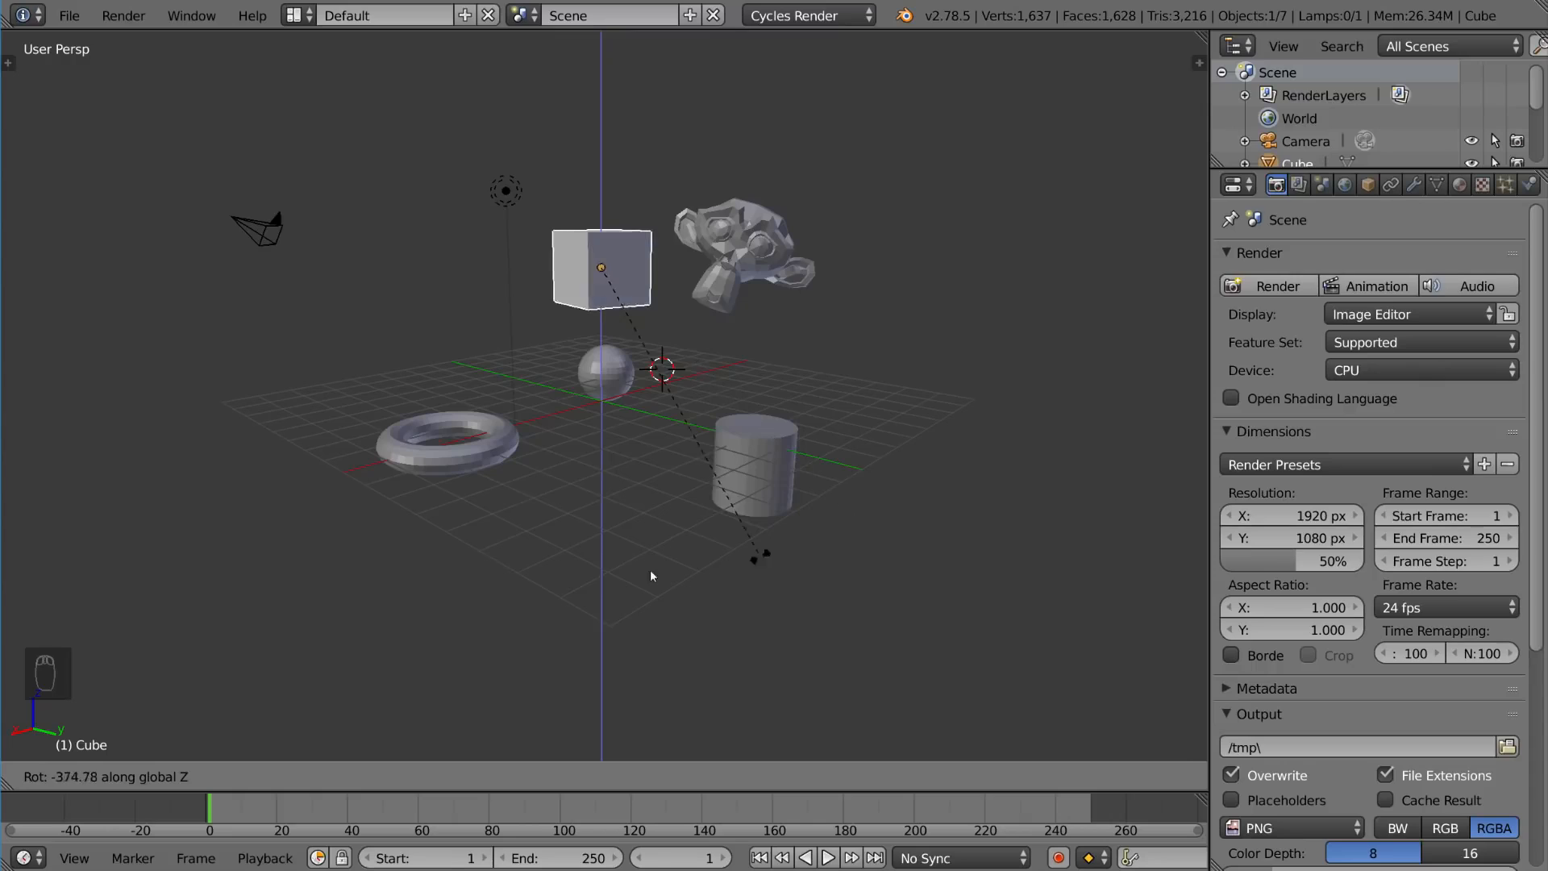
click(822, 555)
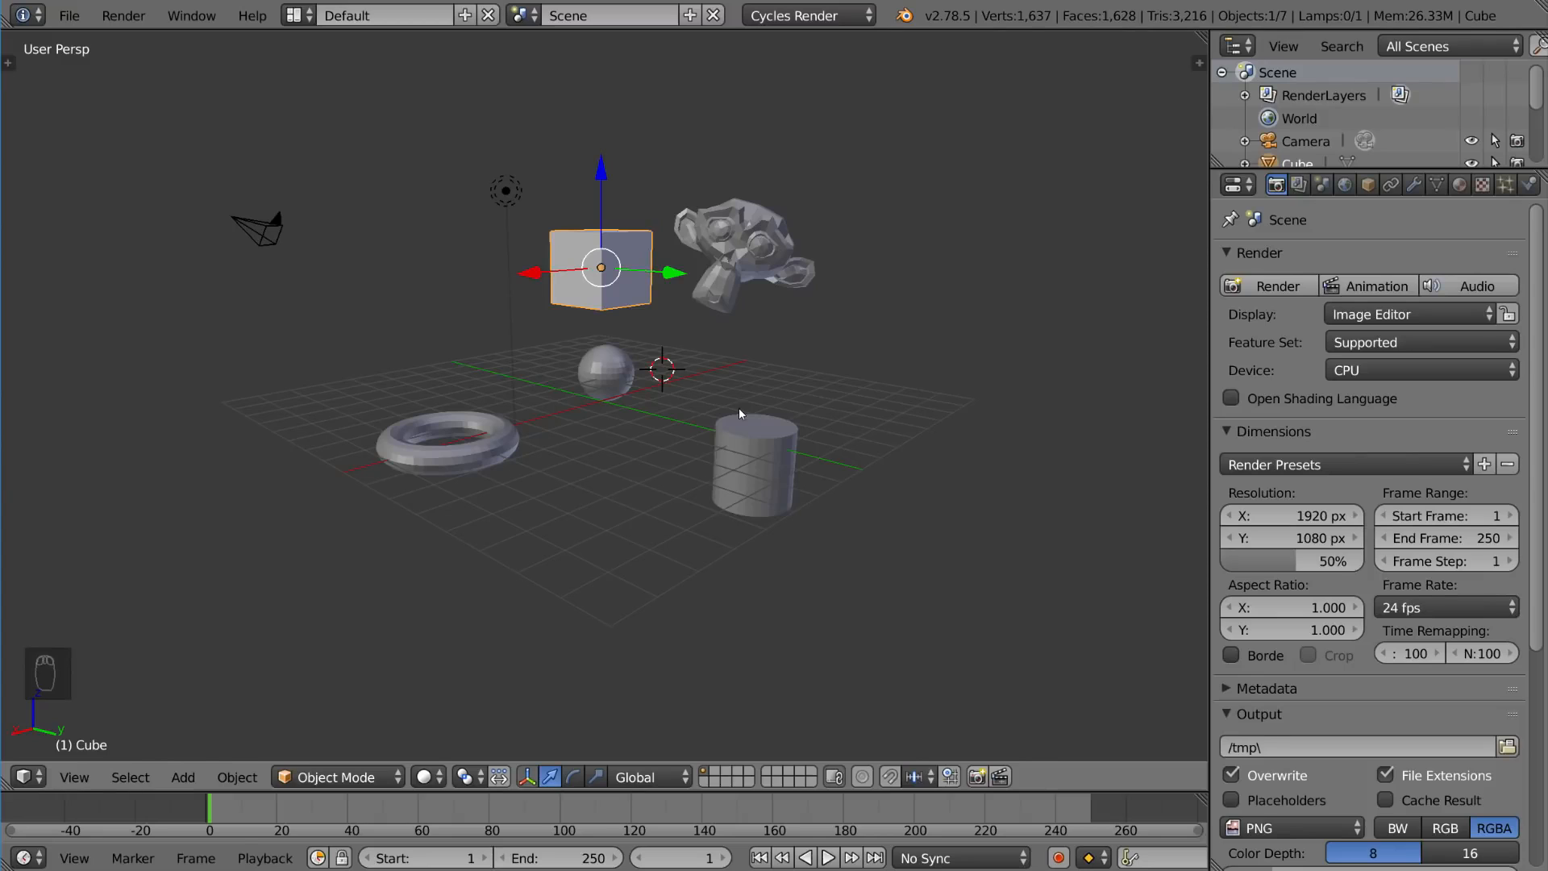
key(r)
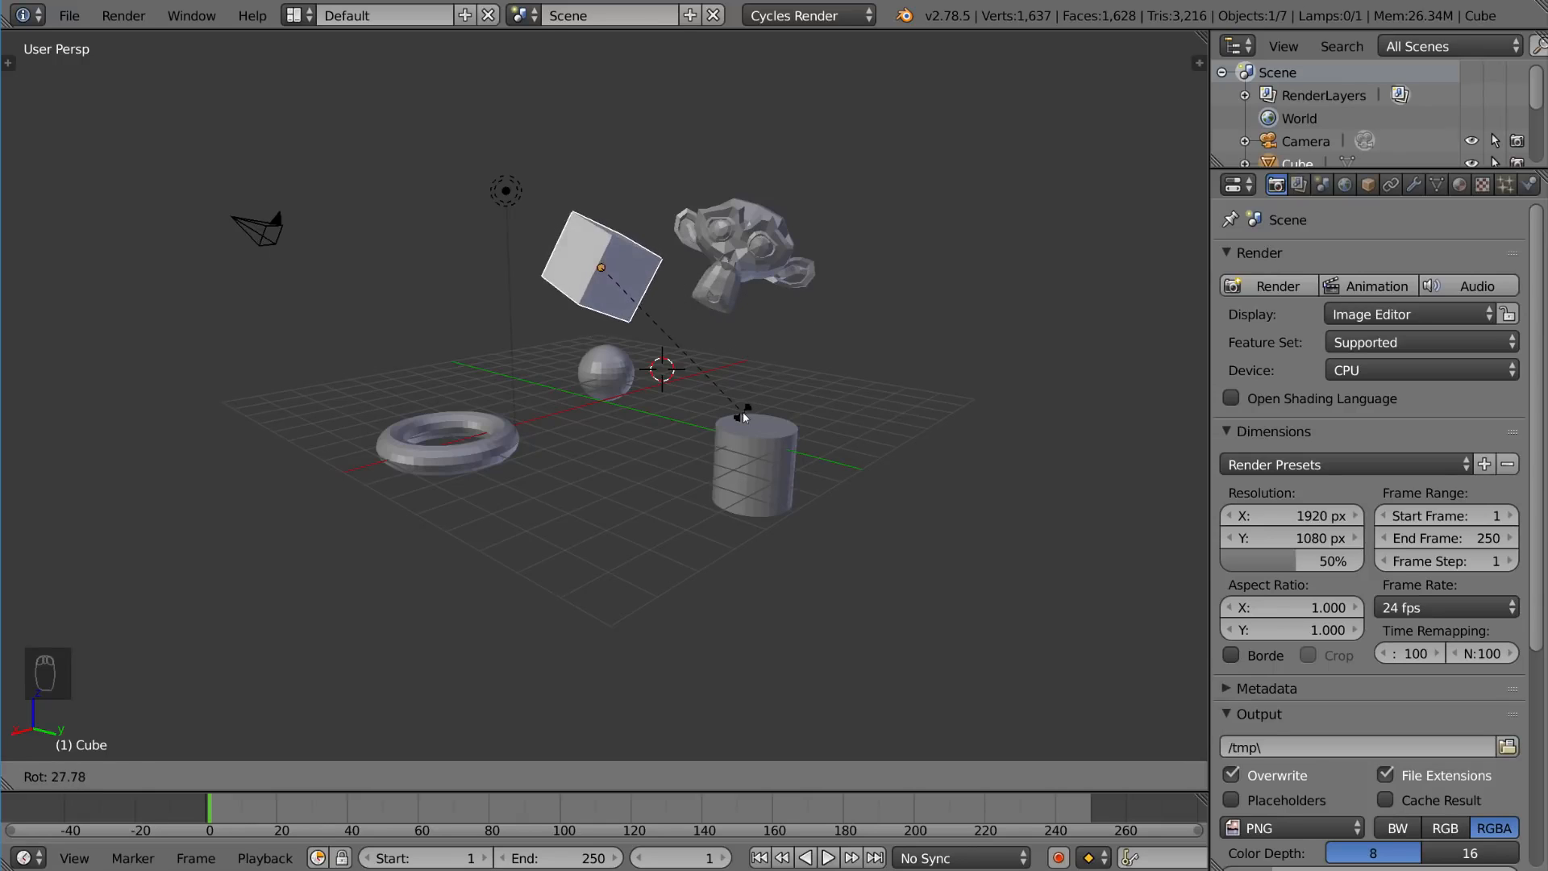
key(r)
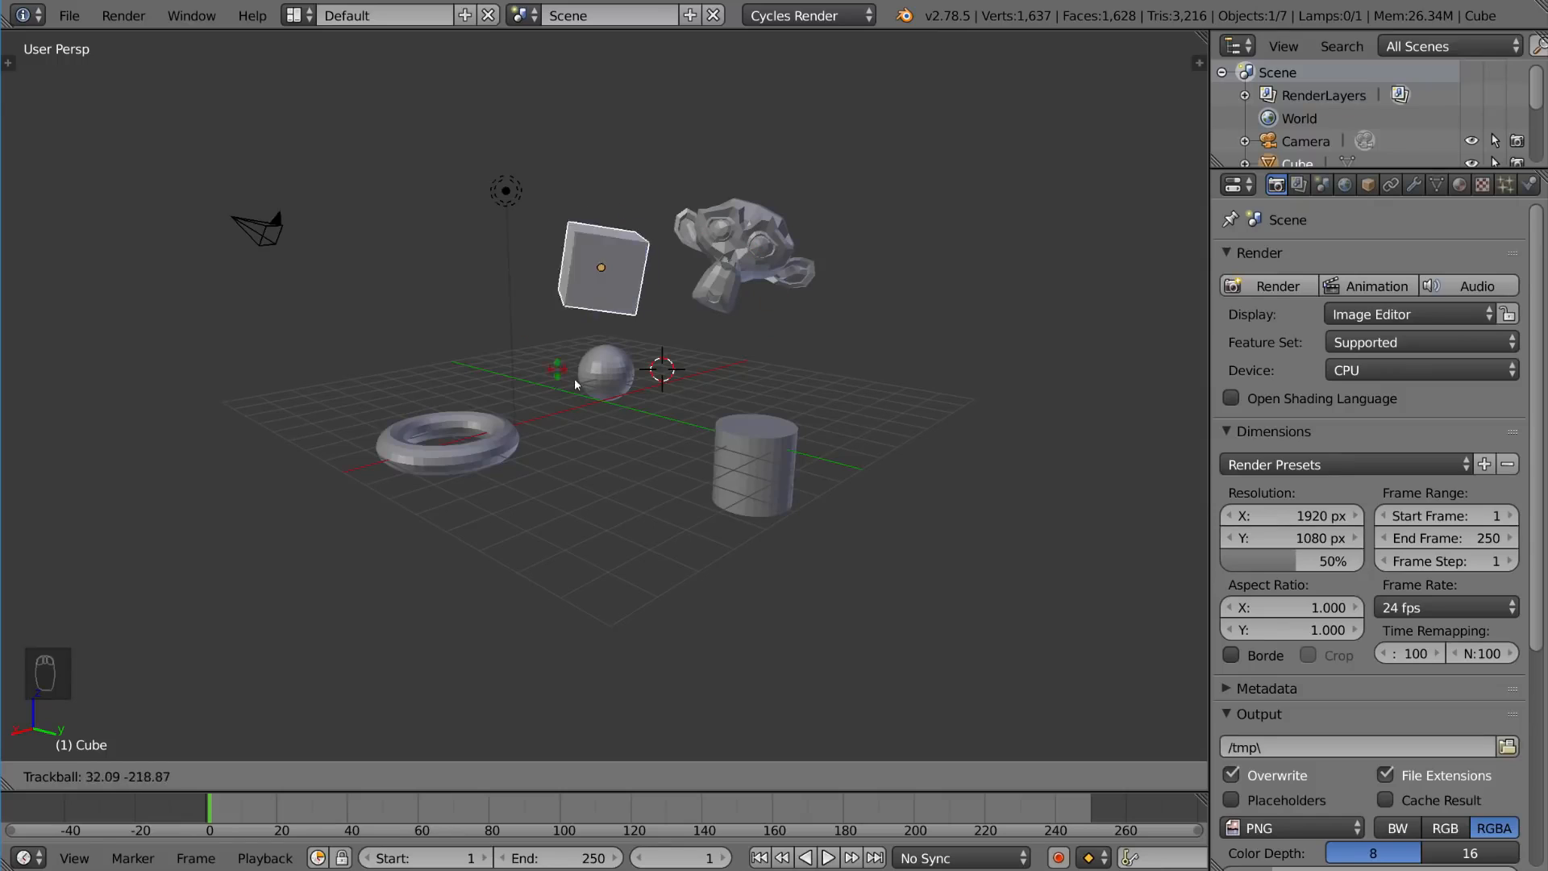
key(Escape)
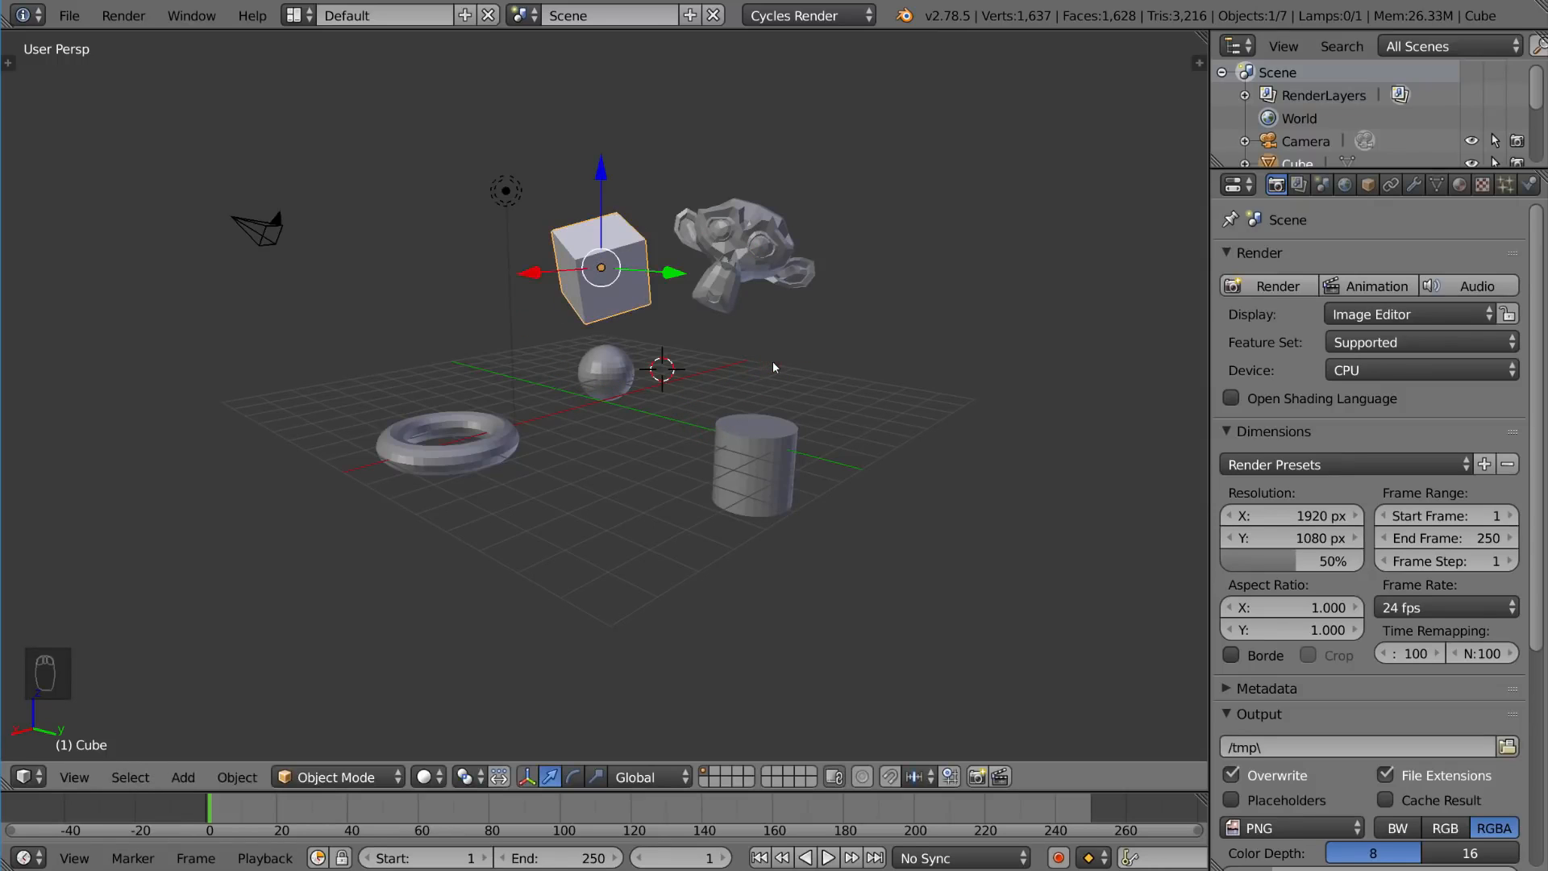
key(r)
key(r)
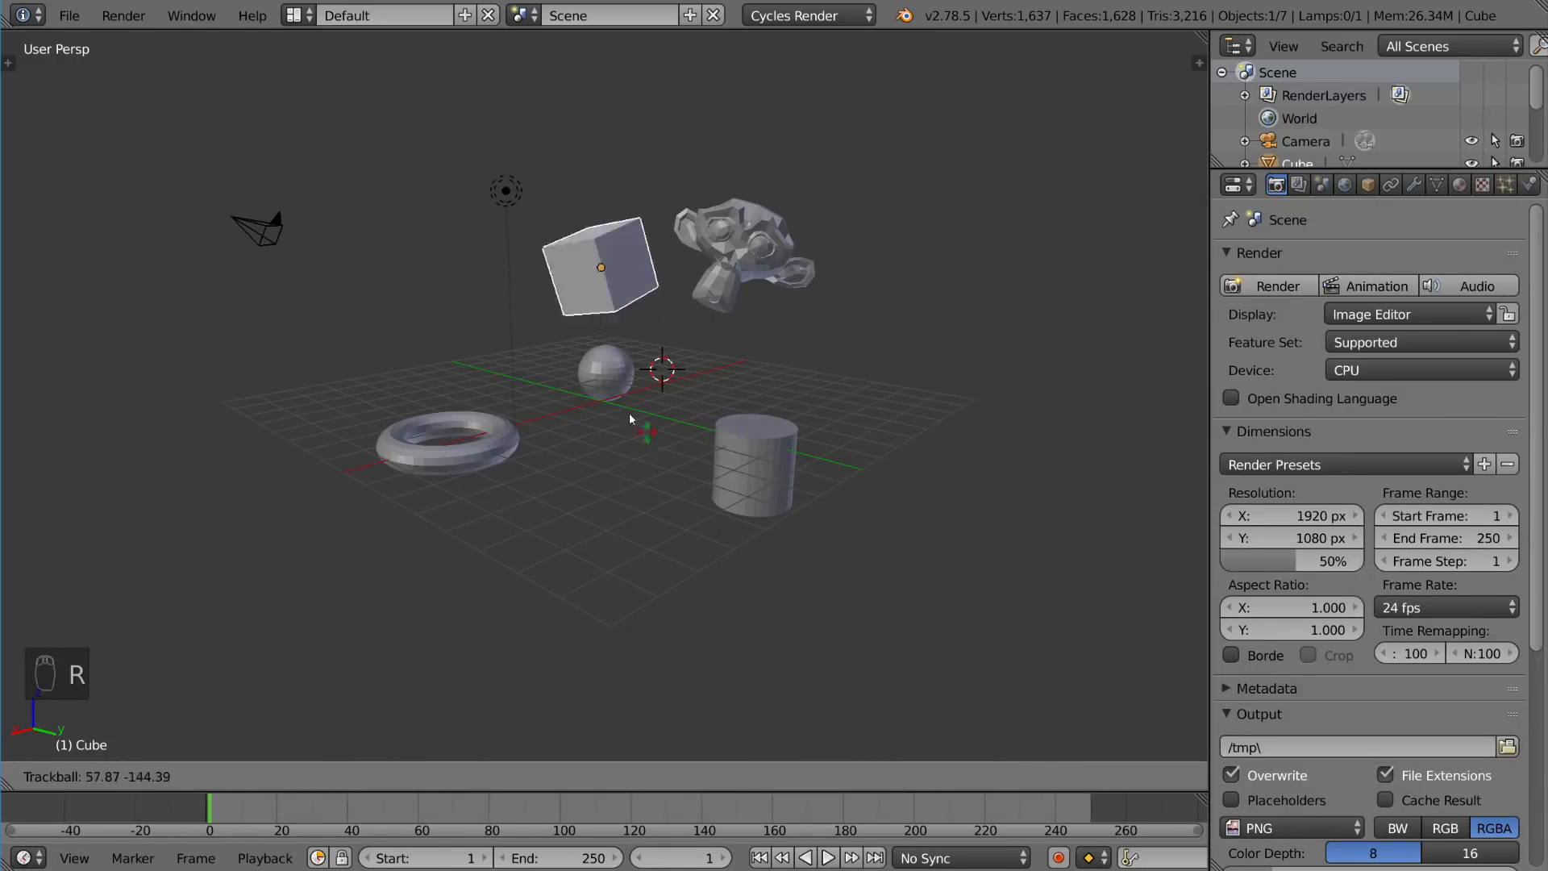
right_click(610, 352)
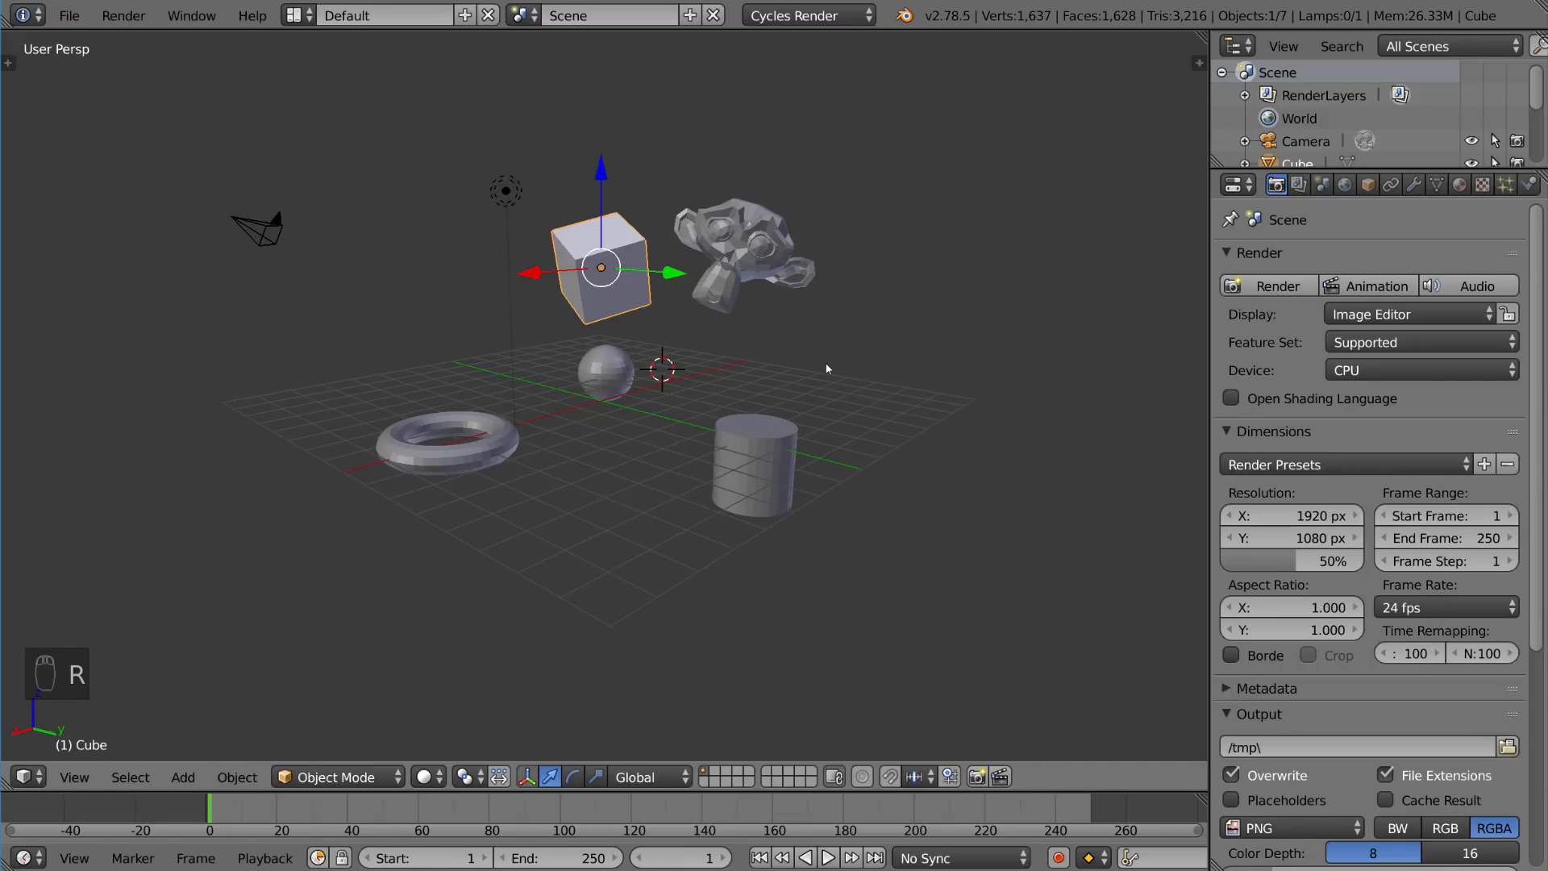
Step: Clear the cube's rotation
key(s)
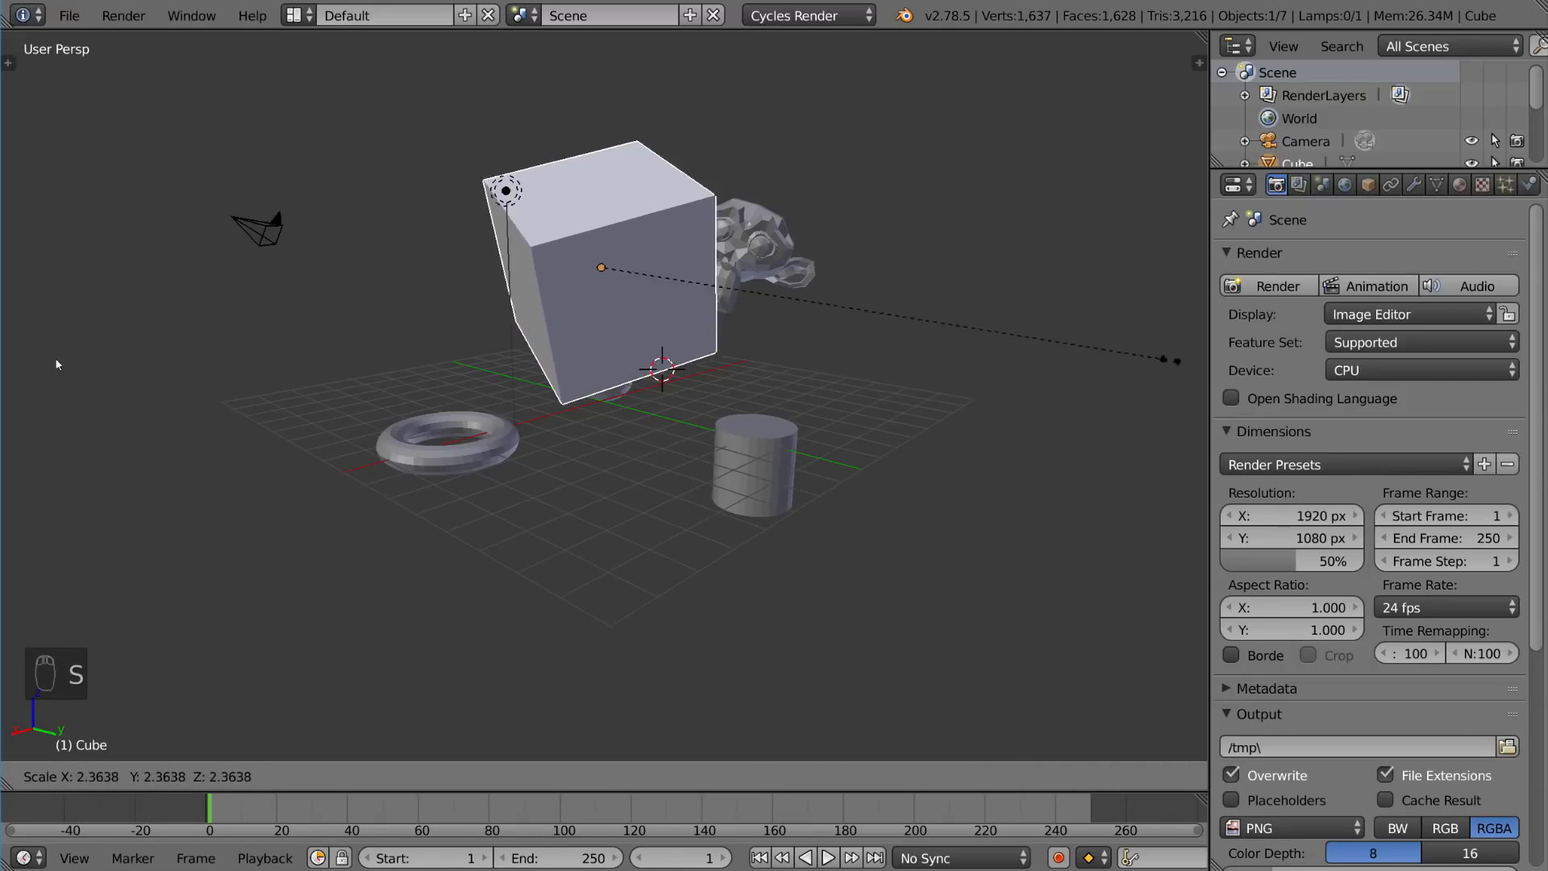
right_click(1205, 358)
key(alt+r)
Step: Try scaling the cube along its local X axis, then along its local Y axis, cancelling each
key(s)
key(x)
key(x)
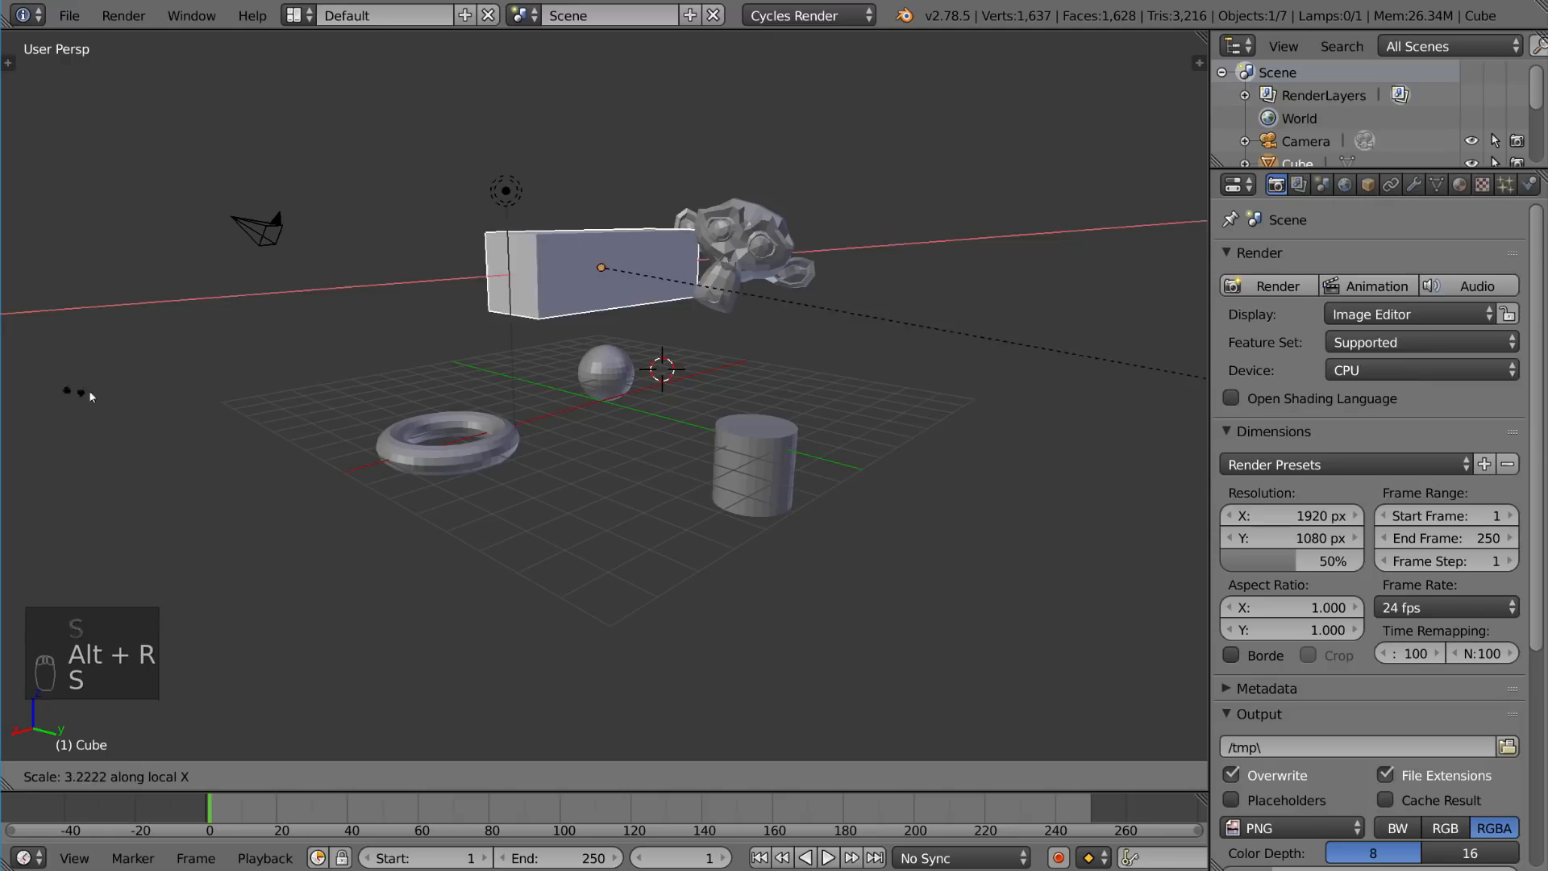
right_click(593, 399)
key(s)
key(y)
key(y)
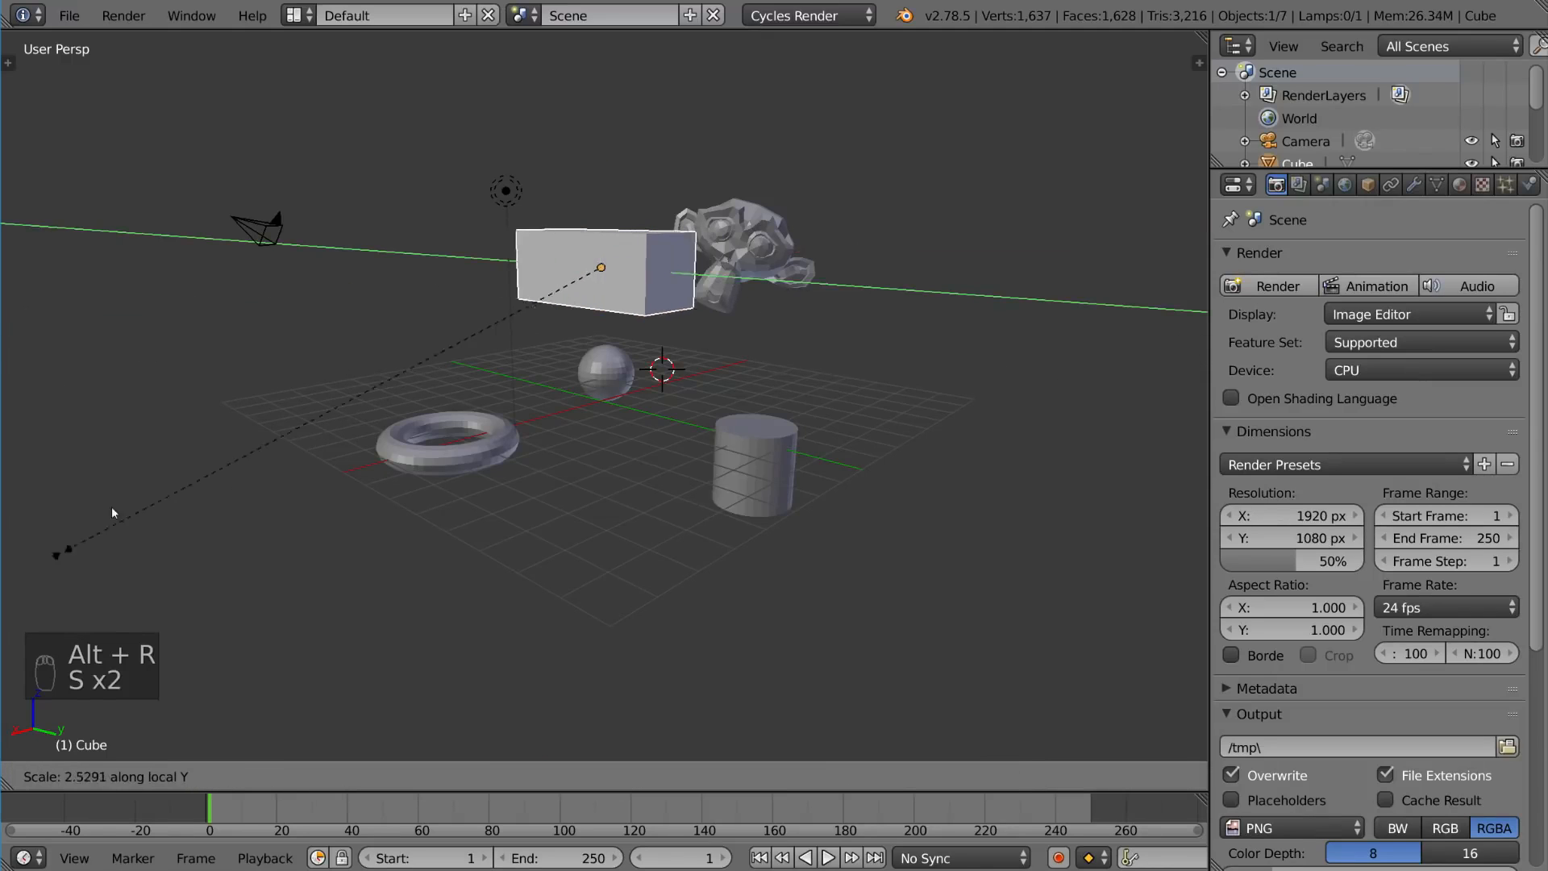
right_click(879, 500)
Step: Try scaling the cube along the global Z axis, cancelling the scale
key(s)
key(z)
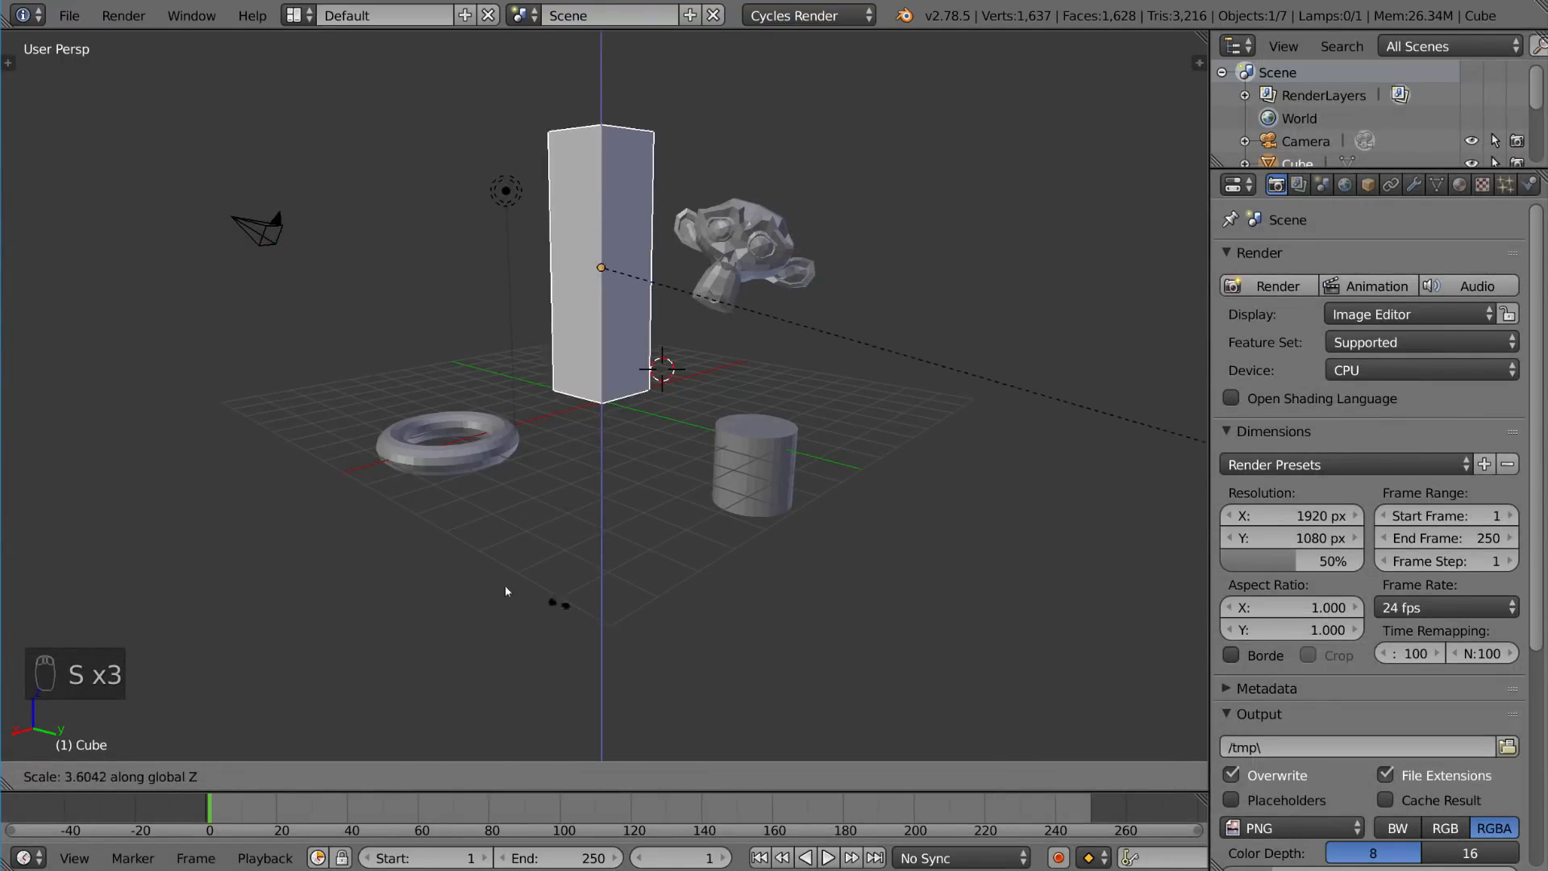
right_click(857, 359)
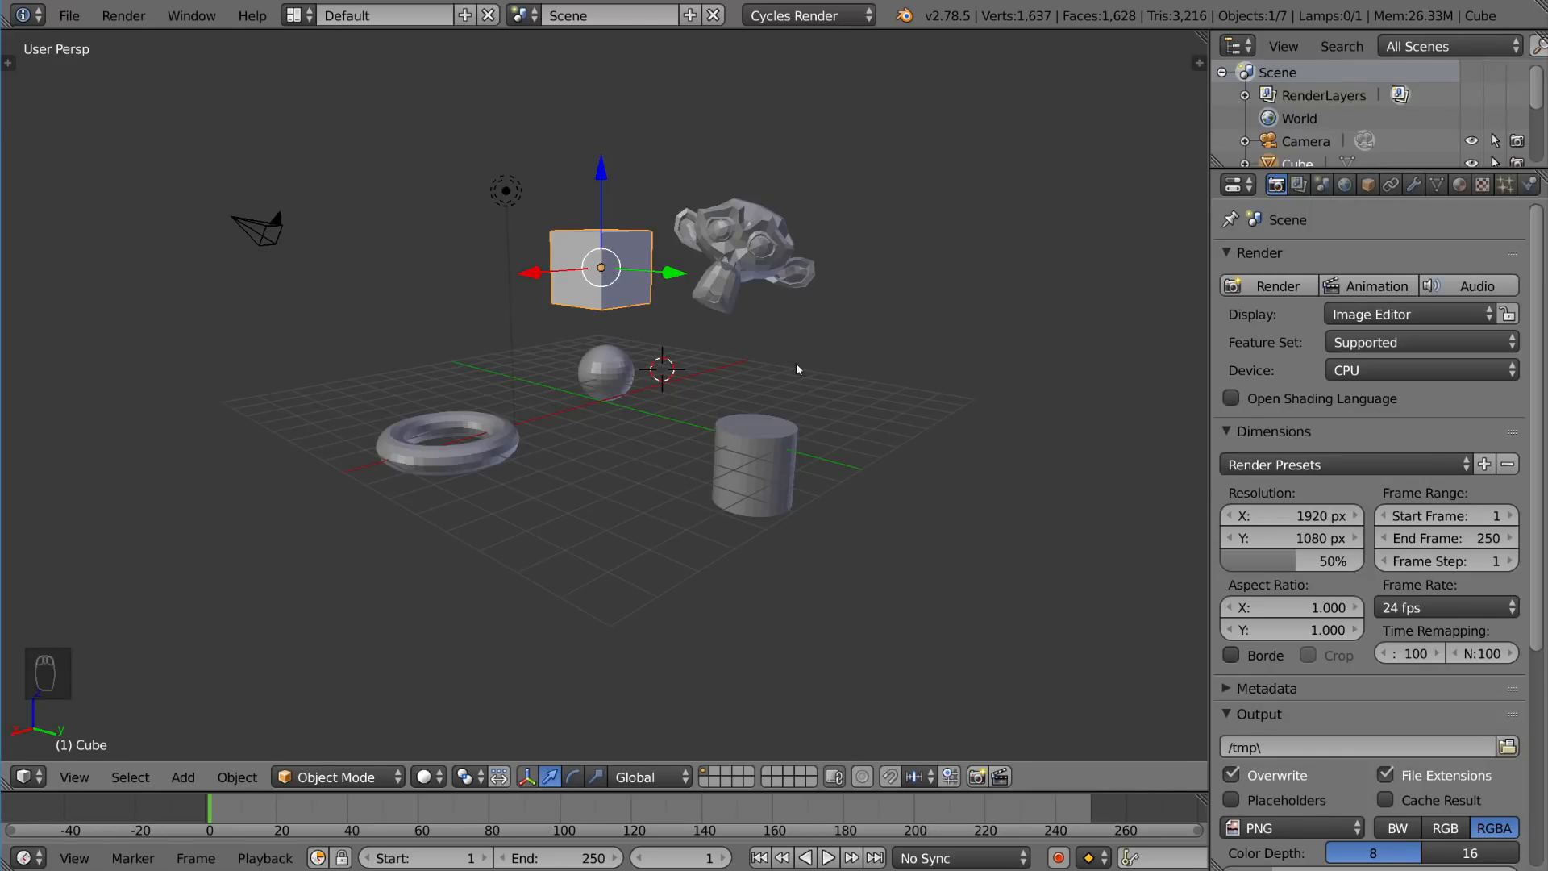
Step: Clear the cube's rotation, location and scale
key(alt+r)
key(alt+g)
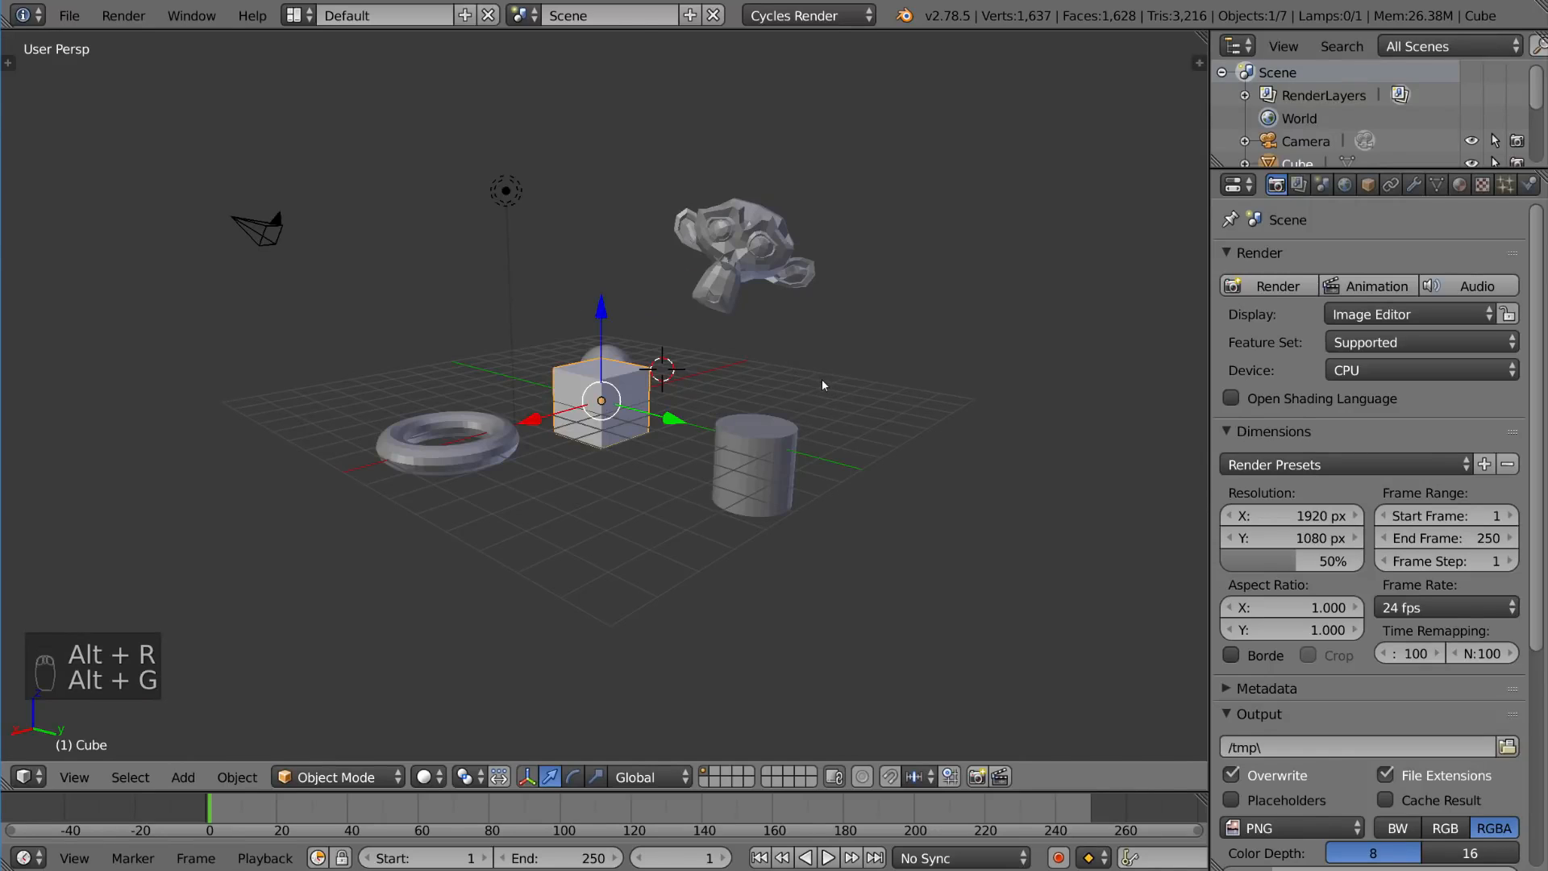
key(alt+s)
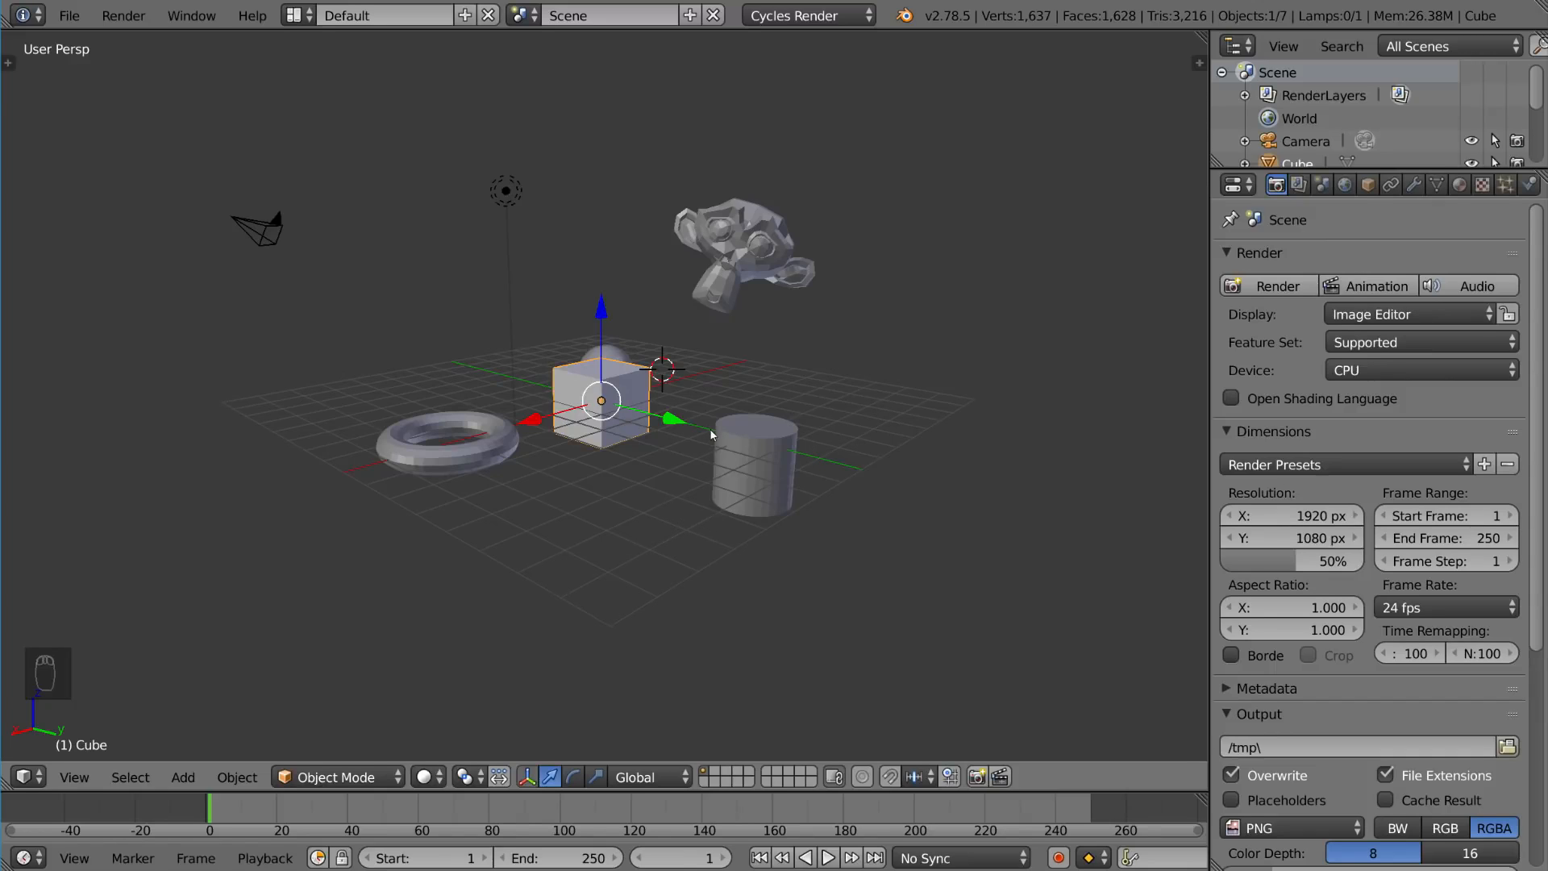
Step: Rotate the cube with the rotate manipulator's X and Z rings, then clear its rotation
click(573, 777)
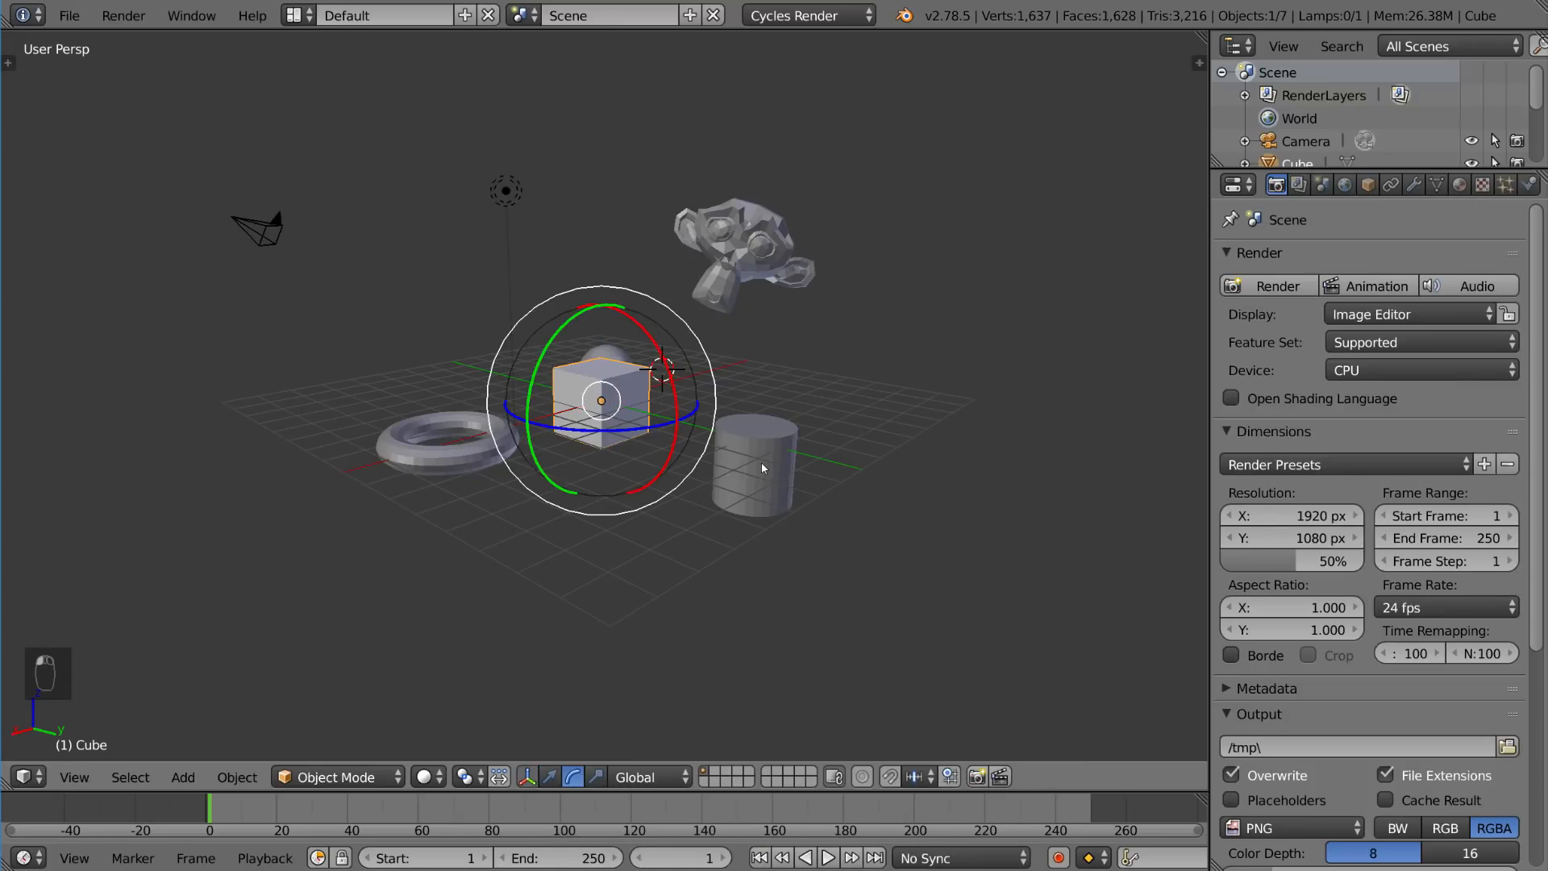
scroll(742, 432, up, 5)
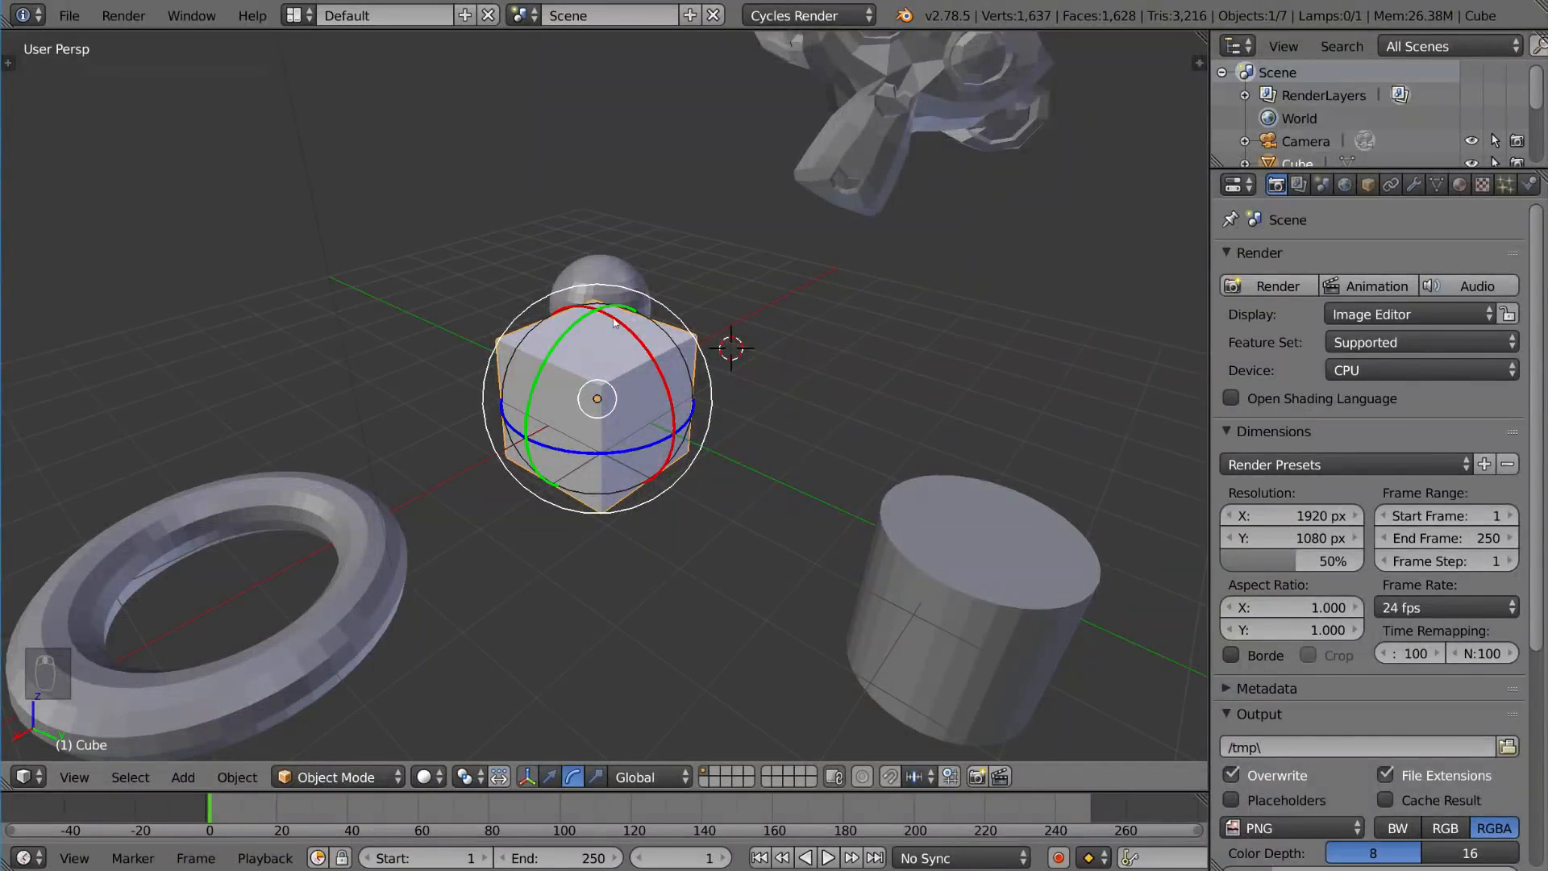
drag(614, 322, 568, 329)
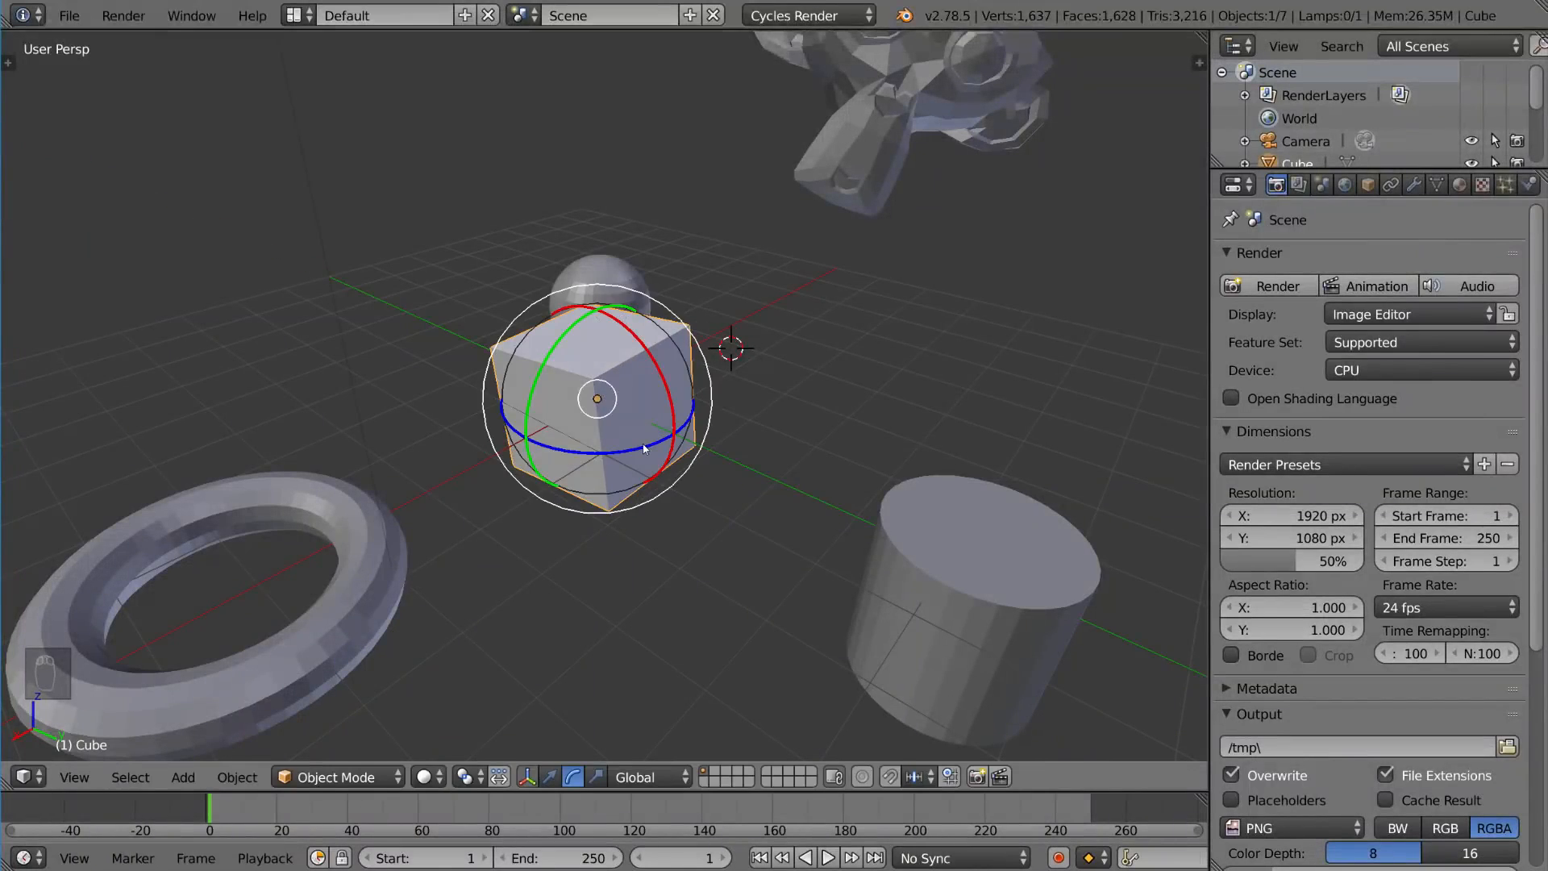
drag(644, 449, 748, 399)
key(alt+r)
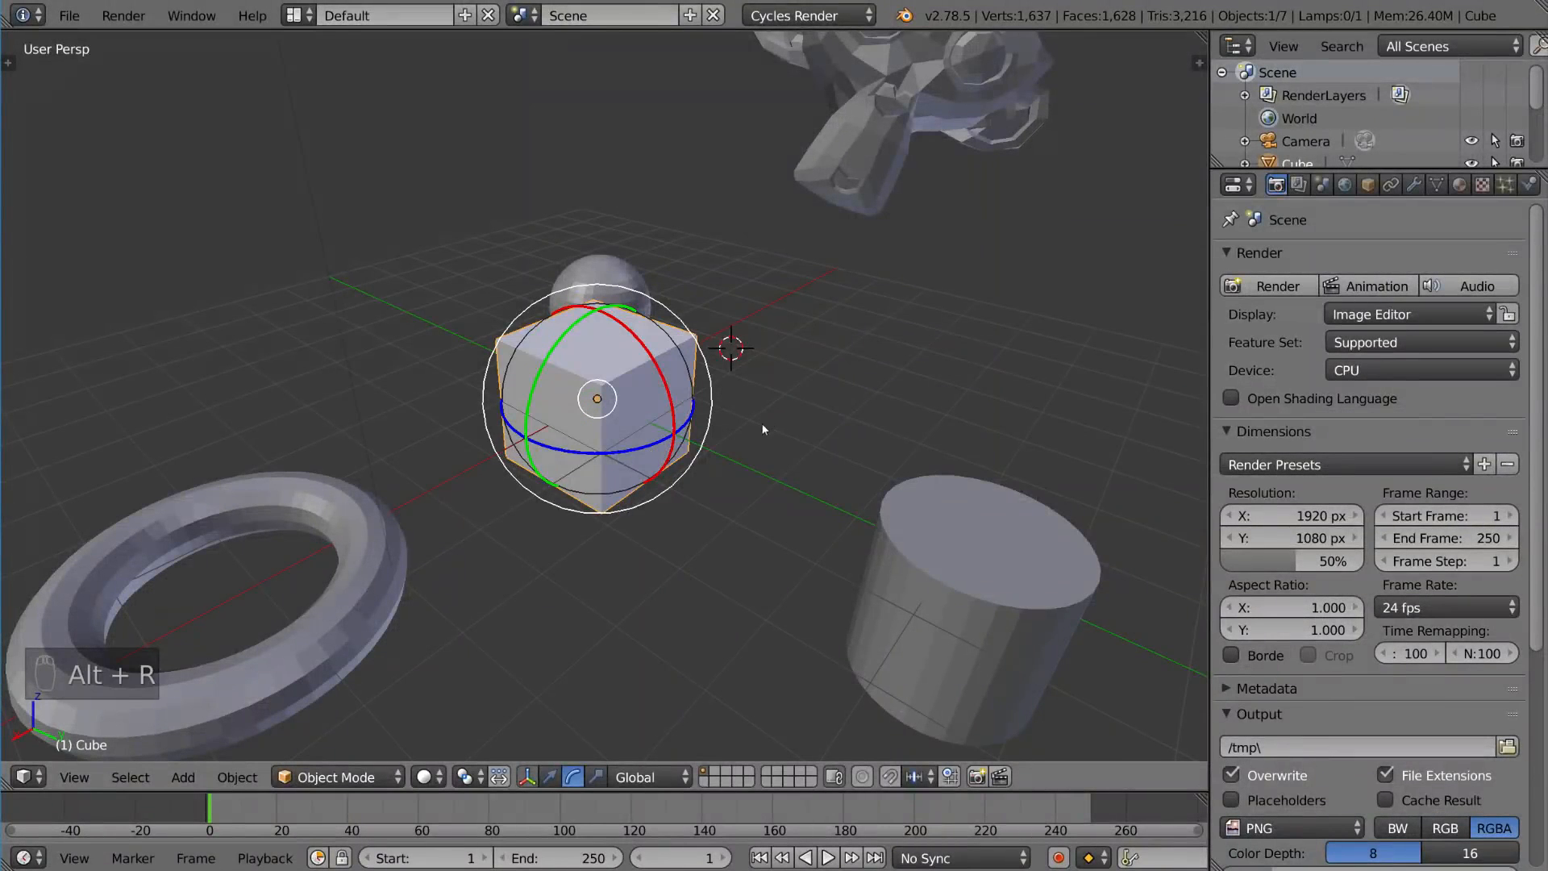
Step: Scale the cube with the scale manipulator's Y, X and uniform handles, clearing the scale after each
click(598, 778)
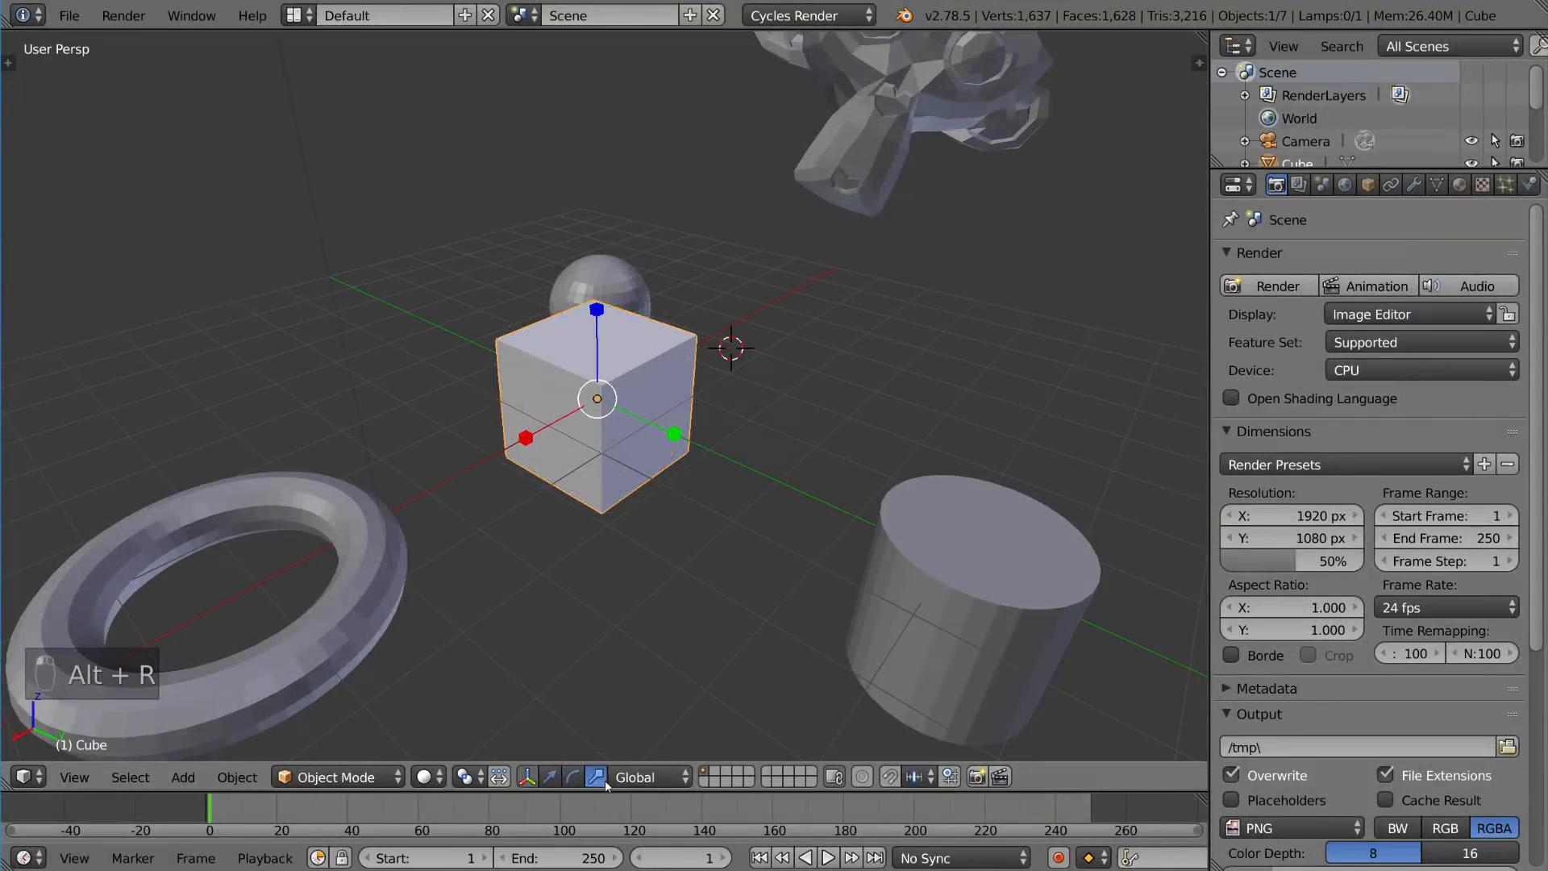
drag(674, 434, 680, 439)
mouse_move(526, 437)
mouse_down()
mouse_move(400, 507)
mouse_move(514, 443)
mouse_up()
key(alt+s)
mouse_move(613, 399)
mouse_down()
mouse_move(733, 356)
mouse_move(619, 405)
mouse_up()
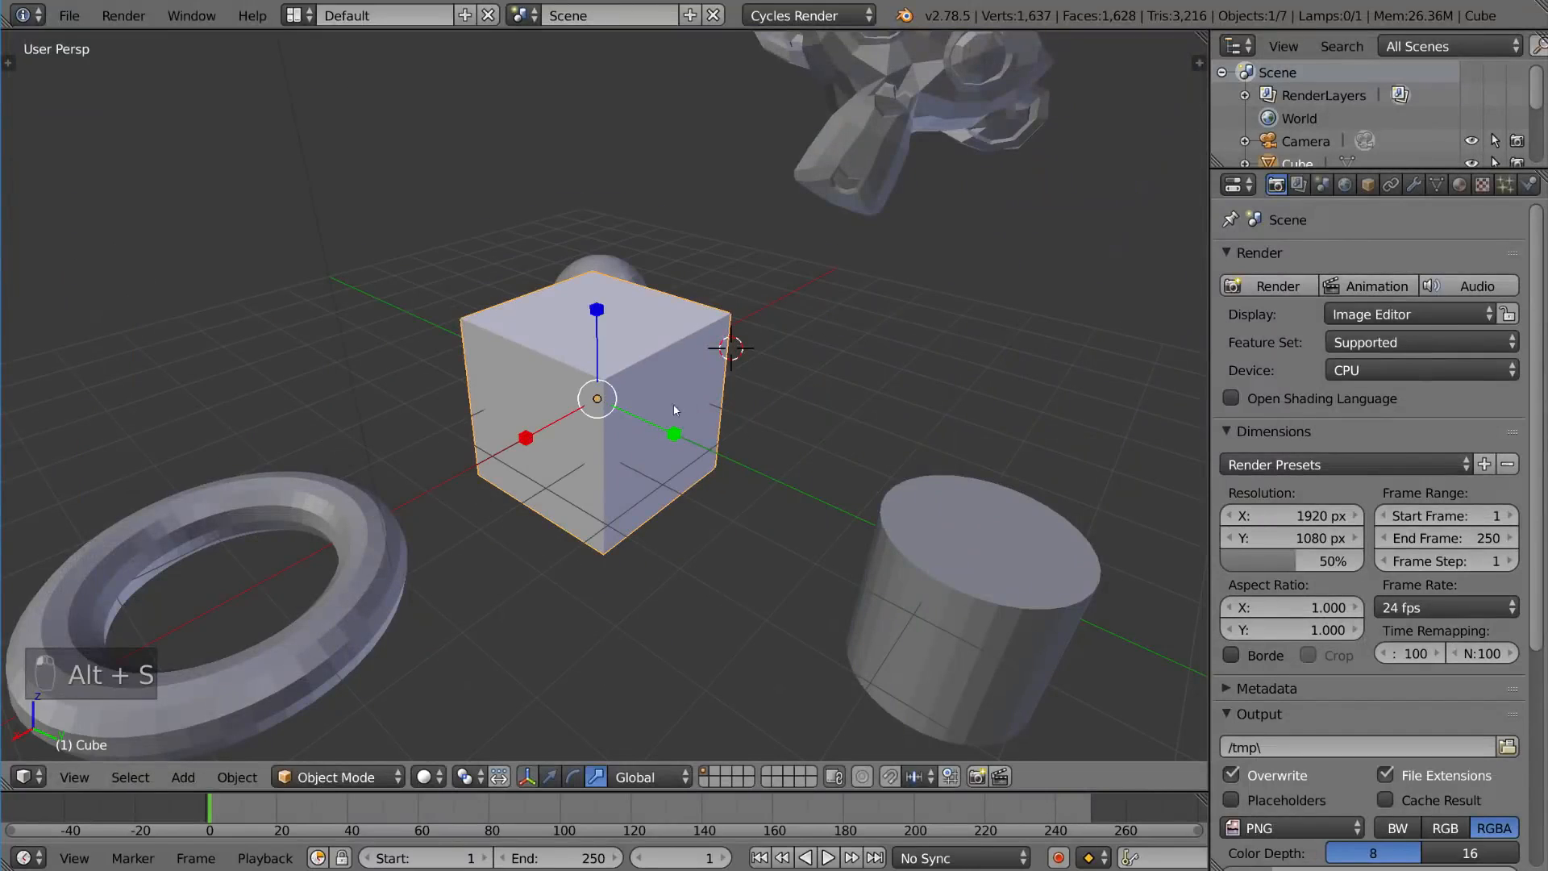
key(alt+s)
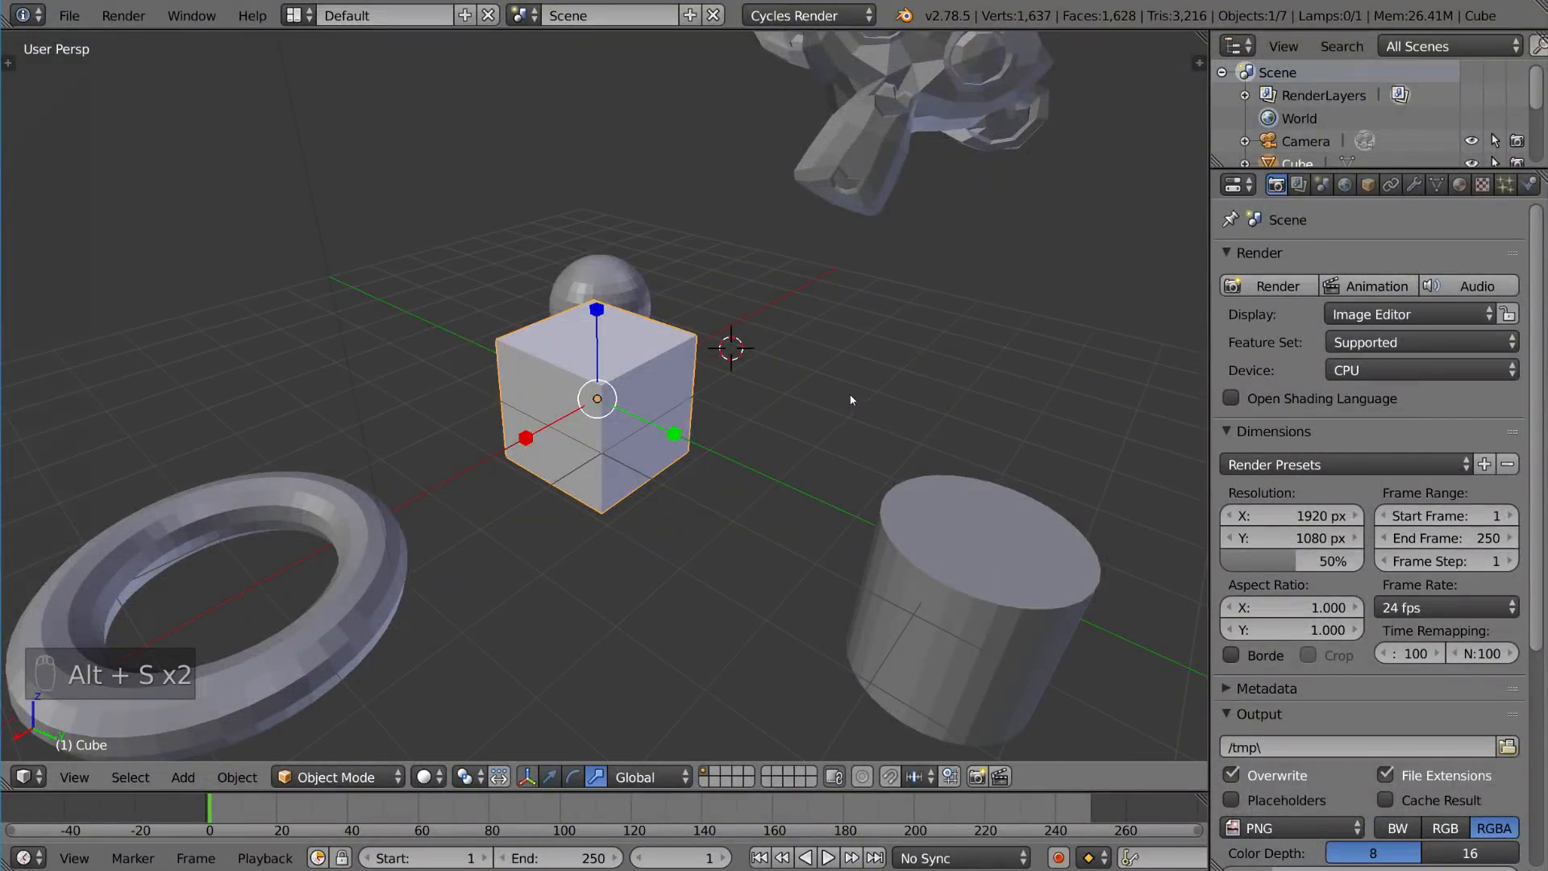
Step: Switch the transform manipulator back to translate mode
scroll(824, 469, down, 4)
mouse_move(824, 469)
middle_down()
mouse_move(792, 454)
mouse_move(849, 482)
middle_up()
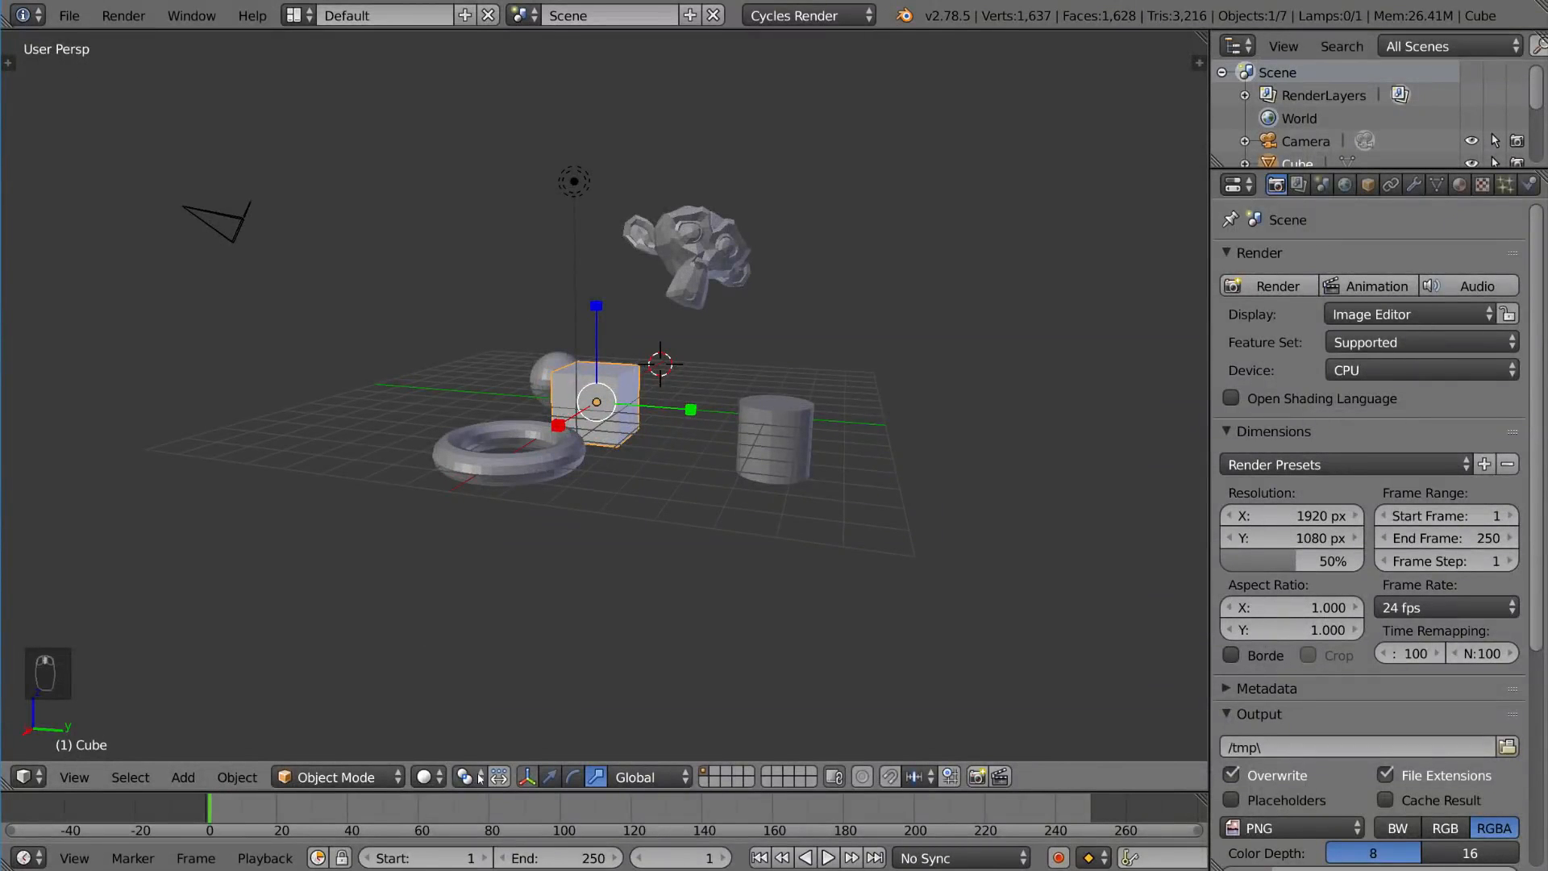
click(549, 777)
mouse_move(729, 538)
middle_down()
mouse_move(744, 542)
mouse_move(714, 545)
mouse_move(713, 524)
middle_up()
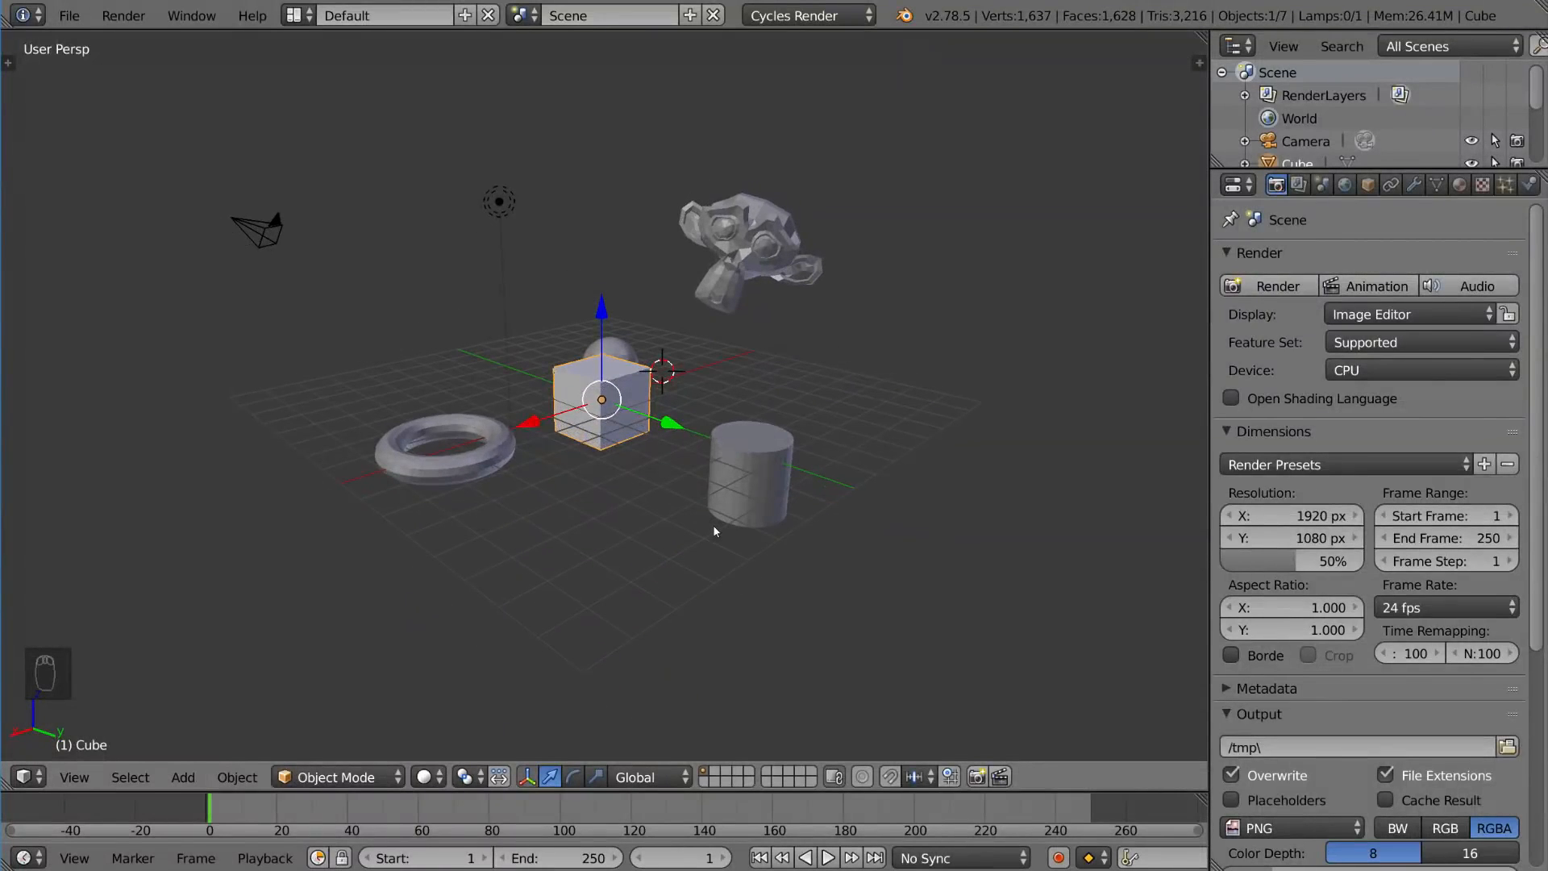
scroll(713, 526, up, 1)
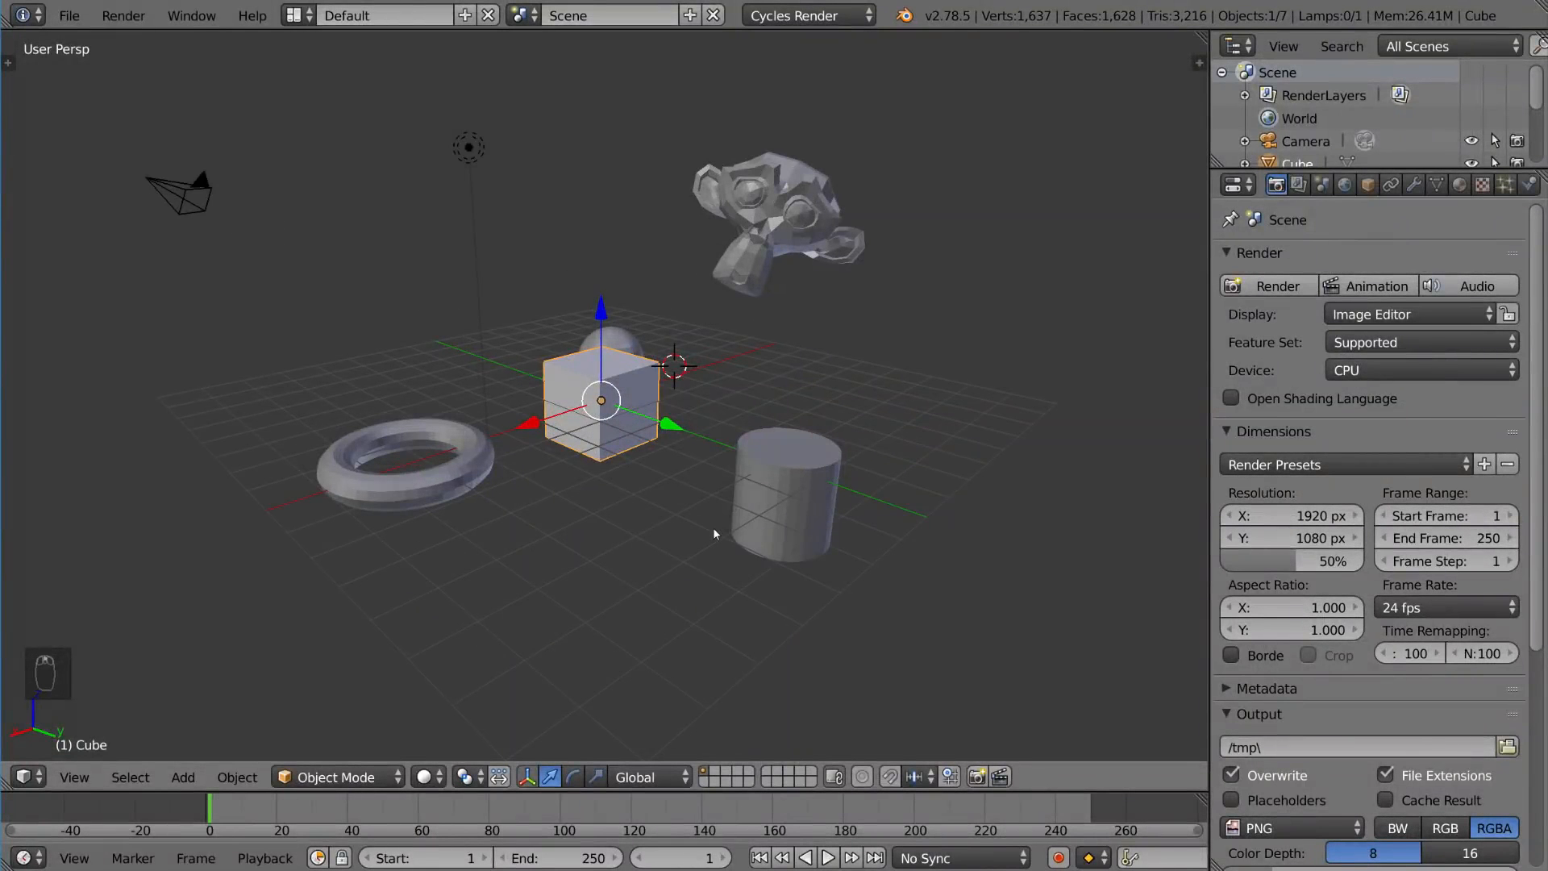